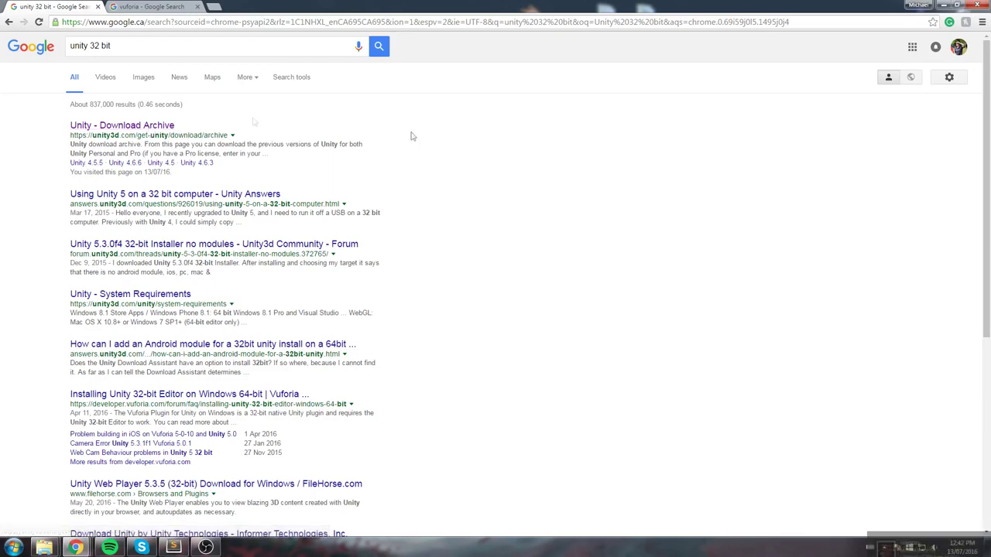
# Open the 'Unity - Download Archive' result from the unity 32 bit search
pyautogui.click(152, 127)
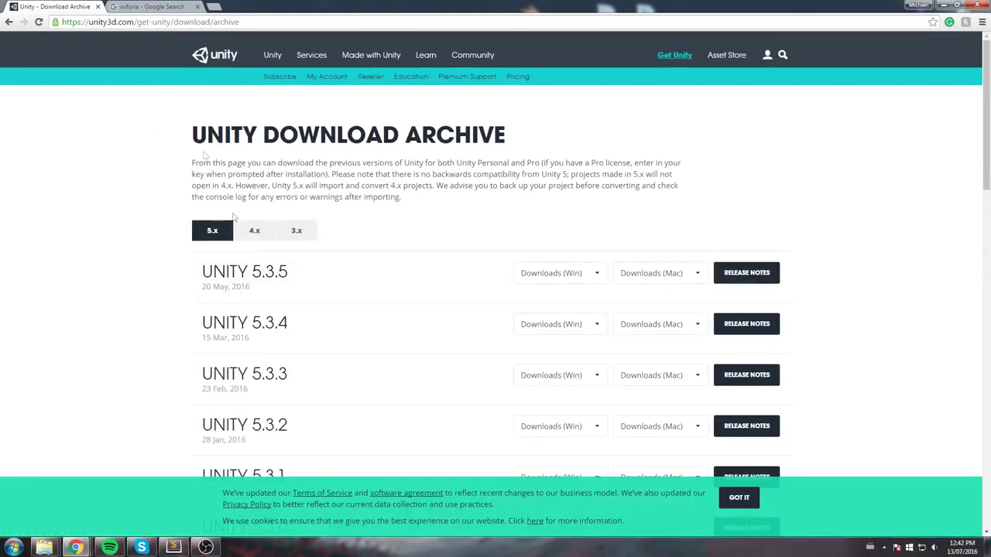
pyautogui.hotkey('alt', 'Left')
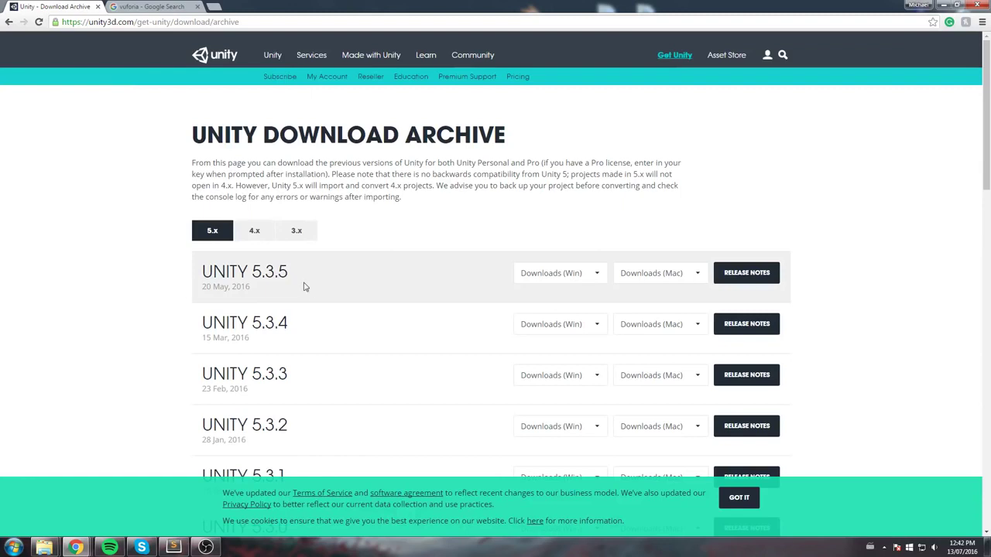
pyautogui.click(547, 277)
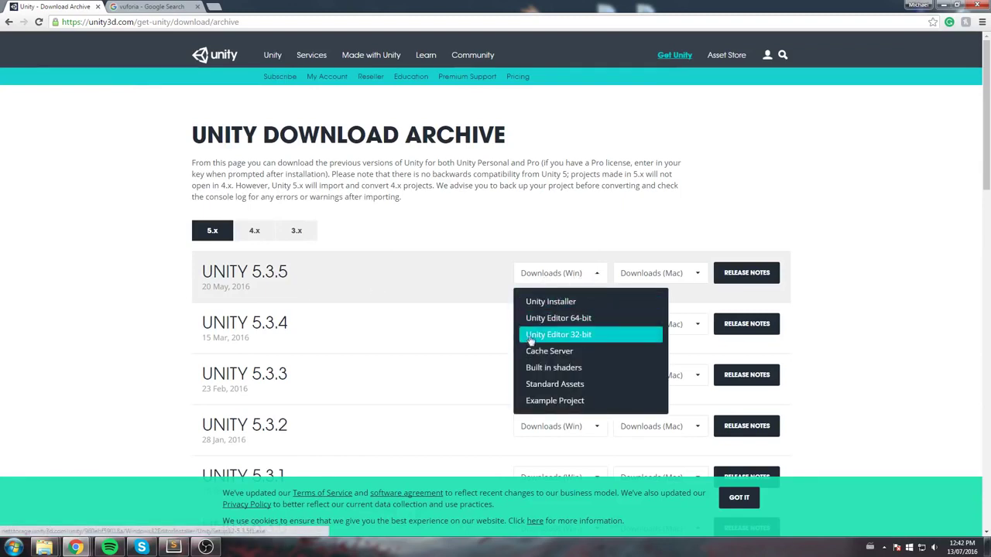
pyautogui.click(614, 344)
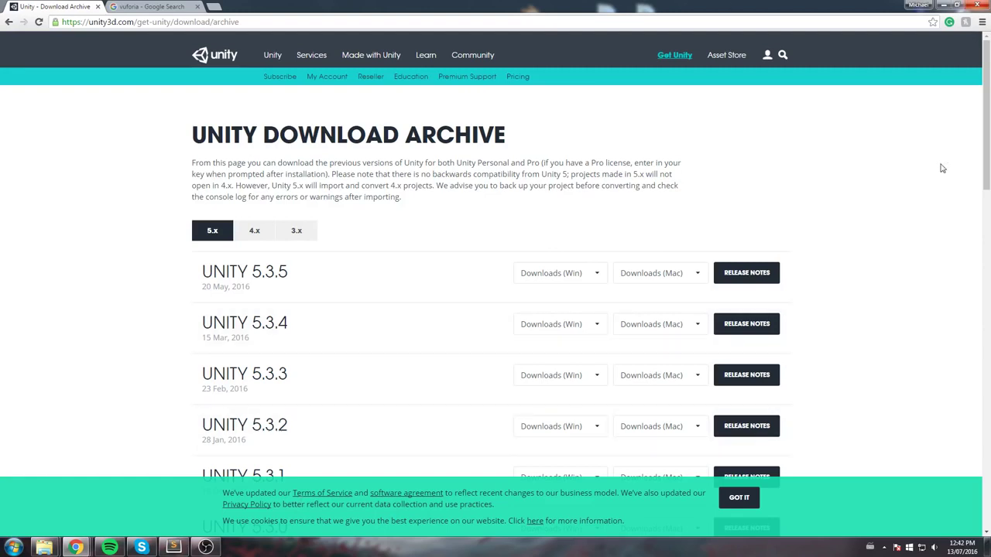
# Go from the vuforia search results to the Vuforia website
pyautogui.click(158, 6)
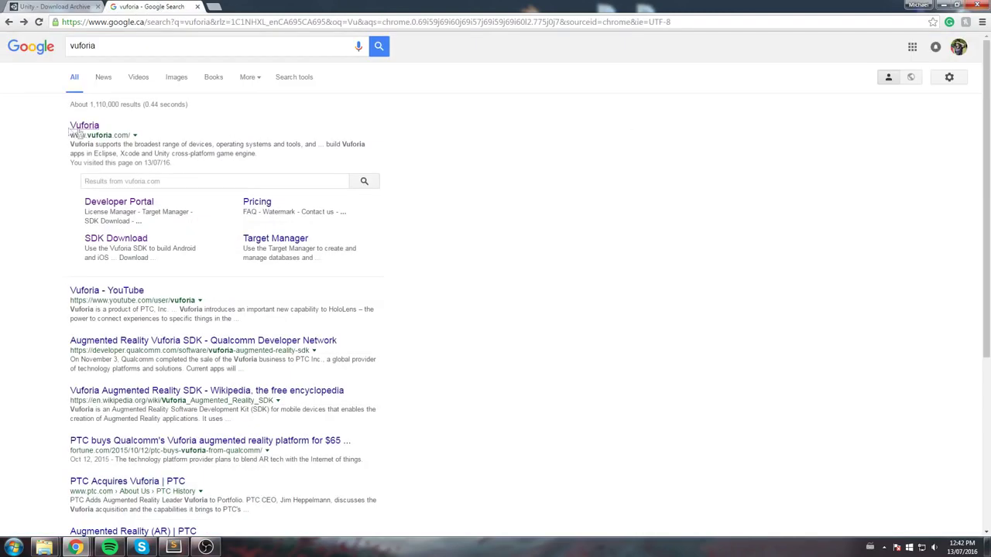
pyautogui.doubleClick(118, 46)
pyautogui.click(143, 57)
pyautogui.doubleClick(144, 47)
pyautogui.click(188, 124)
pyautogui.click(85, 126)
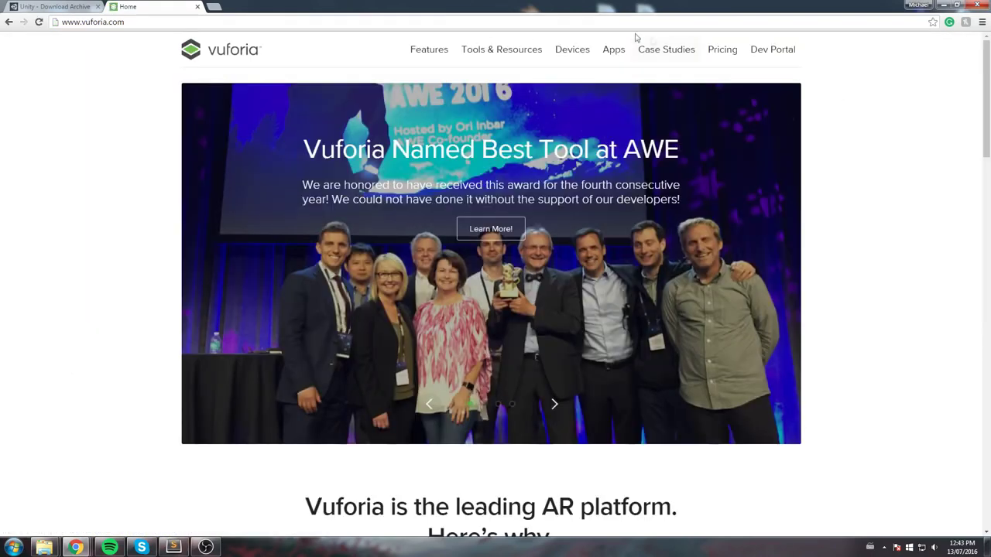
# Reach the Vuforia 5.5 SDK download page through Tools & Resources
pyautogui.click(496, 54)
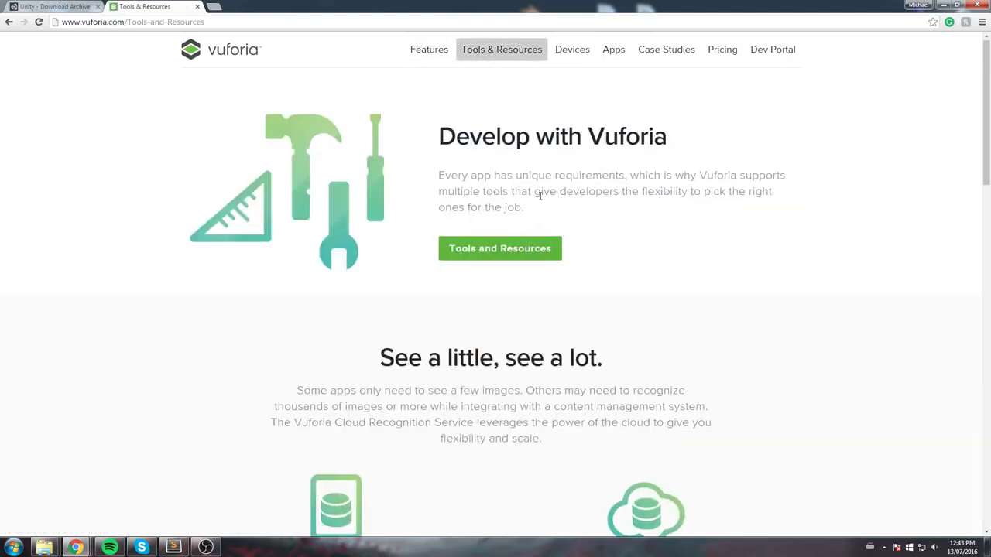
pyautogui.scroll(-4, 585, 234)
pyautogui.scroll(4, 586, 235)
pyautogui.click(498, 257)
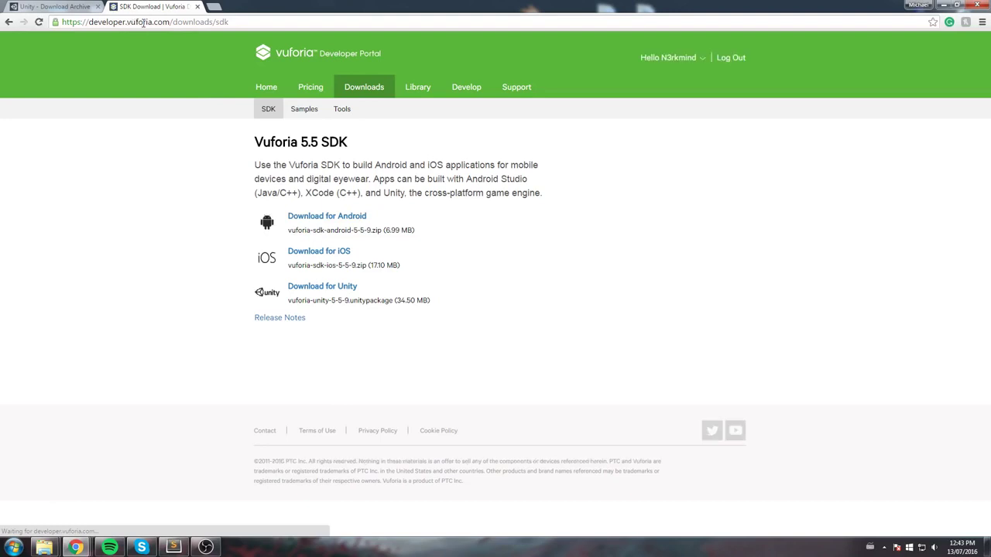
# Download vuforia-unity-5-5-9 after accepting the licence, then search Windows for unity
pyautogui.click(170, 23)
pyautogui.click(868, 193)
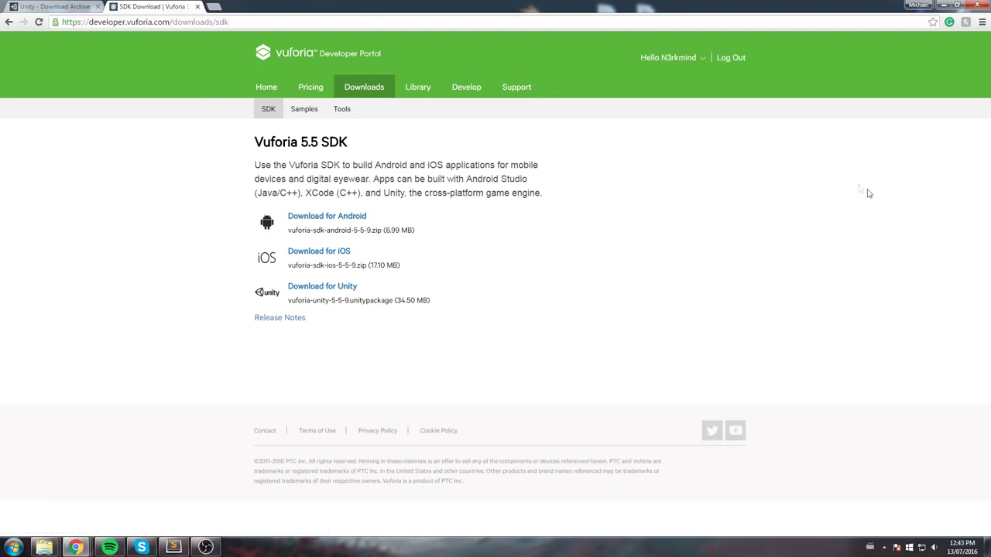
pyautogui.click(689, 61)
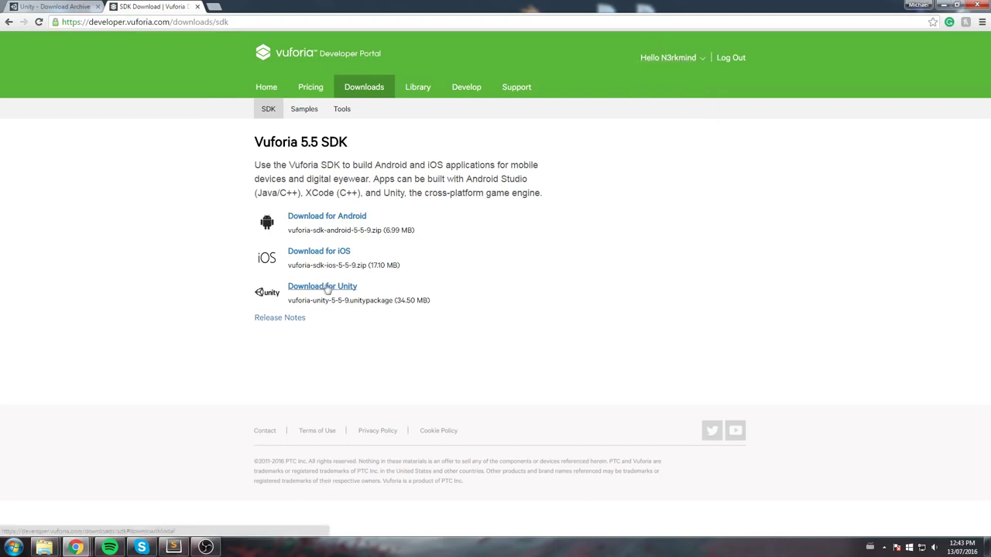
pyautogui.click(326, 291)
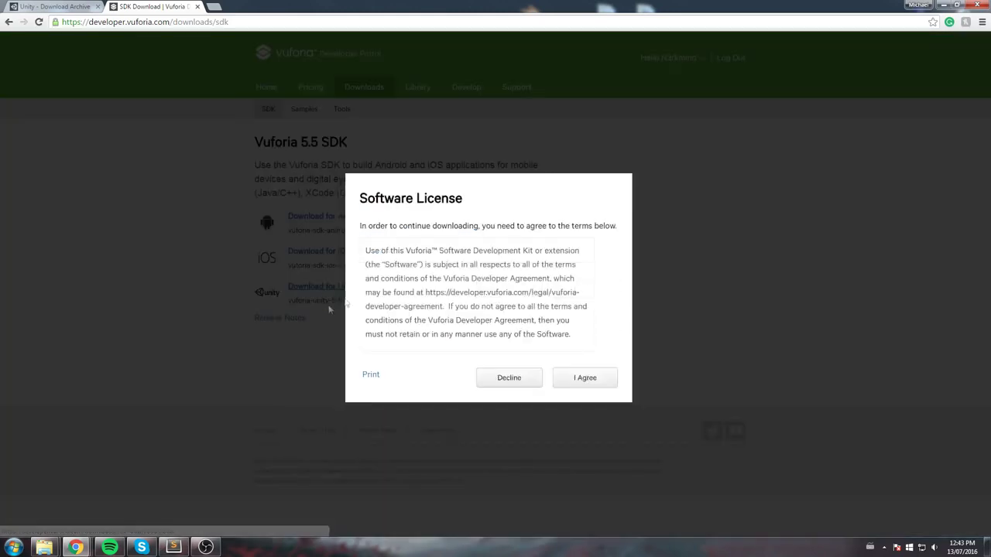
pyautogui.tripleClick(400, 244)
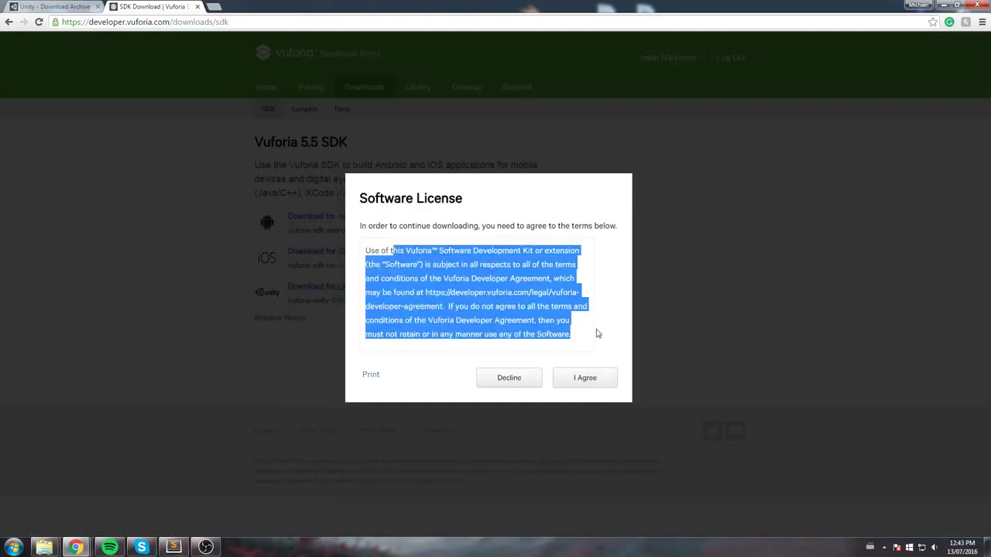
pyautogui.click(601, 384)
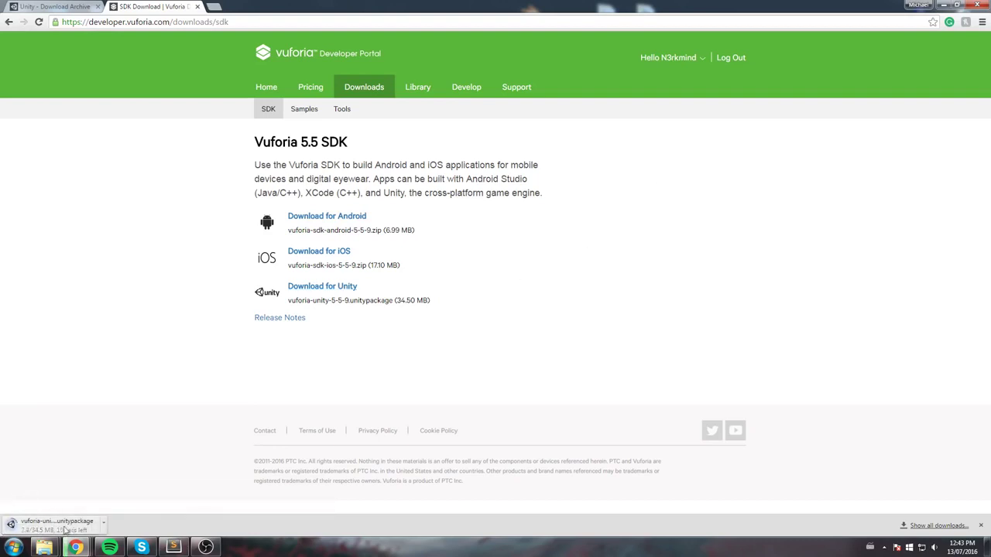
pyautogui.press('super')
pyautogui.write('unity')
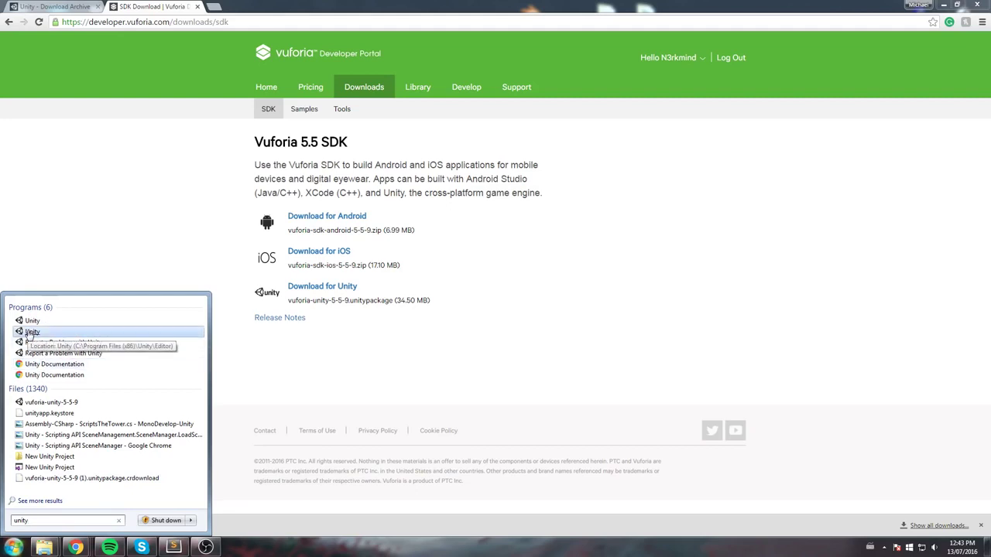
# Launch Unity and create a new 3D project called 'Wolf Battle' on the Desktop
pyautogui.click(31, 332)
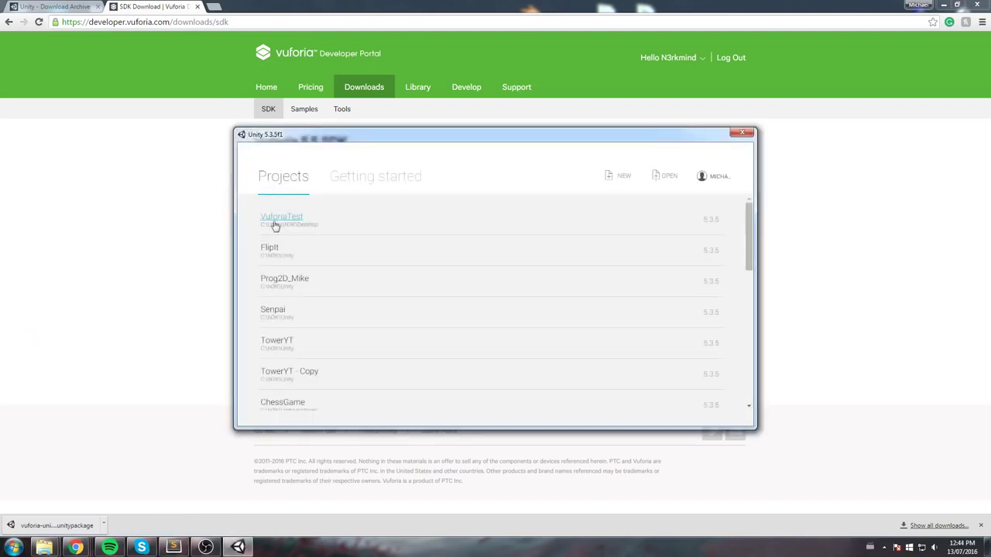
pyautogui.click(621, 177)
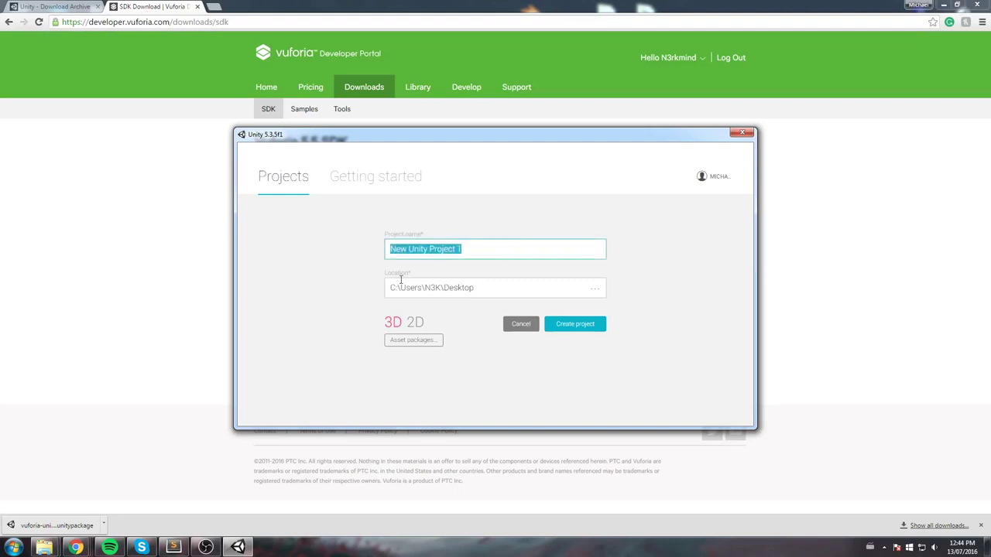
pyautogui.press('BackSpace')
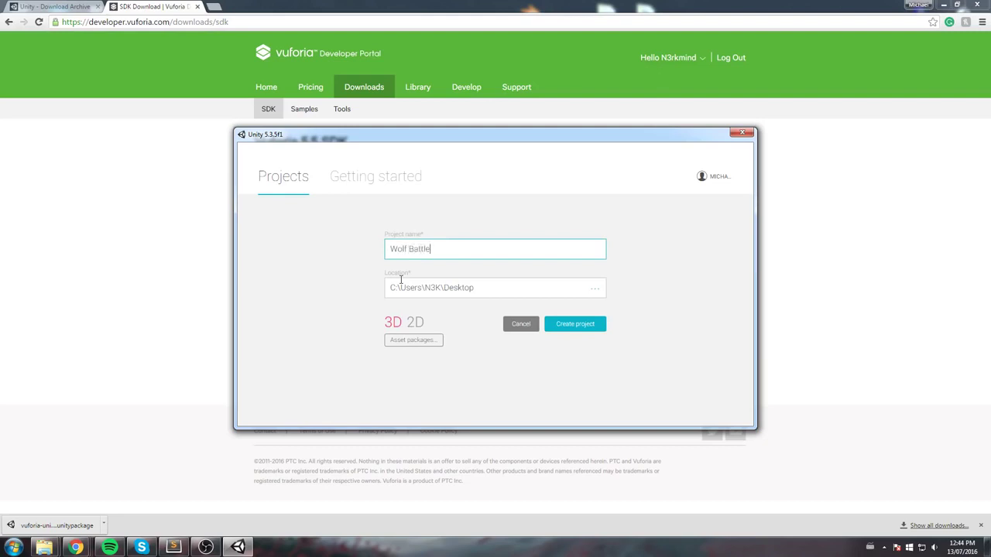
pyautogui.click(579, 325)
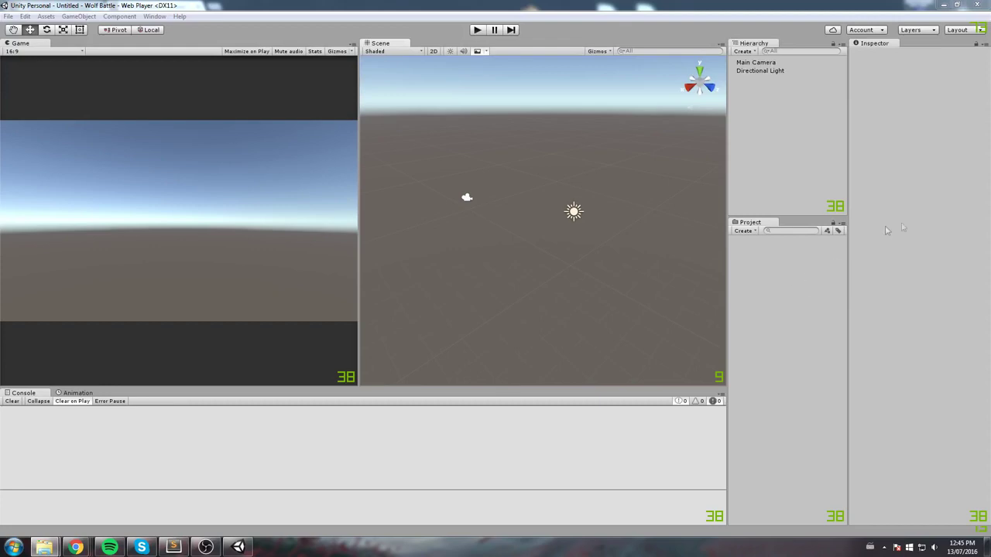
# Import all files of vuforia-unity-5-5-9 from Downloads, then expand the Vuforia folder
pyautogui.moveTo(990, 131); pyautogui.dragTo(423, 131)
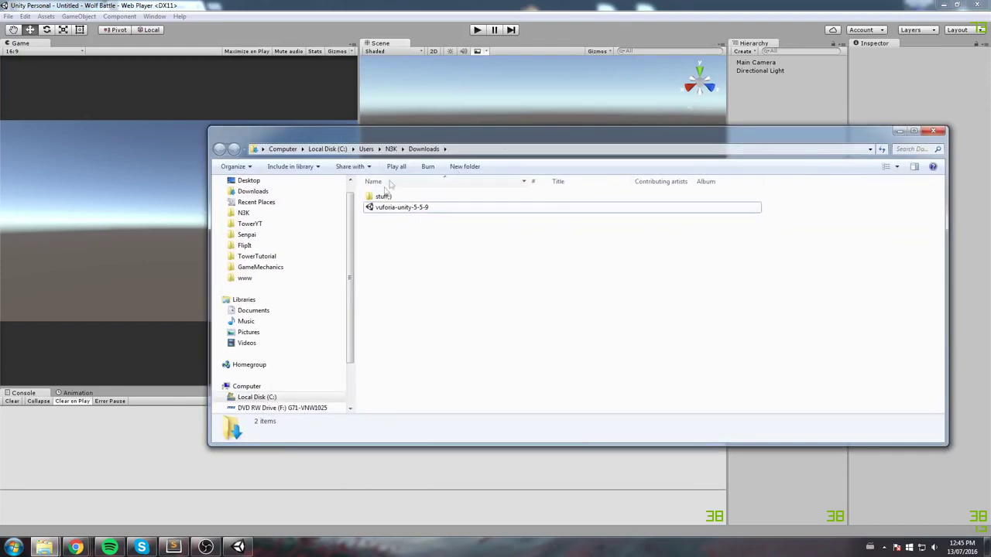
pyautogui.doubleClick(387, 207)
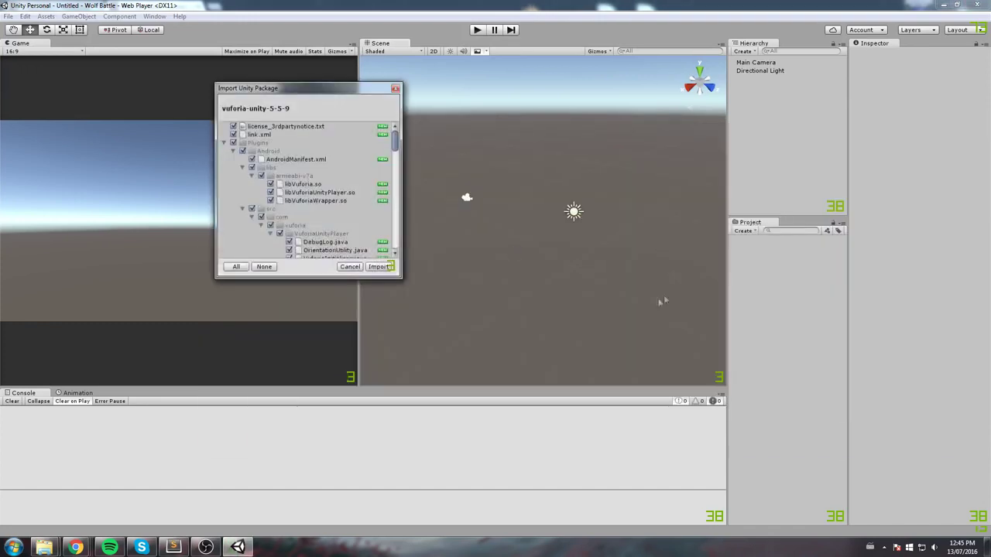
pyautogui.moveTo(395, 141); pyautogui.dragTo(394, 249)
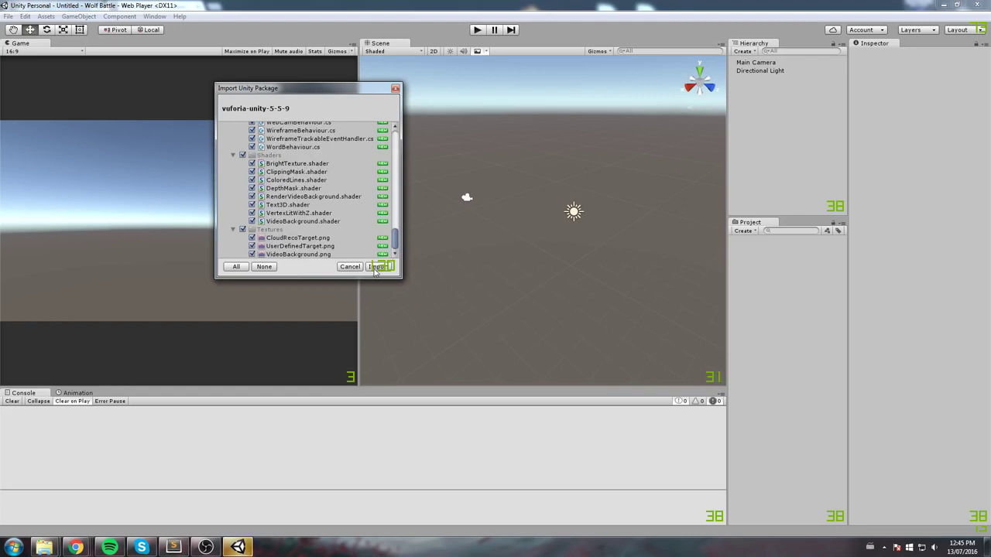
pyautogui.click(376, 268)
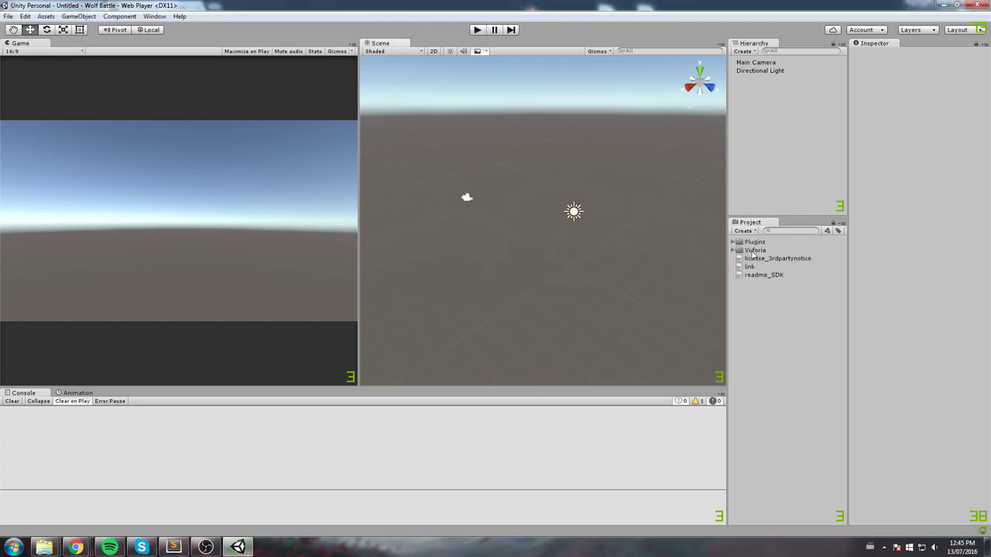
pyautogui.click(733, 251)
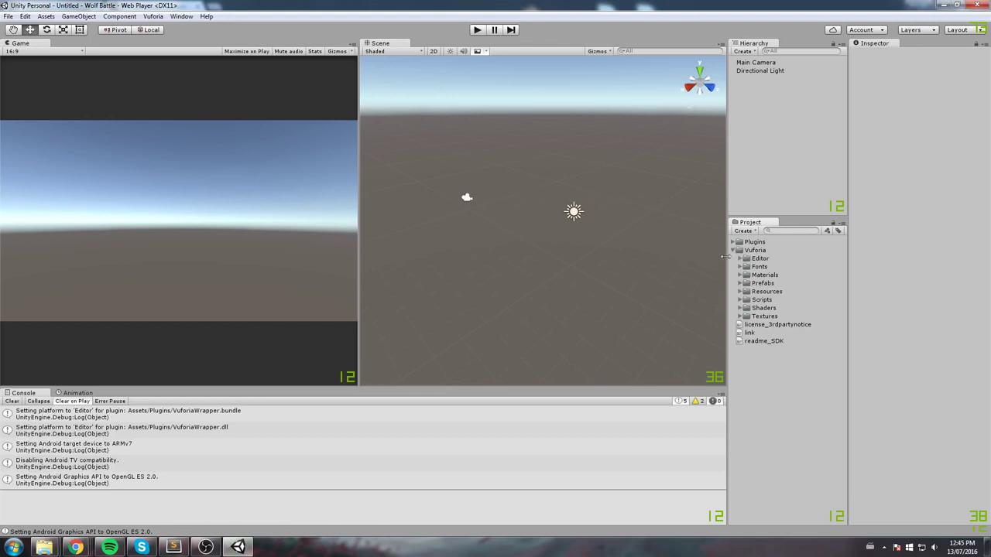
# Collapse the Vuforia folder and return to Chrome's Vuforia License Manager page
pyautogui.click(733, 251)
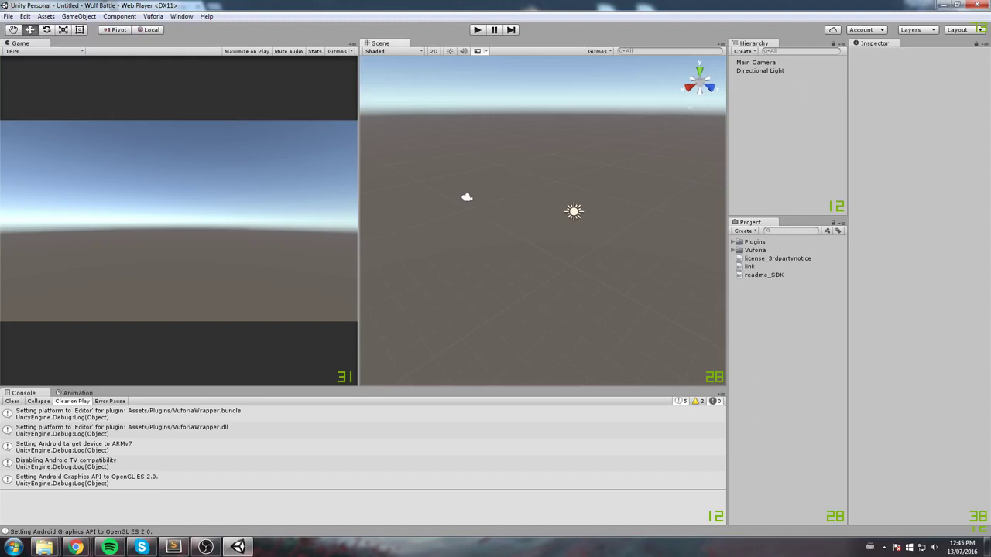
pyautogui.moveTo(597, 176); pyautogui.dragTo(595, 172, button='middle')
pyautogui.hotkey('alt', 'Tab')
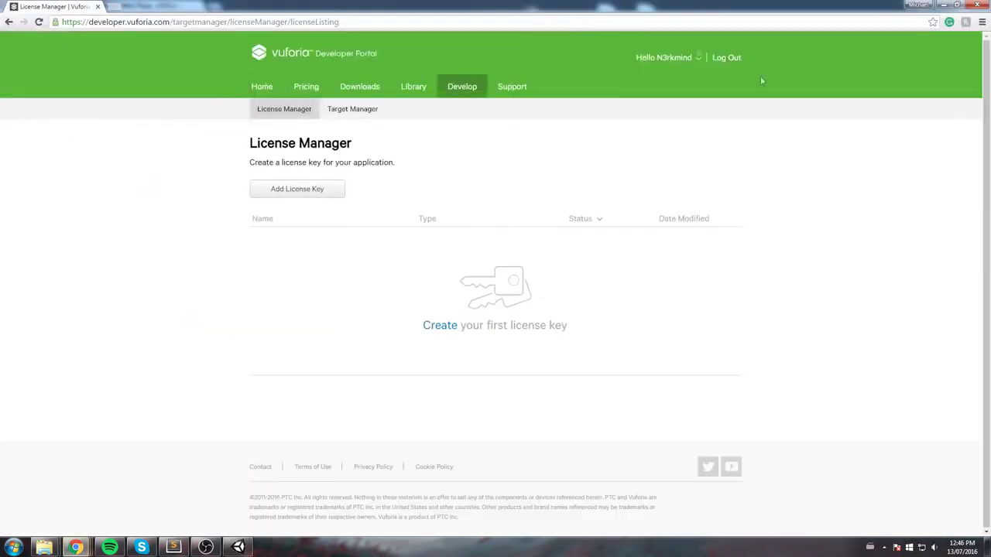
# Create a Starter licence key named 'Wolf Battle', agreeing to the developer terms
pyautogui.click(267, 89)
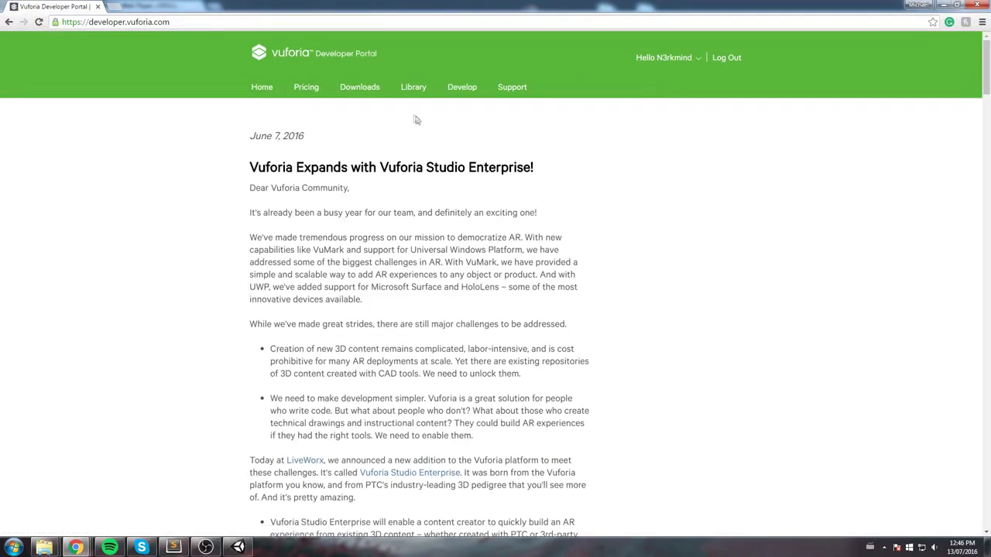
pyautogui.click(461, 90)
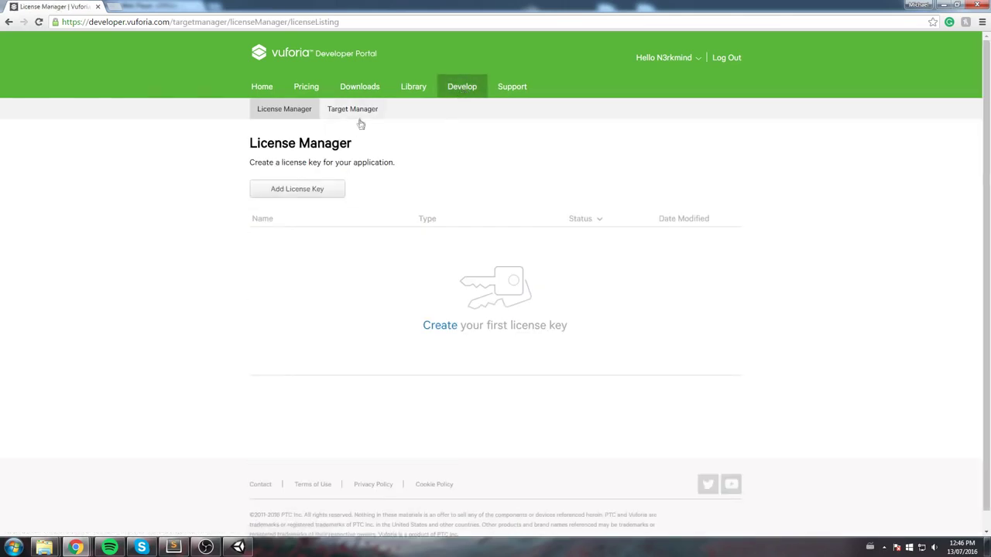
pyautogui.click(320, 191)
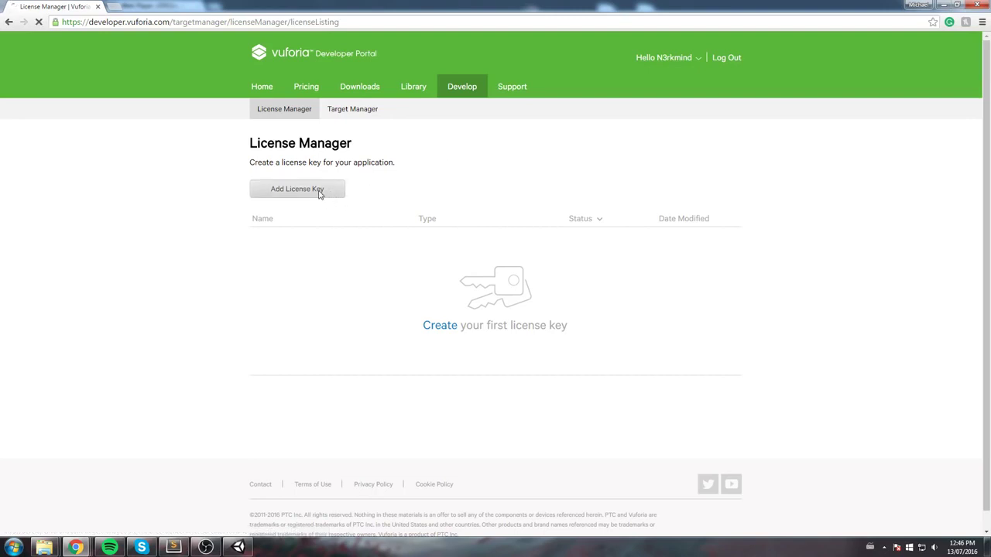
pyautogui.click(346, 207)
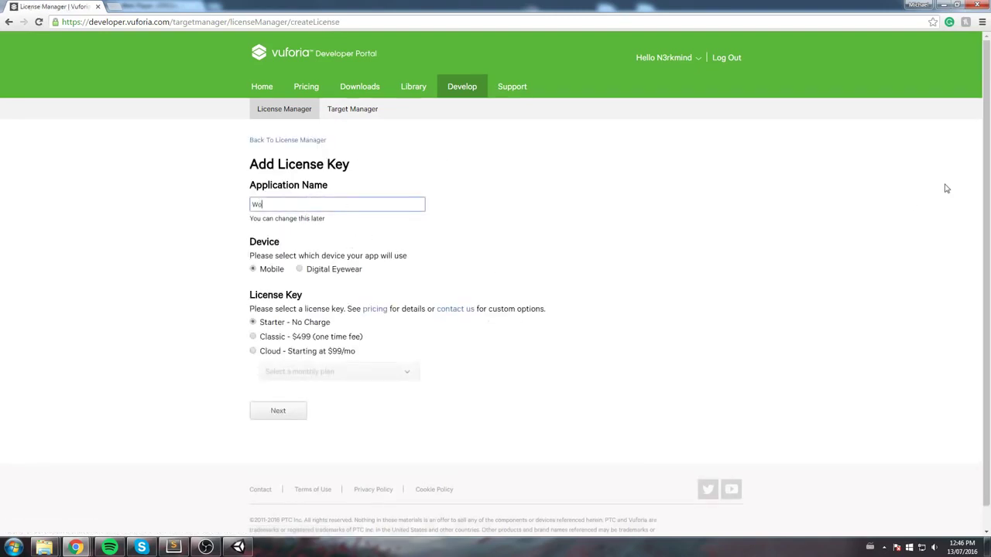
pyautogui.write('Wolf Battle')
pyautogui.click(284, 415)
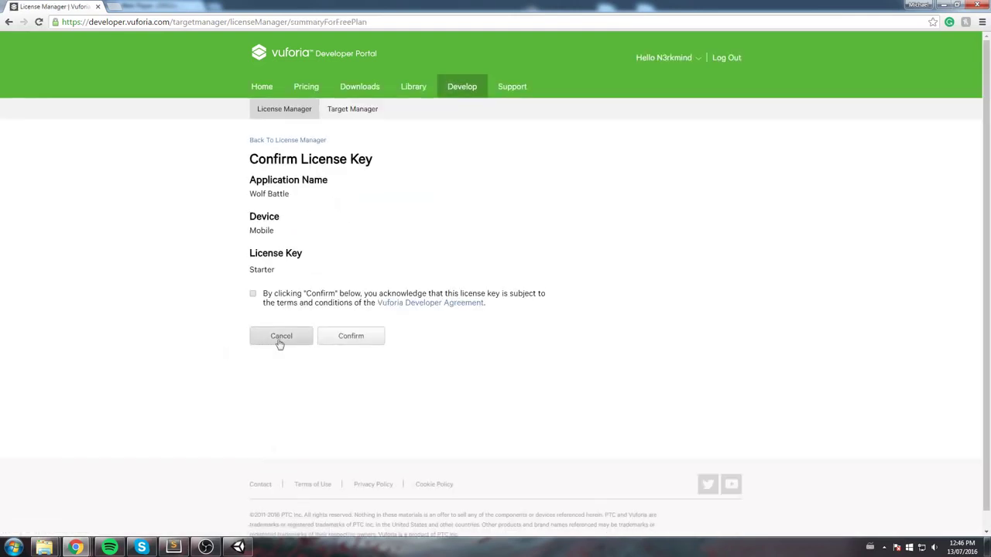
pyautogui.click(254, 295)
pyautogui.click(329, 336)
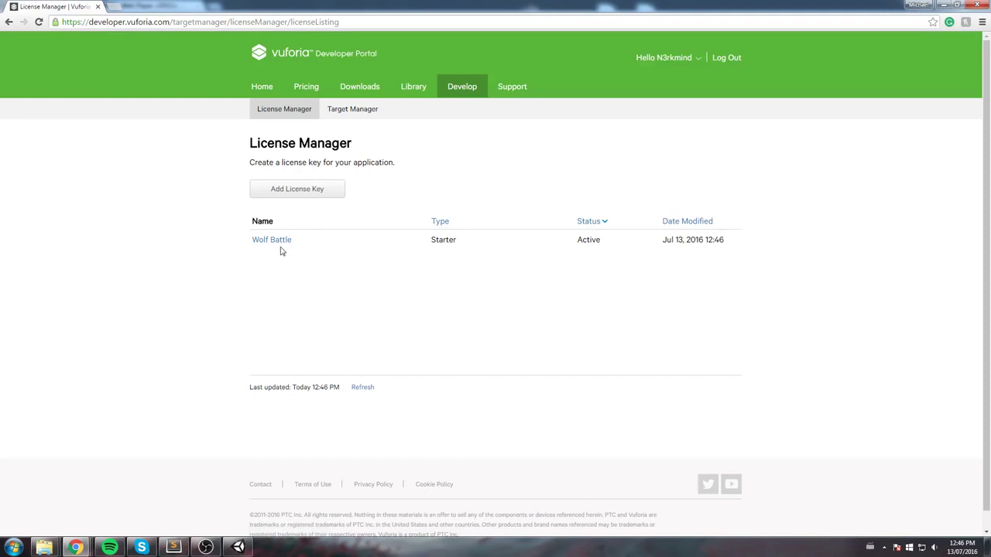
# View the Wolf Battle key's details, then open the Target Manager database list
pyautogui.click(272, 240)
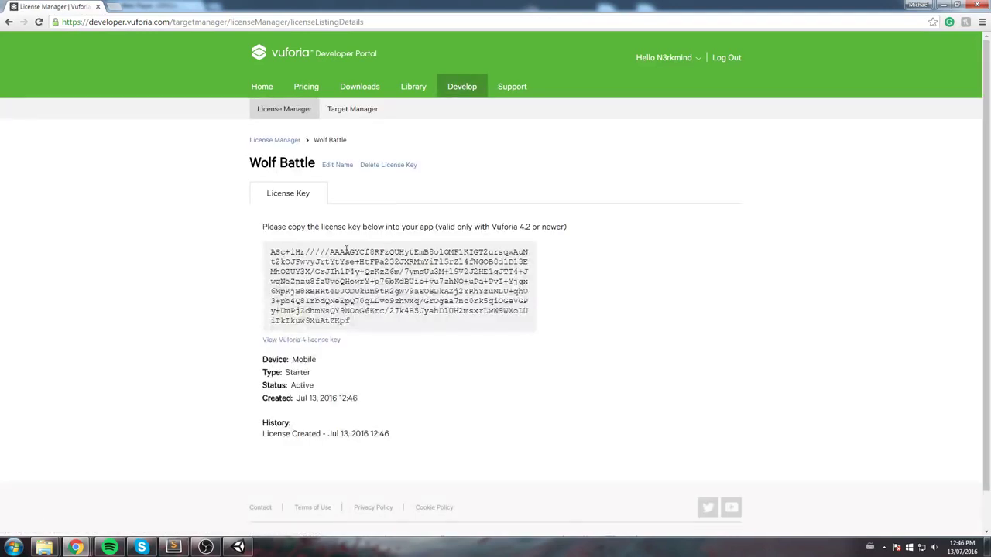
pyautogui.click(284, 109)
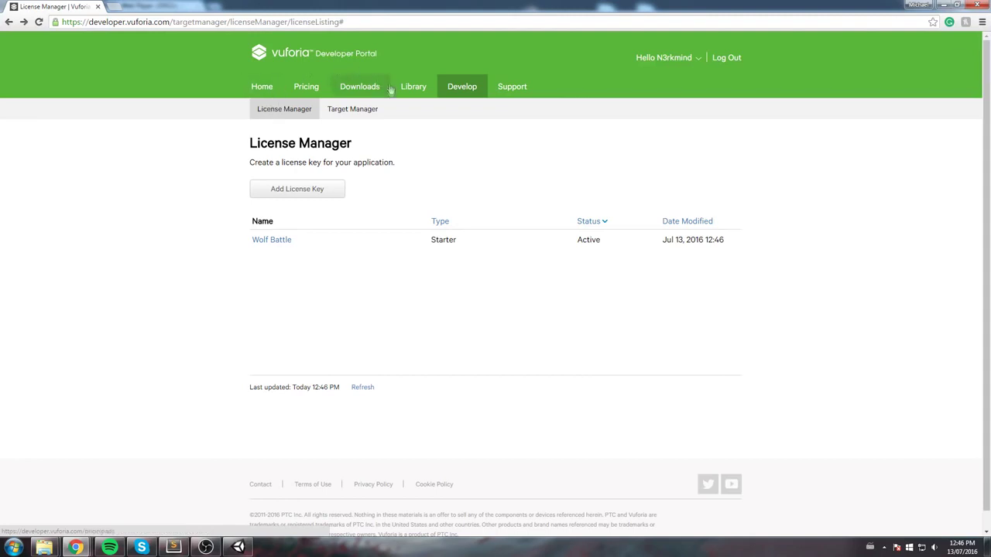
pyautogui.click(353, 111)
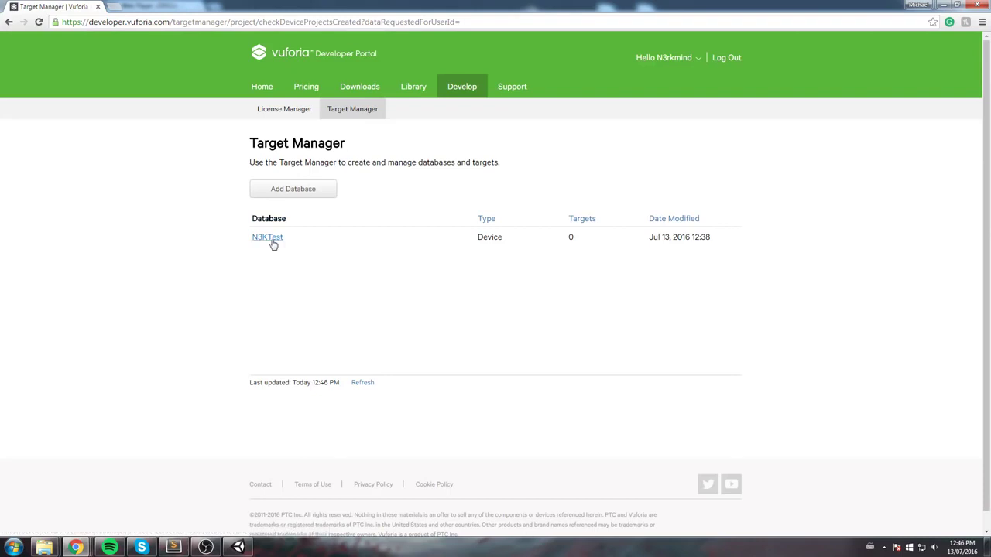
# Add a Device database named 'Wolf_Battle' and open its empty target list
pyautogui.click(271, 239)
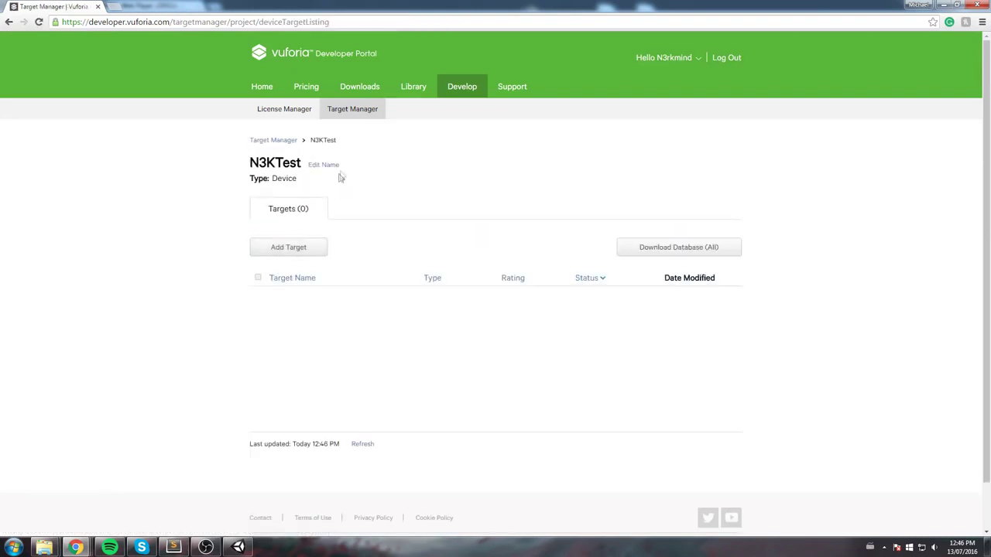
pyautogui.hotkey('alt', 'Left')
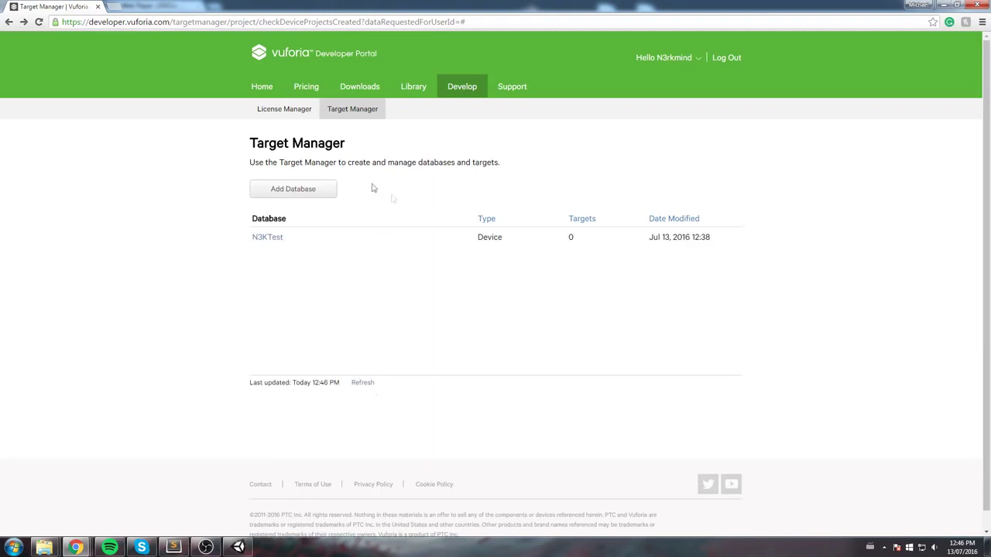
pyautogui.click(287, 191)
pyautogui.click(367, 259)
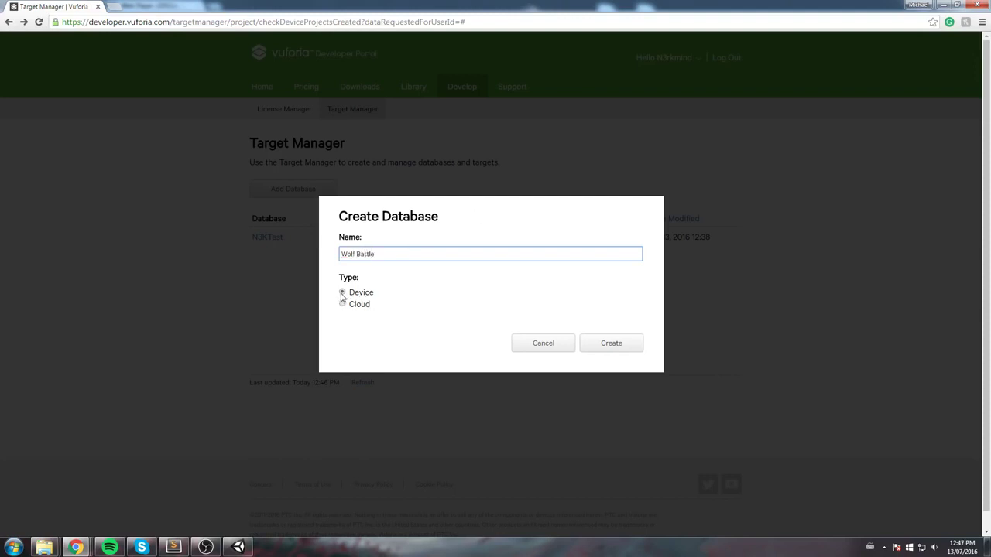
pyautogui.click(611, 348)
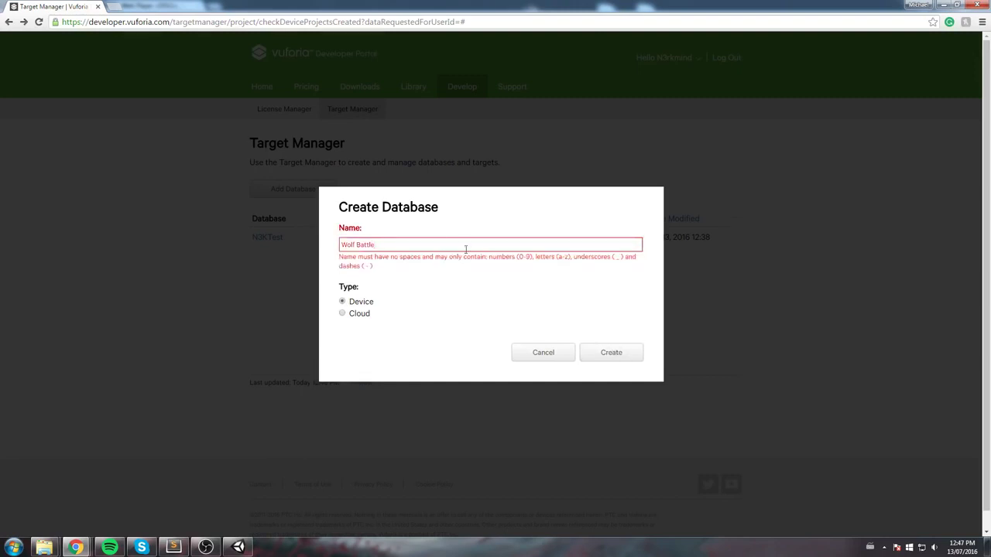
pyautogui.press('BackSpace')
pyautogui.write('_')
pyautogui.click(623, 354)
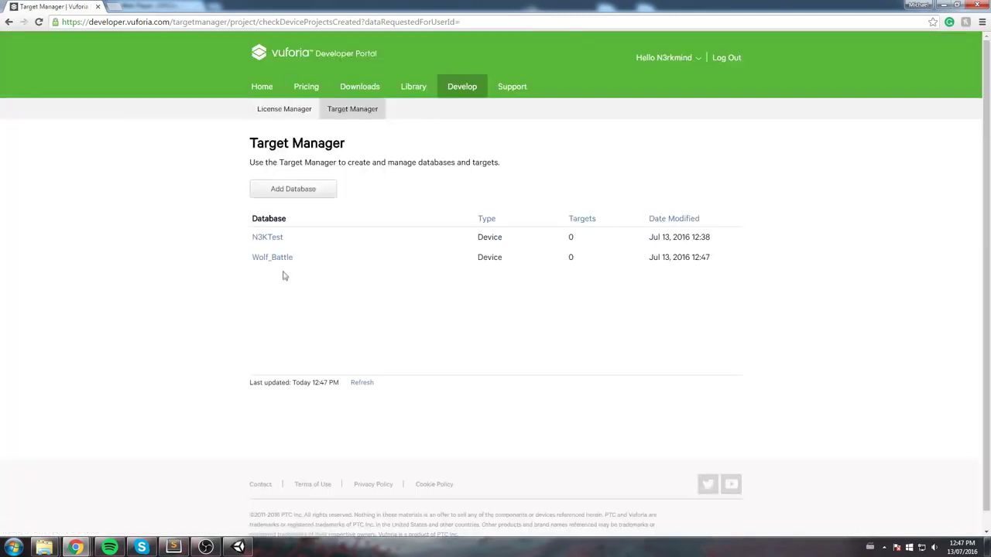
pyautogui.click(268, 261)
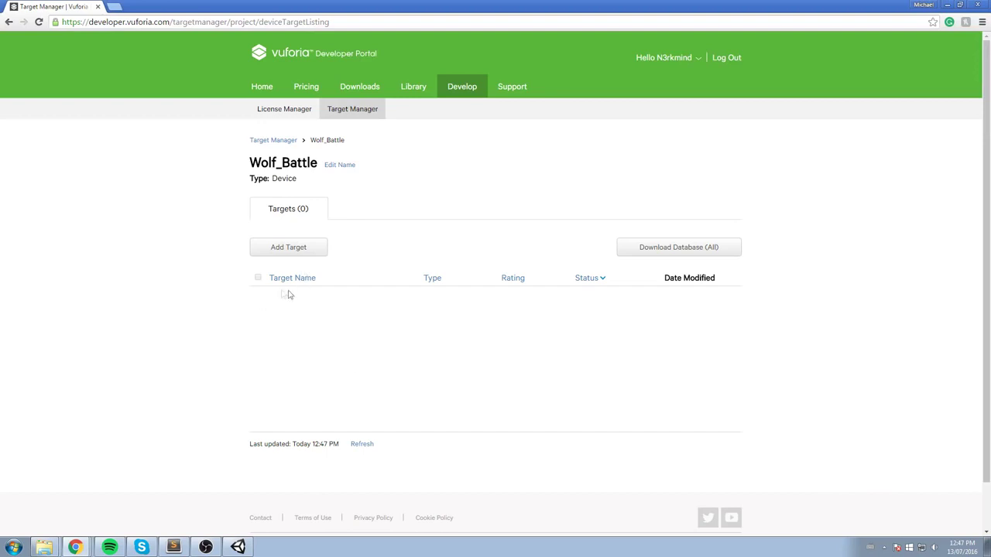
# Add AceHearth.png to Wolf_Battle as a single-image target with width 1
pyautogui.click(280, 249)
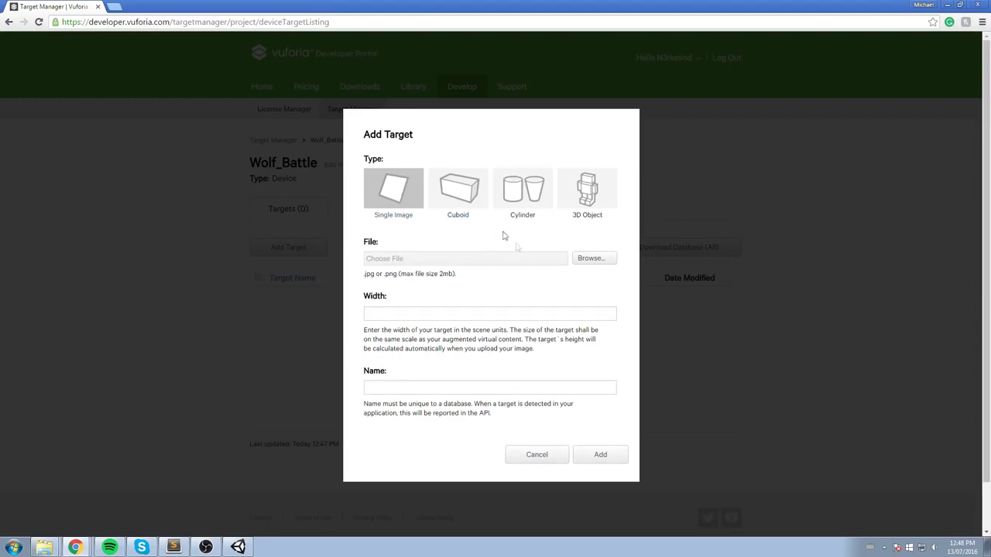
pyautogui.click(605, 264)
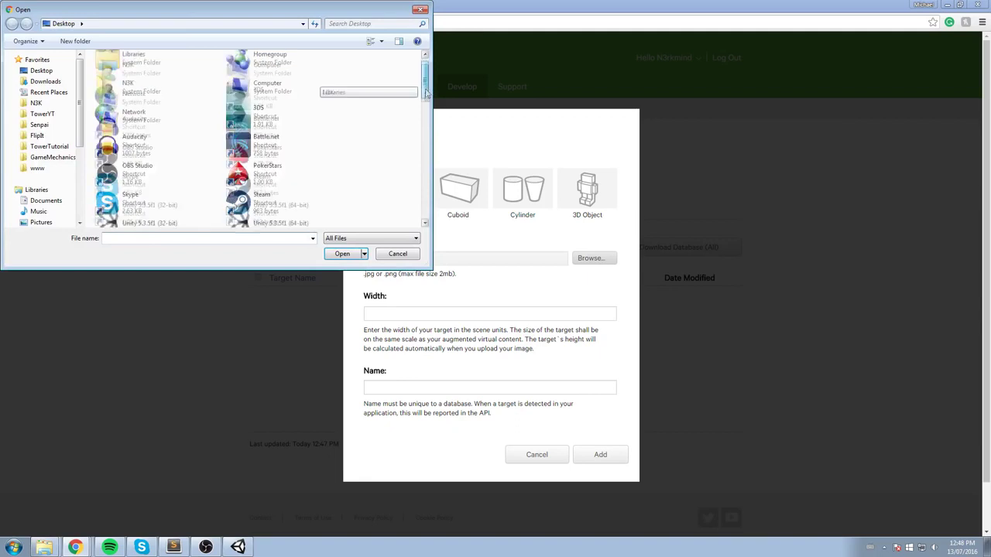
pyautogui.scroll(-5, 422, 128)
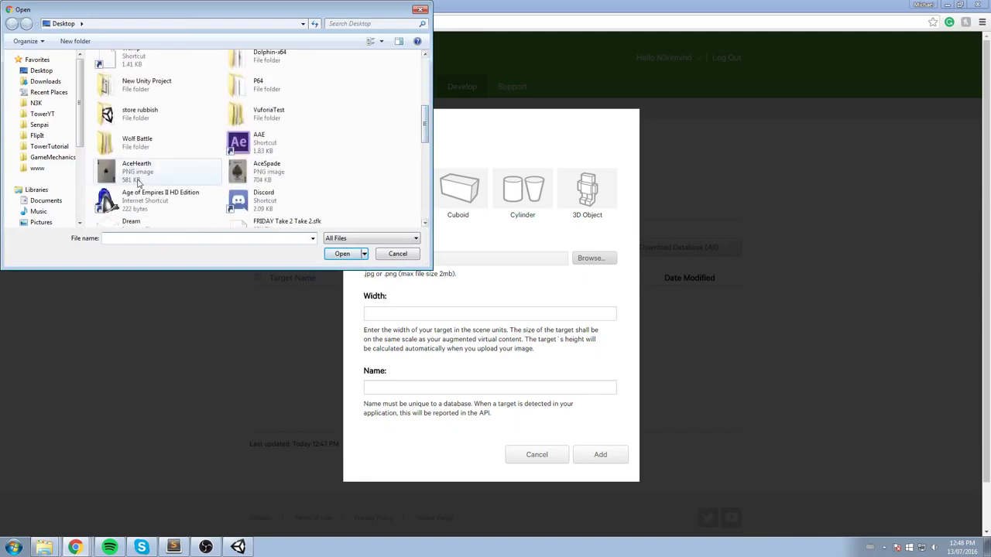
pyautogui.click(178, 172)
pyautogui.click(341, 254)
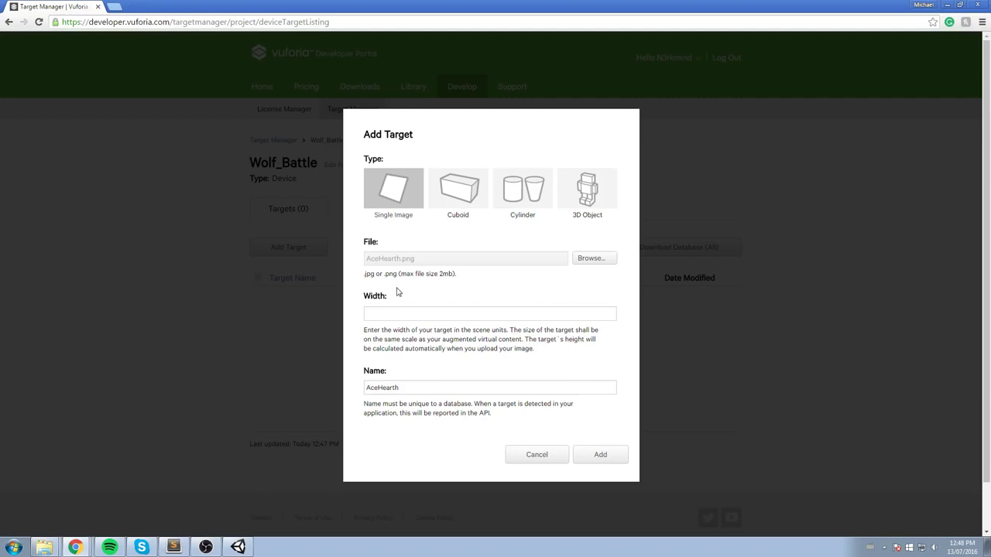
pyautogui.click(395, 314)
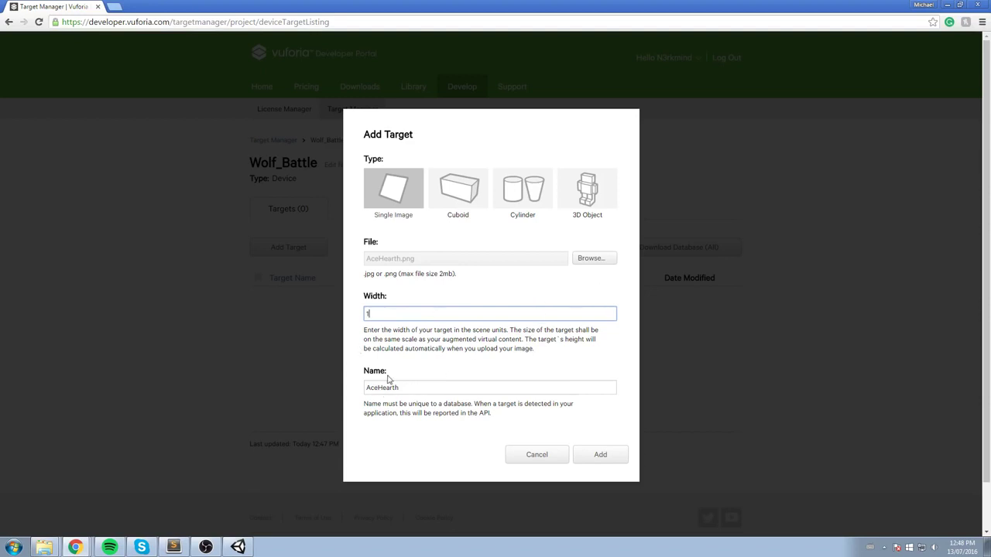
pyautogui.press('Tab')
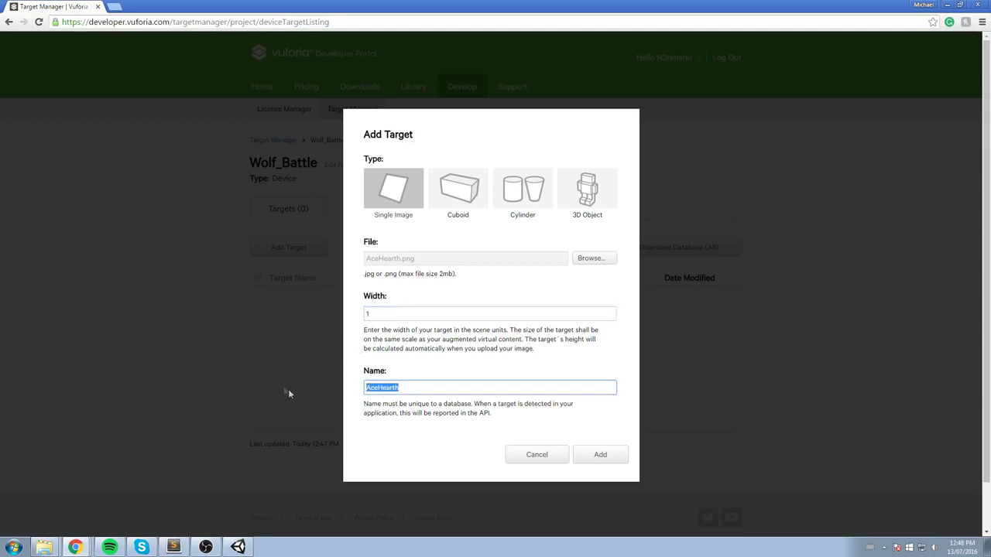
pyautogui.click(608, 463)
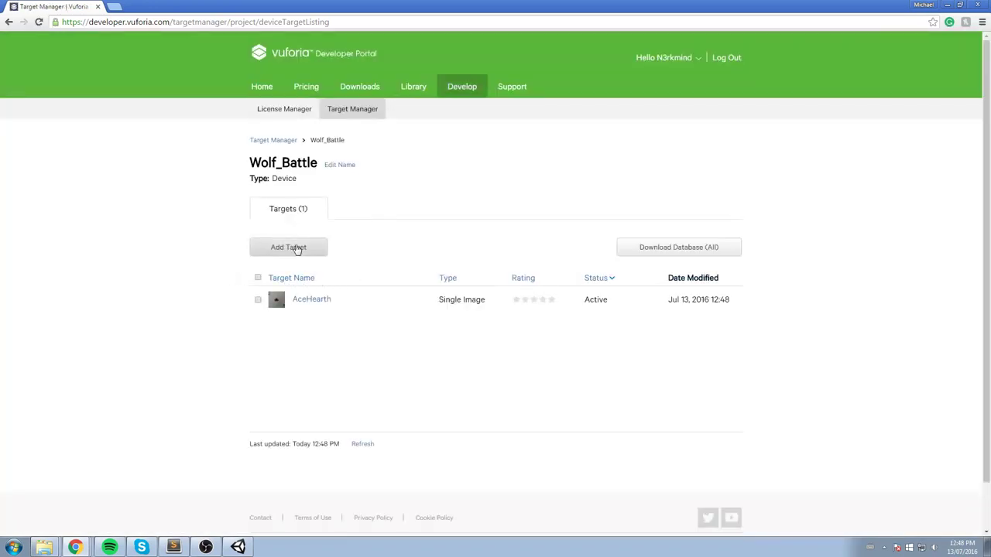
# Add AceSpade.png as a width-1 target and open its details page
pyautogui.click(299, 250)
pyautogui.click(590, 259)
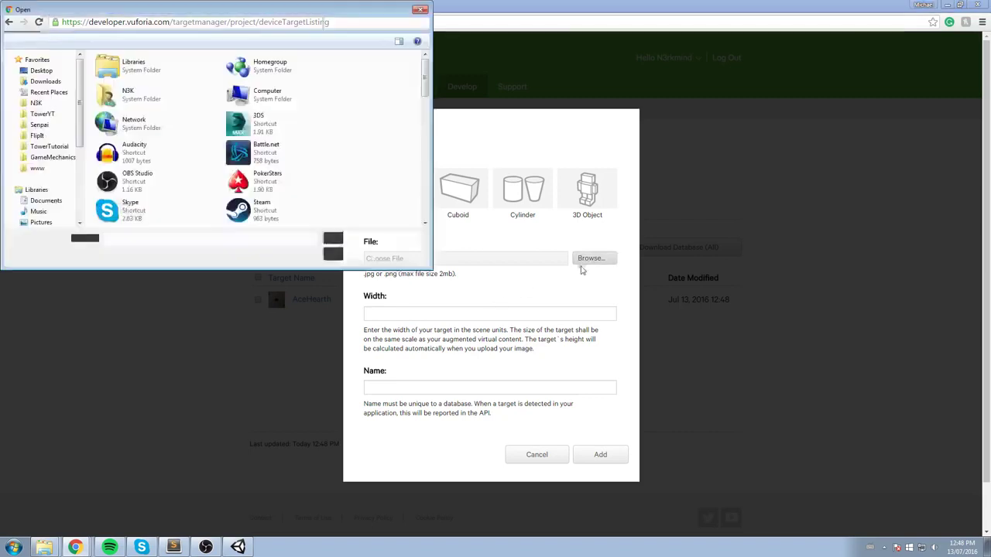
pyautogui.moveTo(424, 85); pyautogui.dragTo(424, 139)
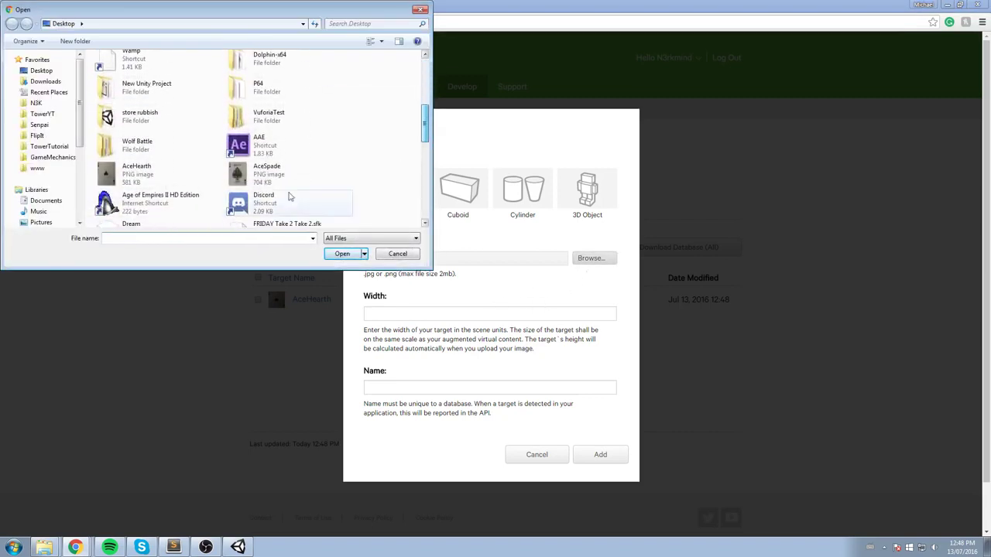
pyautogui.click(267, 174)
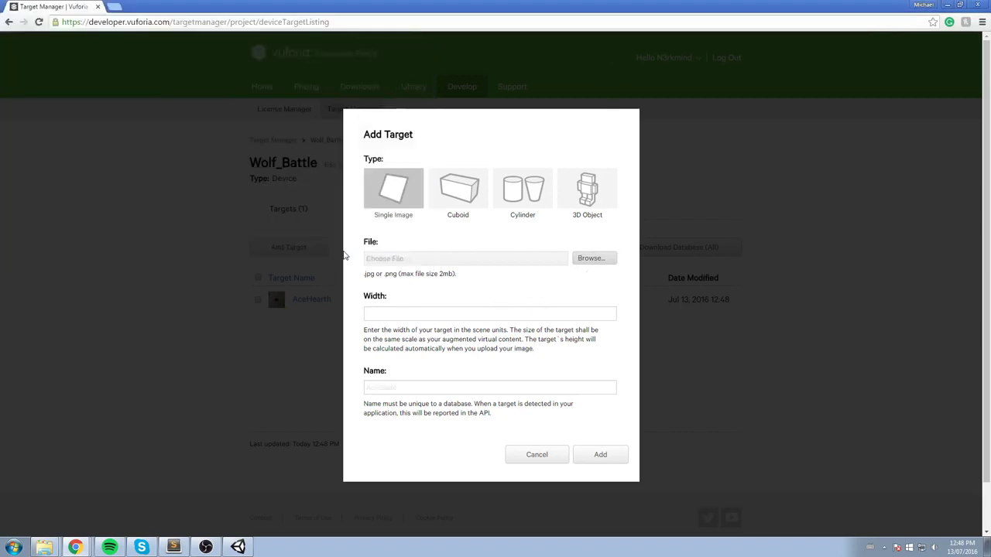
pyautogui.click(420, 312)
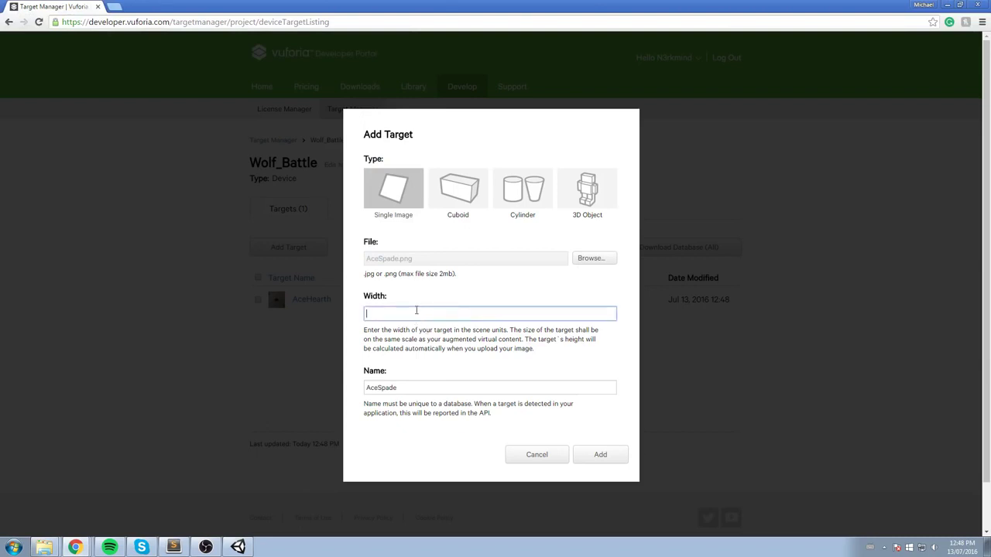
pyautogui.write('1')
pyautogui.click(597, 455)
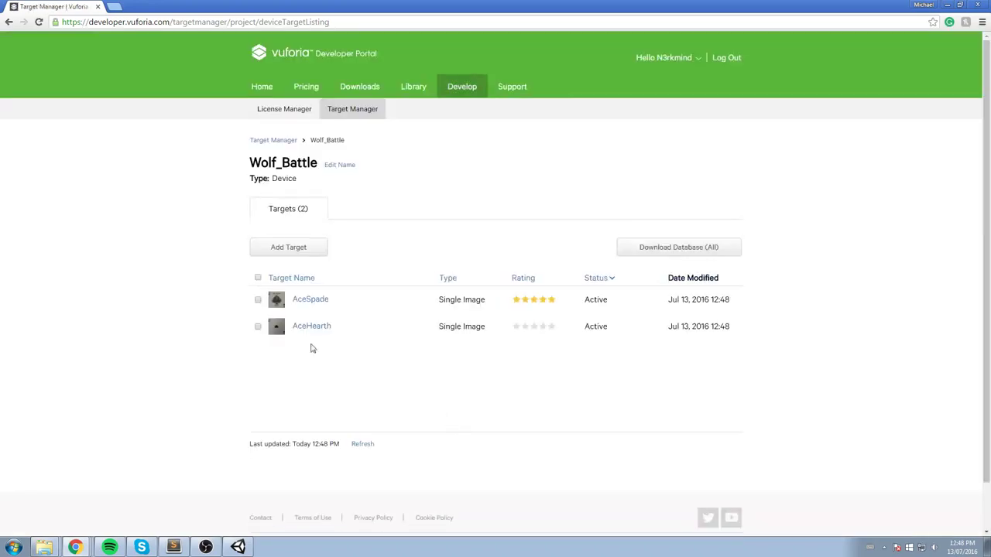
pyautogui.click(306, 299)
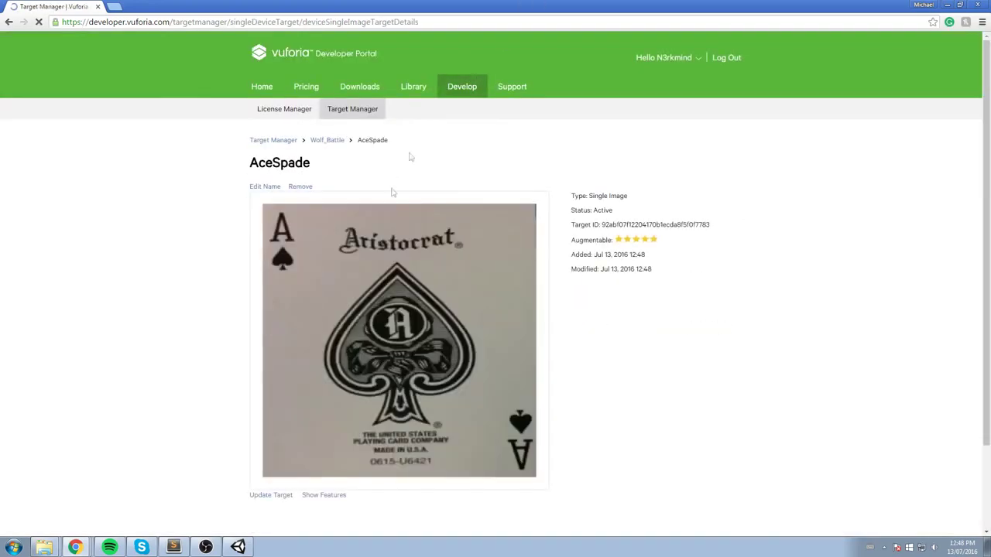
# Check the AceSpade and AceHearth ratings, returning to the Wolf_Battle target list
pyautogui.scroll(-3, 387, 306)
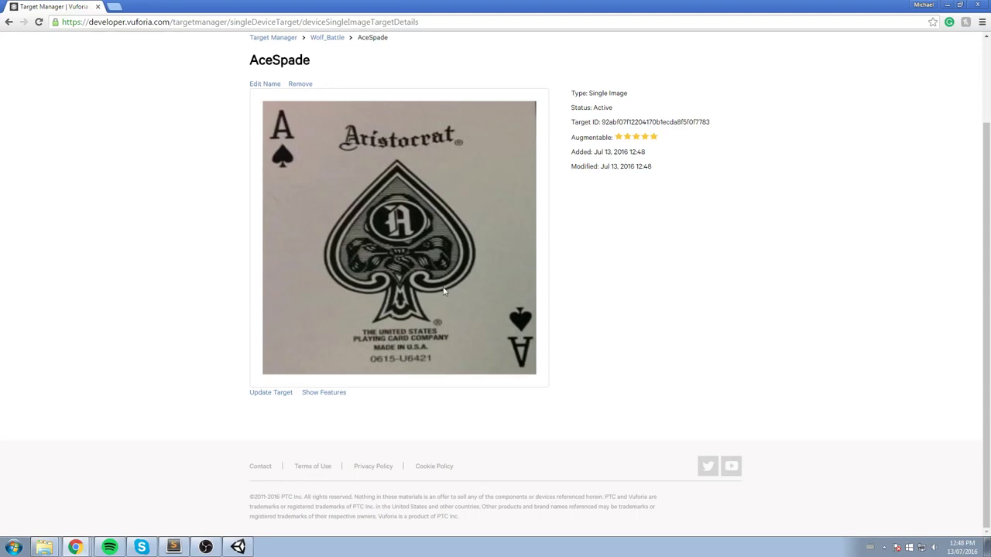
pyautogui.hotkey('alt', 'Left')
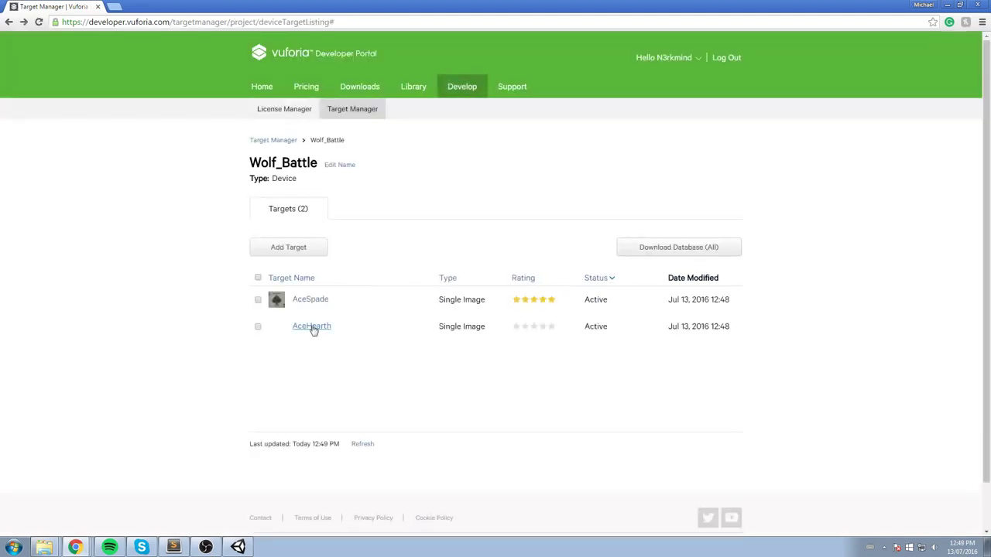
pyautogui.click(312, 327)
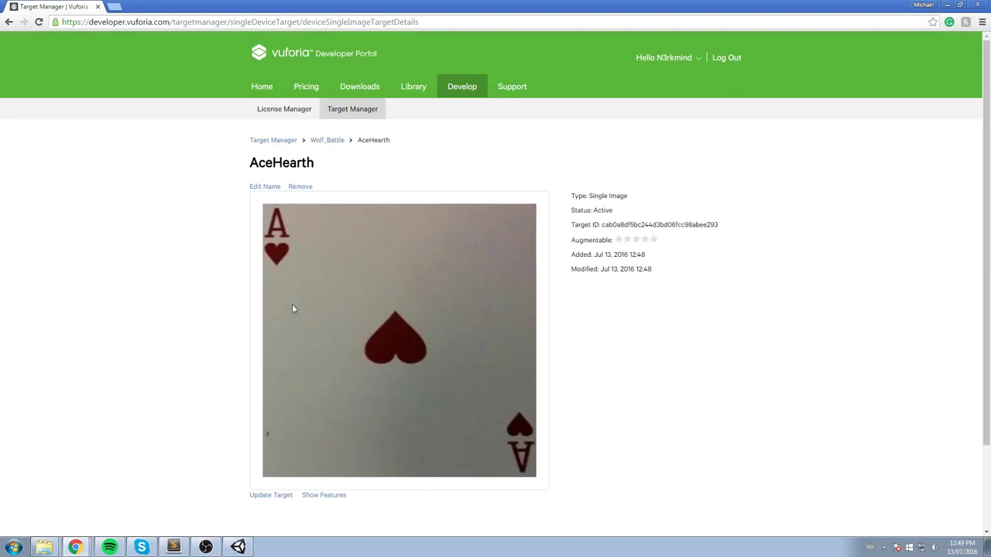
pyautogui.hotkey('alt', 'Left')
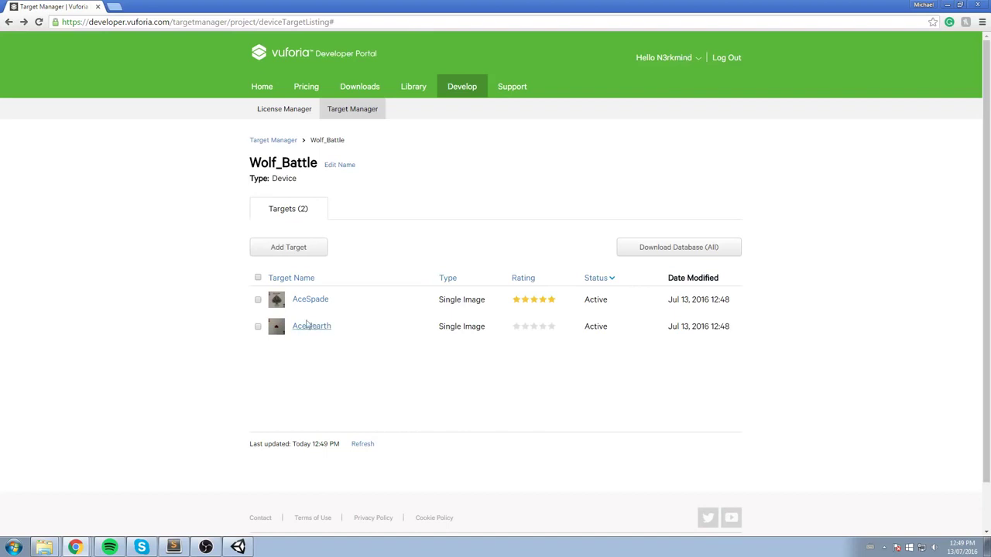
pyautogui.click(306, 299)
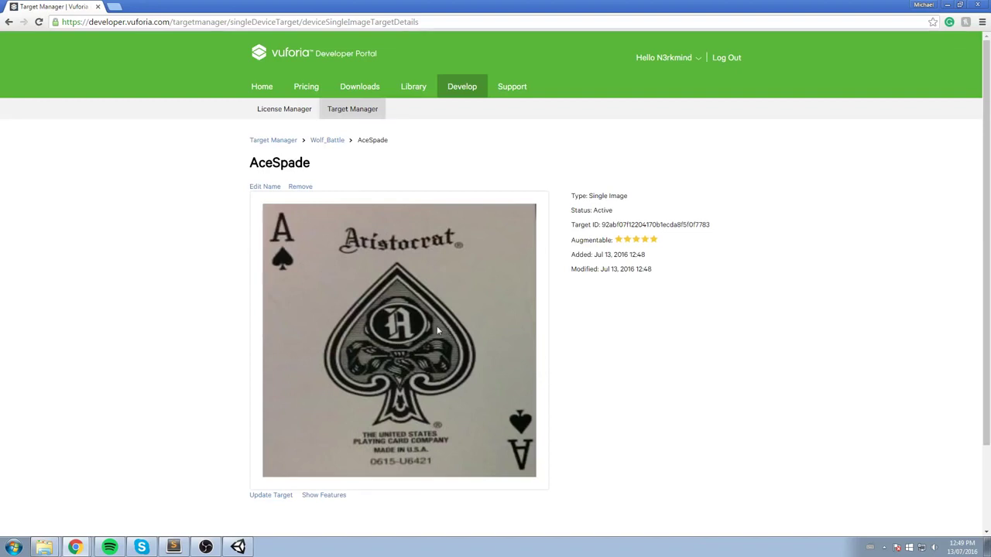
pyautogui.hotkey('alt', 'Left')
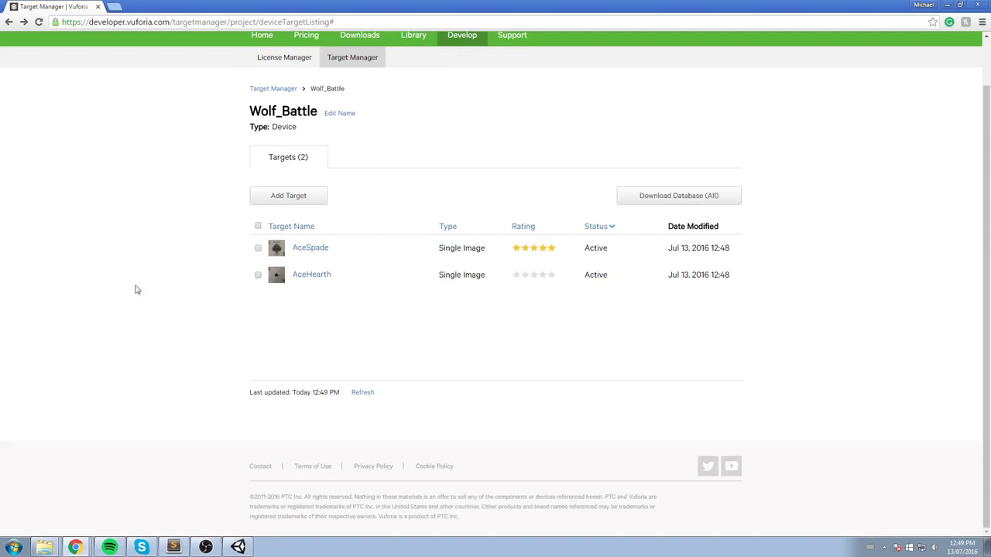
pyautogui.scroll(2, 175, 320)
# Delete the default Main Camera from the Unity scene
pyautogui.click(237, 547)
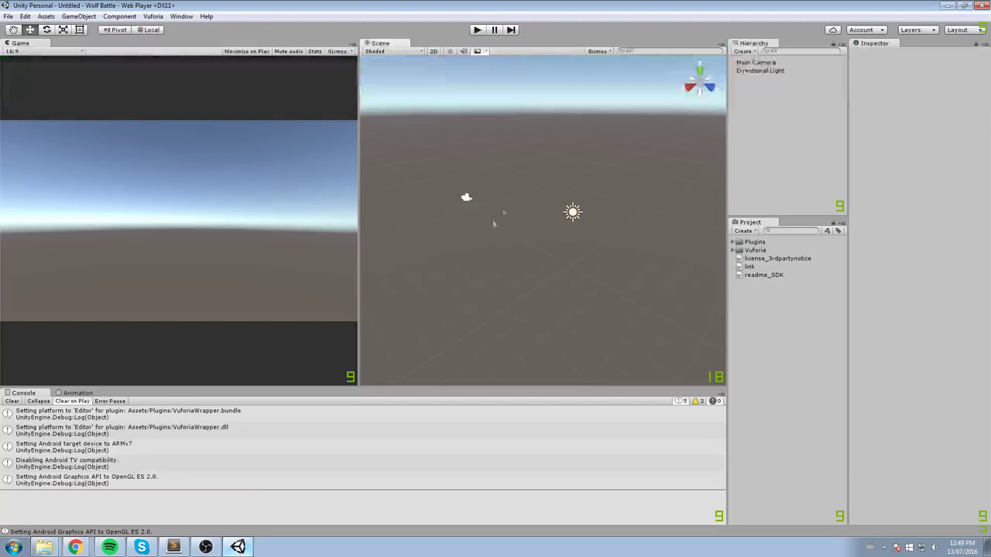
pyautogui.moveTo(445, 317); pyautogui.dragTo(462, 283)
pyautogui.press('w')
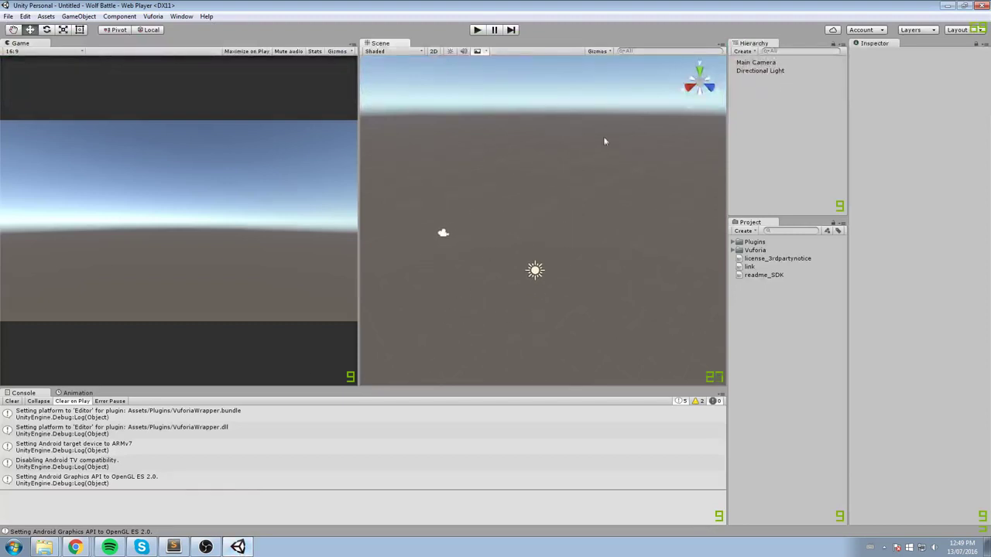
pyautogui.click(766, 64)
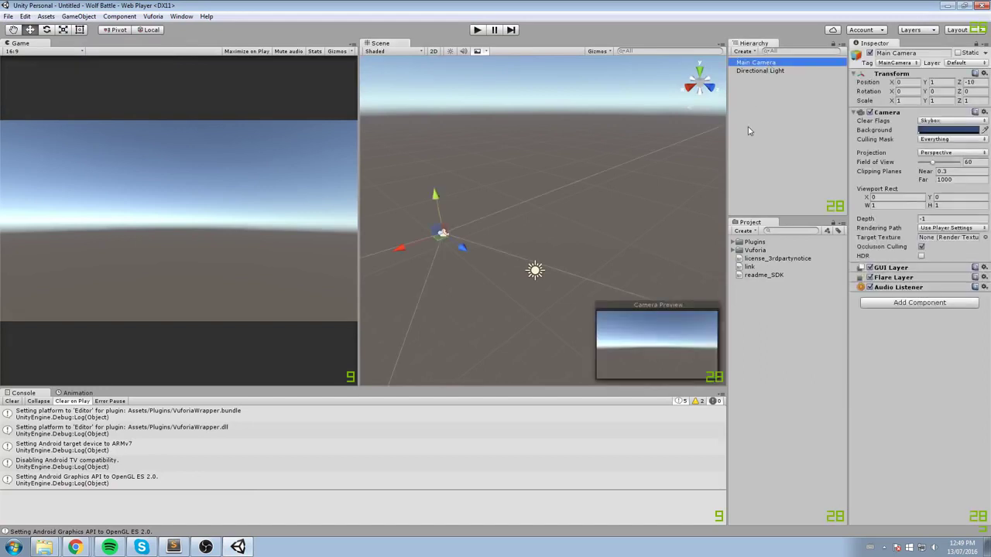
pyautogui.press('Delete')
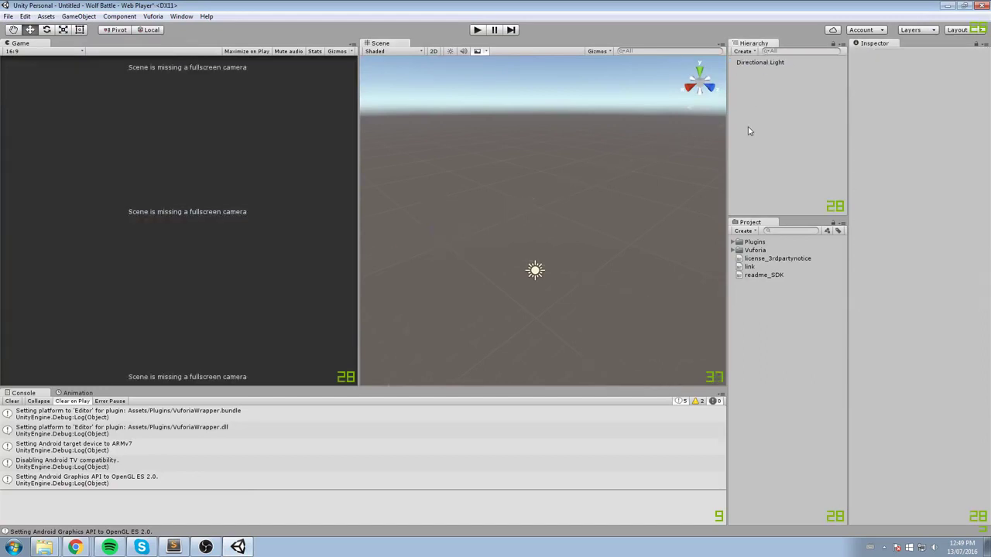
# Add the ARCamera prefab from Vuforia > Prefabs to the Hierarchy and widen the Inspector
pyautogui.click(739, 250)
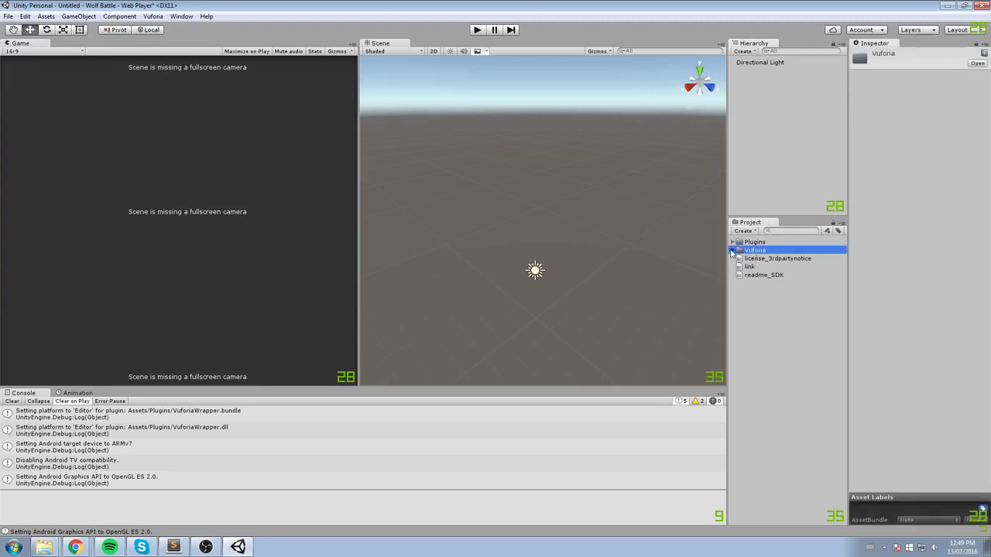
pyautogui.click(732, 250)
pyautogui.click(746, 283)
pyautogui.click(739, 283)
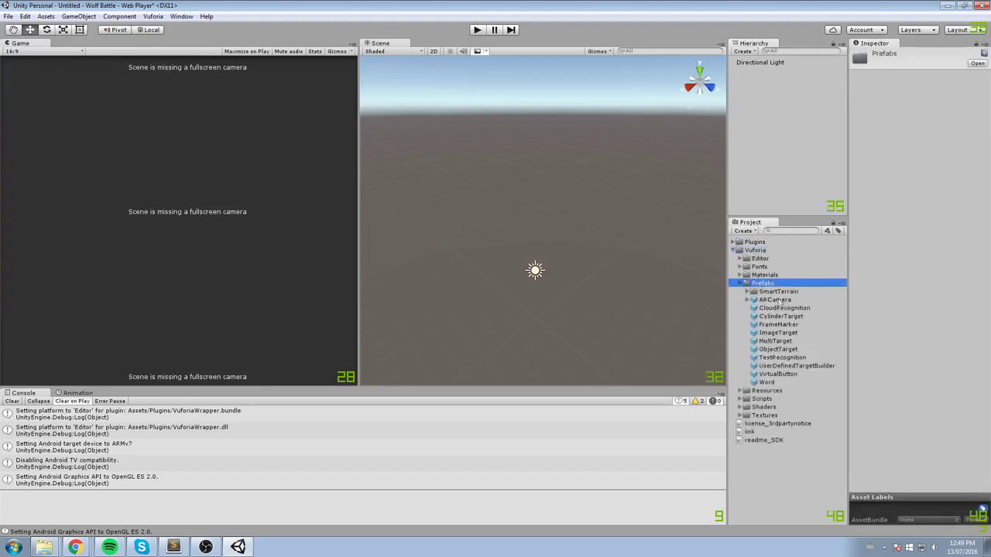
pyautogui.moveTo(774, 302); pyautogui.dragTo(776, 107)
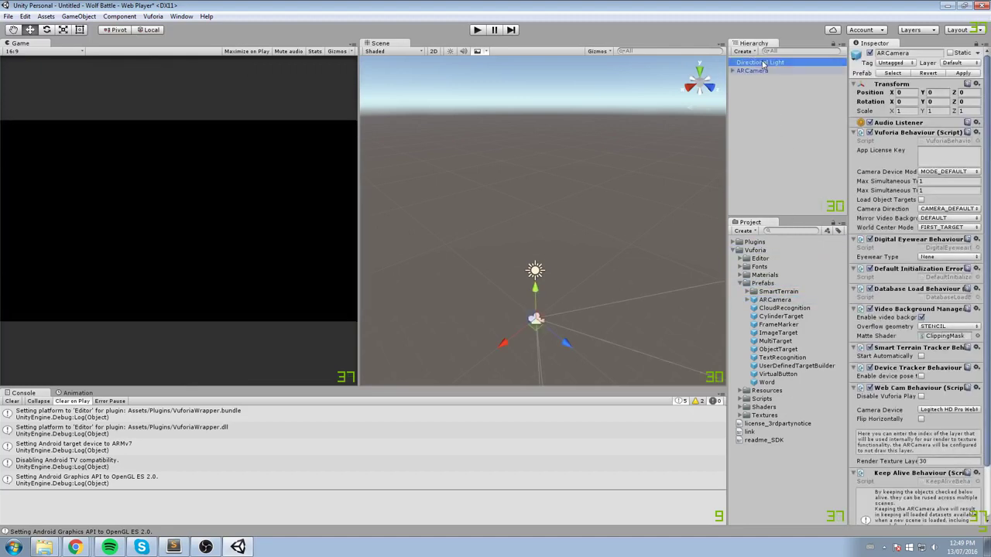
pyautogui.click(764, 64)
pyautogui.click(760, 70)
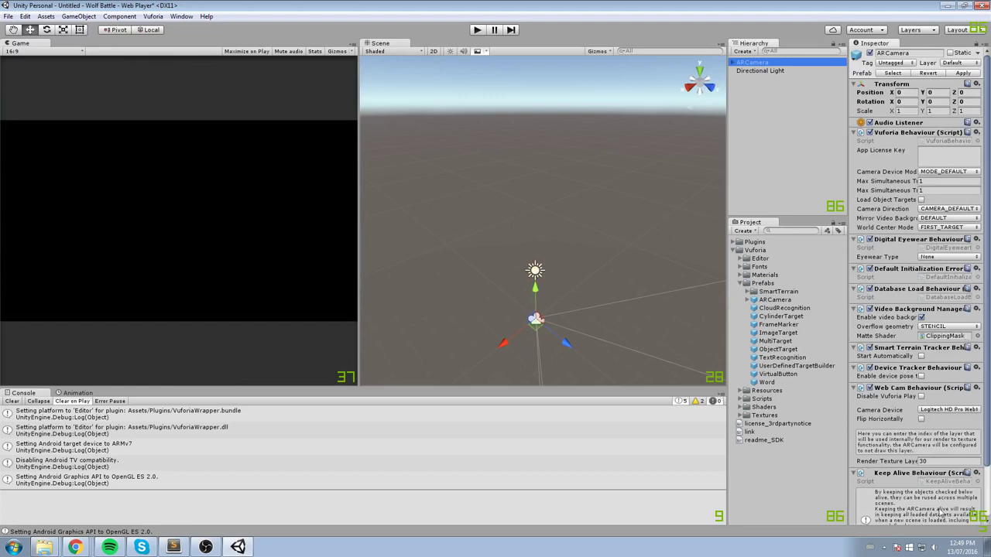
pyautogui.moveTo(850, 156); pyautogui.dragTo(782, 147)
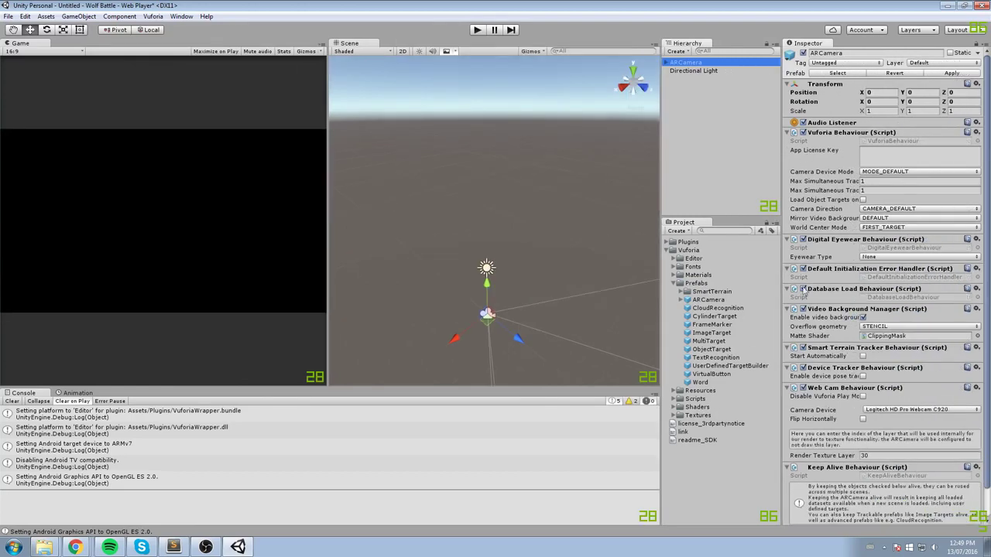
# Play the scene to reveal the missing Vuforia app key error, then stop it
pyautogui.click(478, 30)
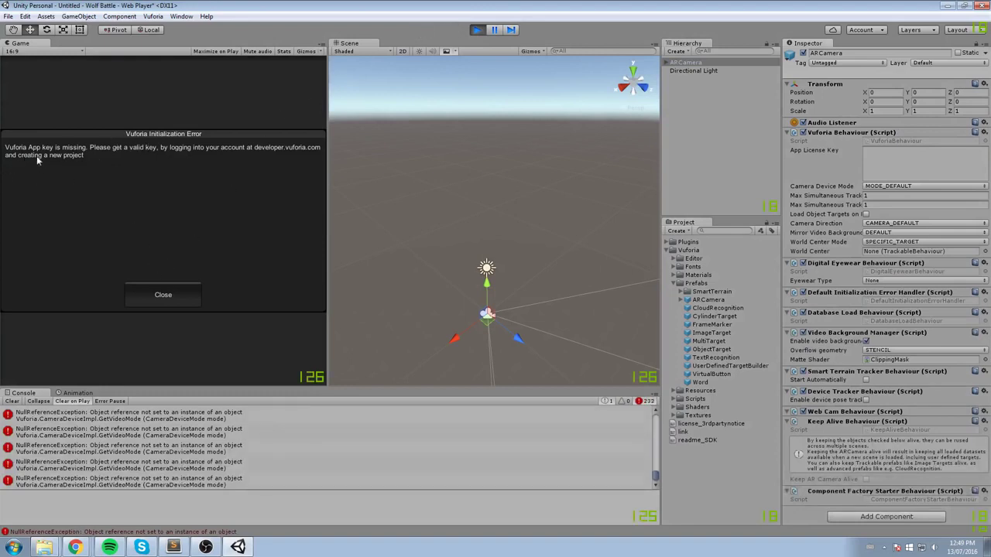
pyautogui.click(476, 30)
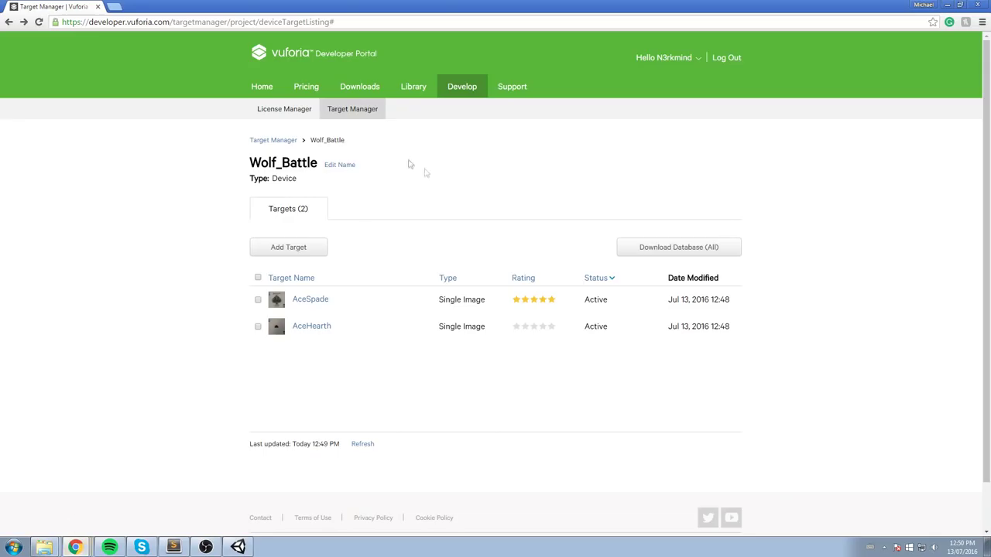
# Copy the Wolf Battle license key from the License Manager and return to Unity
pyautogui.click(280, 112)
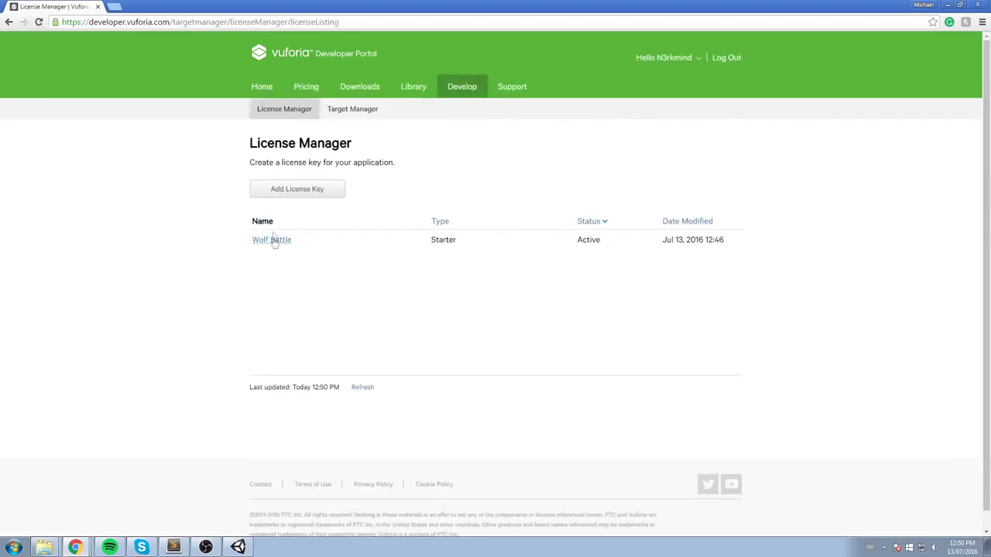
pyautogui.click(272, 241)
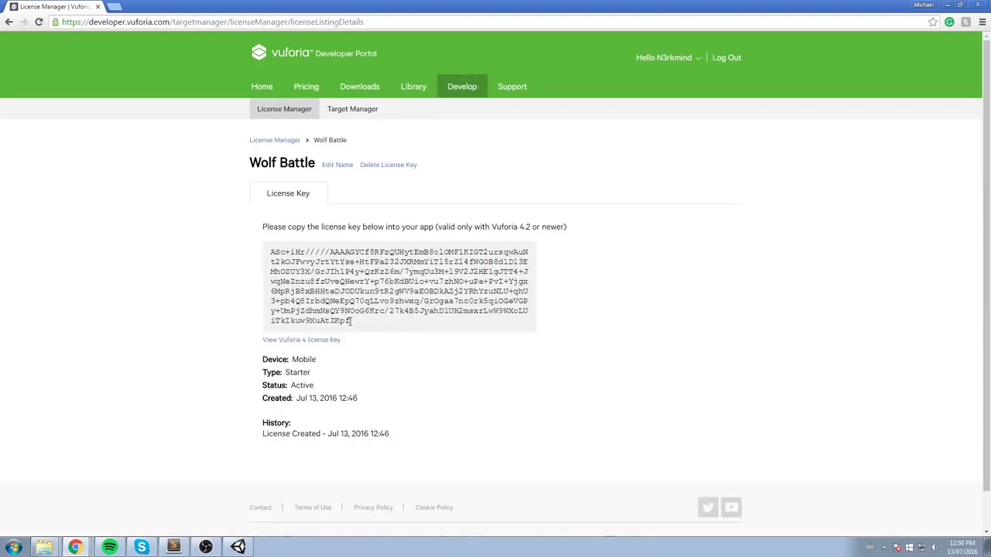
pyautogui.moveTo(350, 320); pyautogui.dragTo(269, 250)
pyautogui.rightClick(309, 259)
pyautogui.click(319, 264)
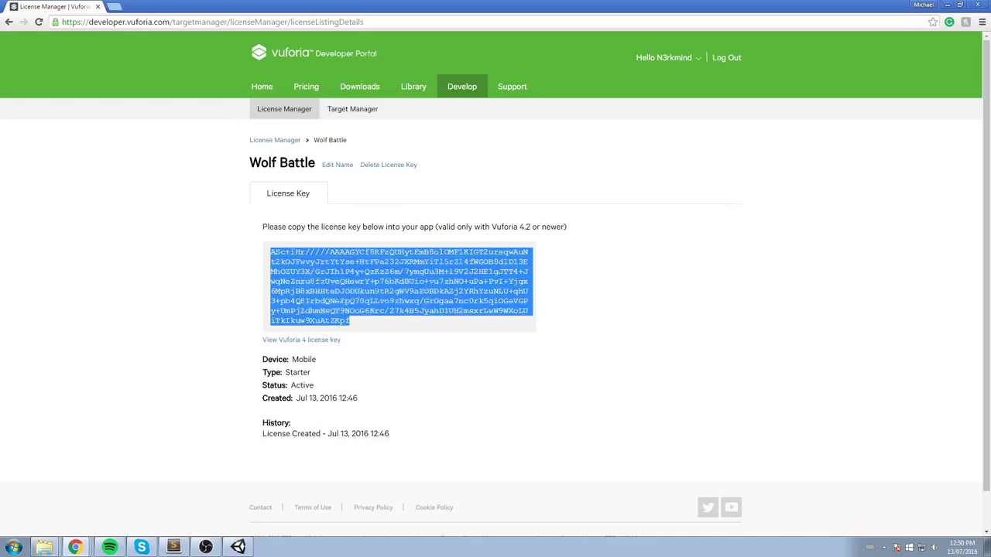
pyautogui.click(237, 547)
# Paste the license key into the ARCamera's App License Key field and save the scene
pyautogui.click(892, 153)
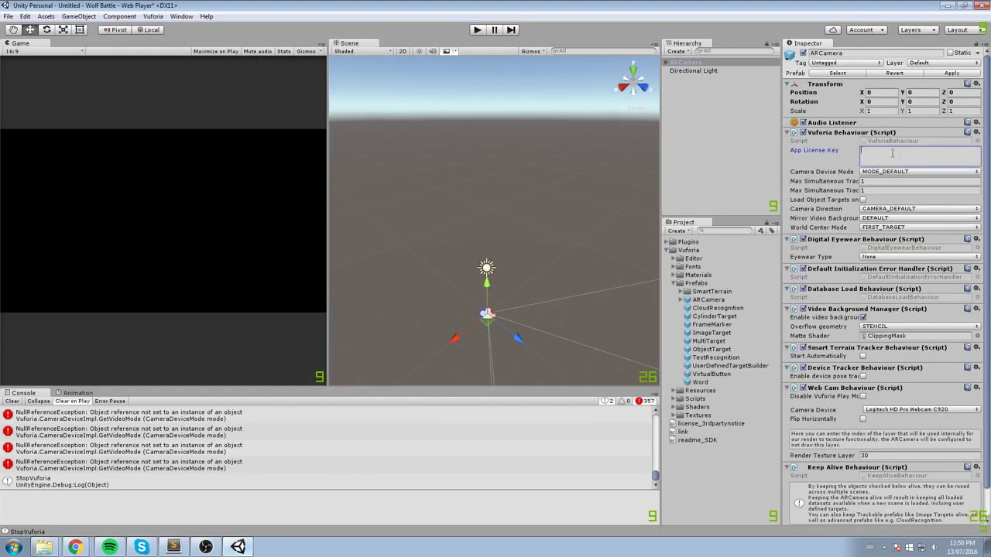
pyautogui.hotkey('ctrl', 'v')
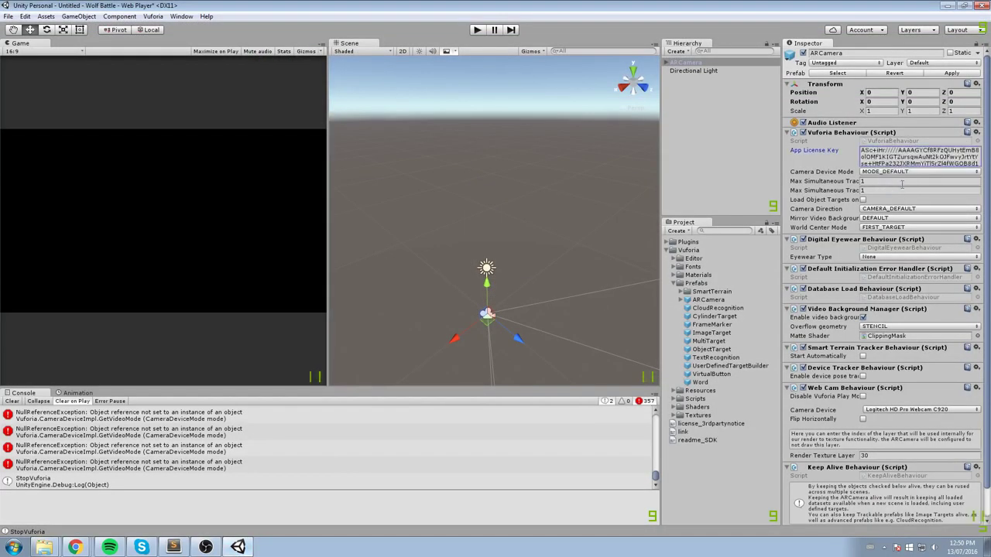
pyautogui.hotkey('ctrl', 's')
pyautogui.click(480, 31)
# Play the scene with webcam access always allowed, inspect the console errors, then clear them
pyautogui.click(476, 30)
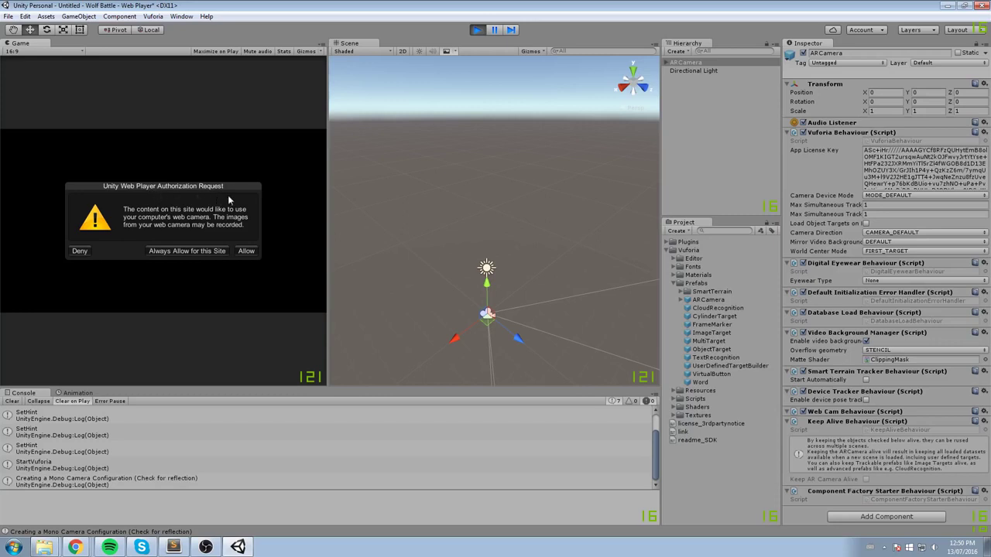
pyautogui.click(189, 251)
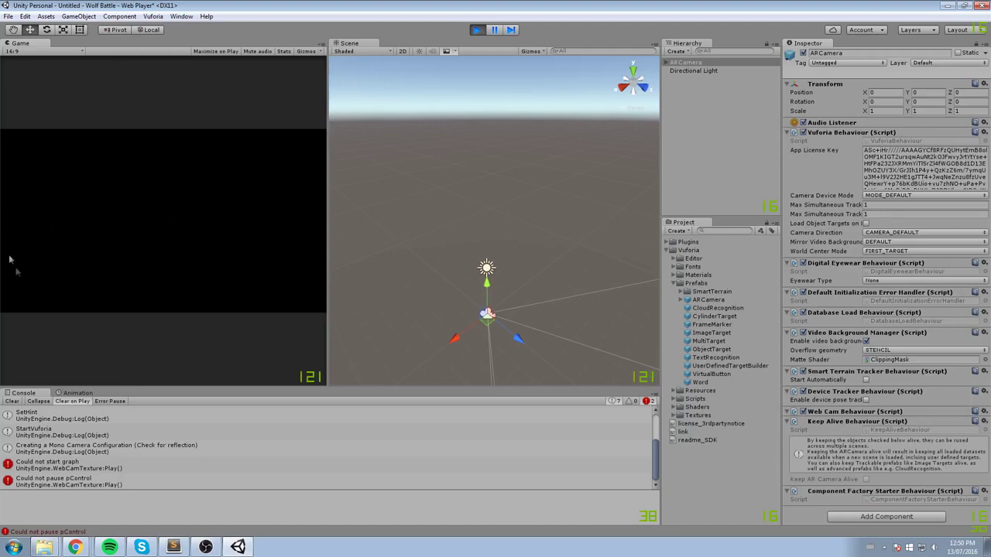
pyautogui.moveTo(327, 265)
pyautogui.mouseDown()
pyautogui.moveTo(451, 266)
pyautogui.moveTo(385, 265)
pyautogui.mouseUp()
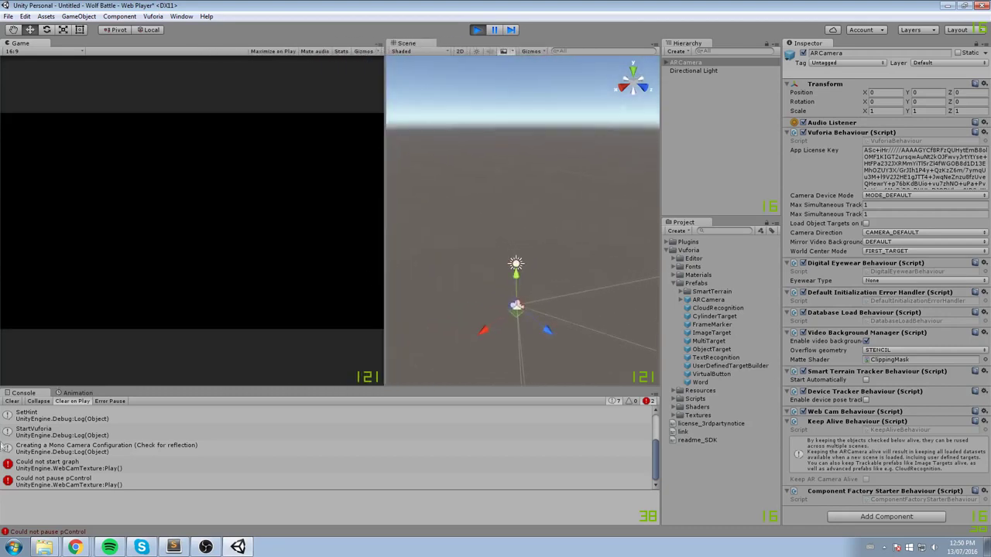
pyautogui.click(155, 435)
pyautogui.click(107, 465)
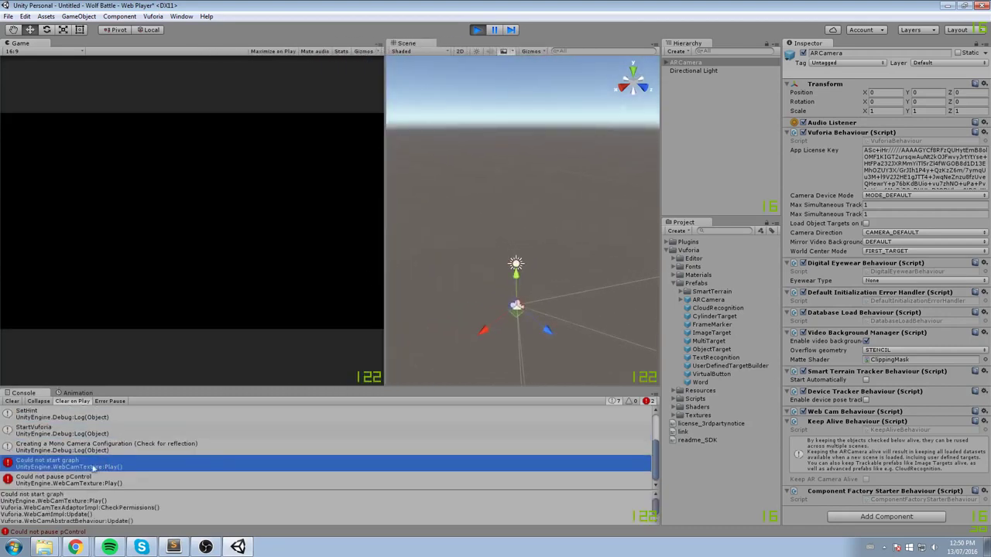
pyautogui.scroll(3, 77, 468)
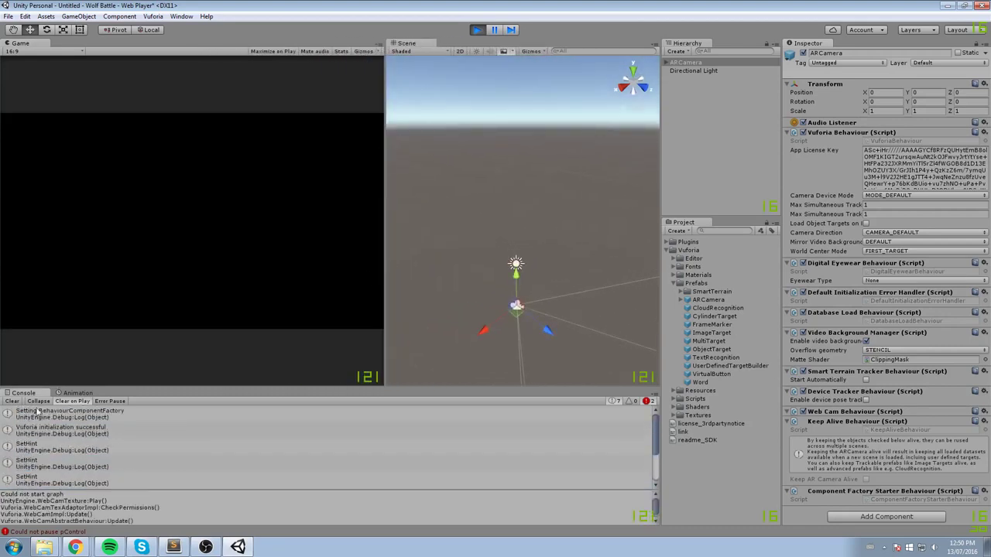
pyautogui.click(12, 401)
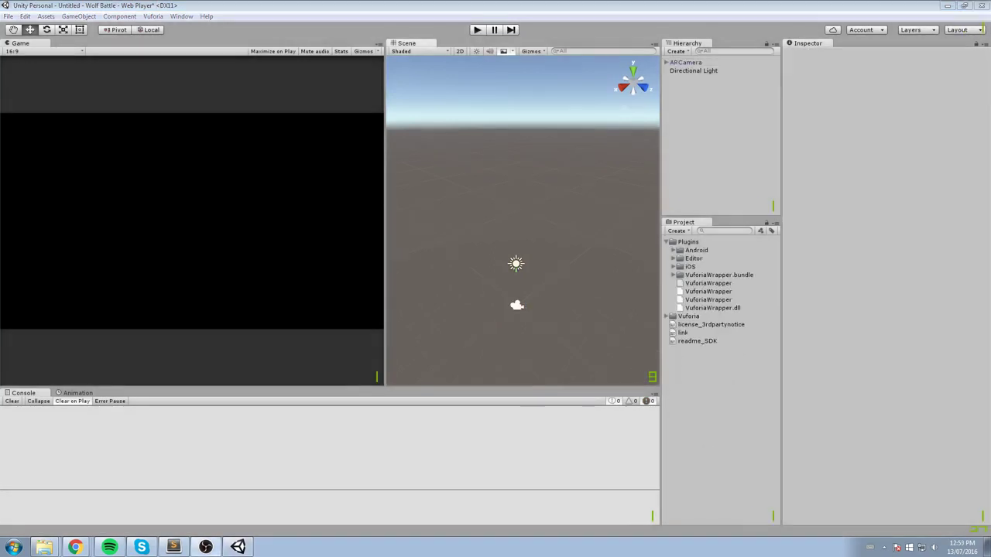
# Play the scene with webcam access always allowed, then stop it
pyautogui.moveTo(484, 121); pyautogui.dragTo(554, 84, button='middle')
pyautogui.scroll(2, 557, 159)
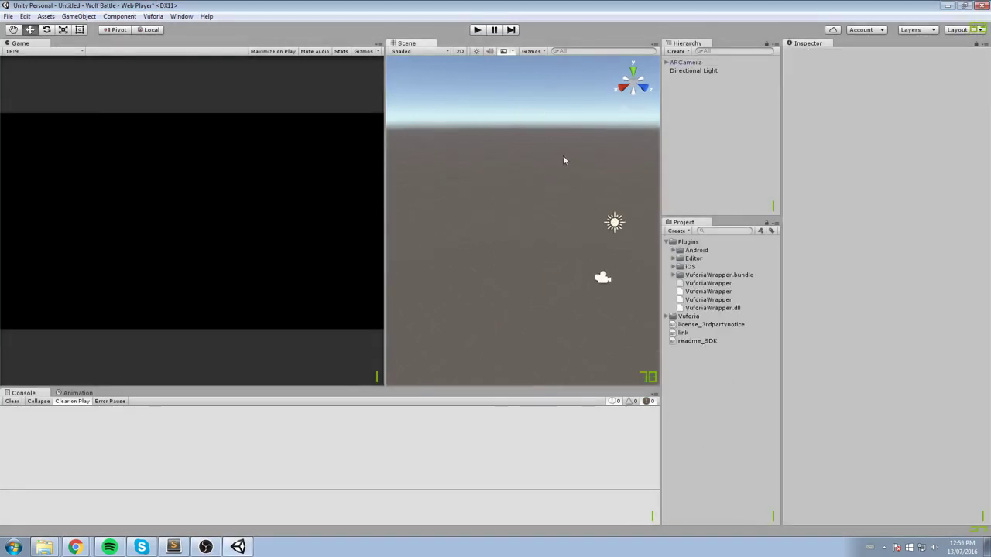
pyautogui.click(478, 30)
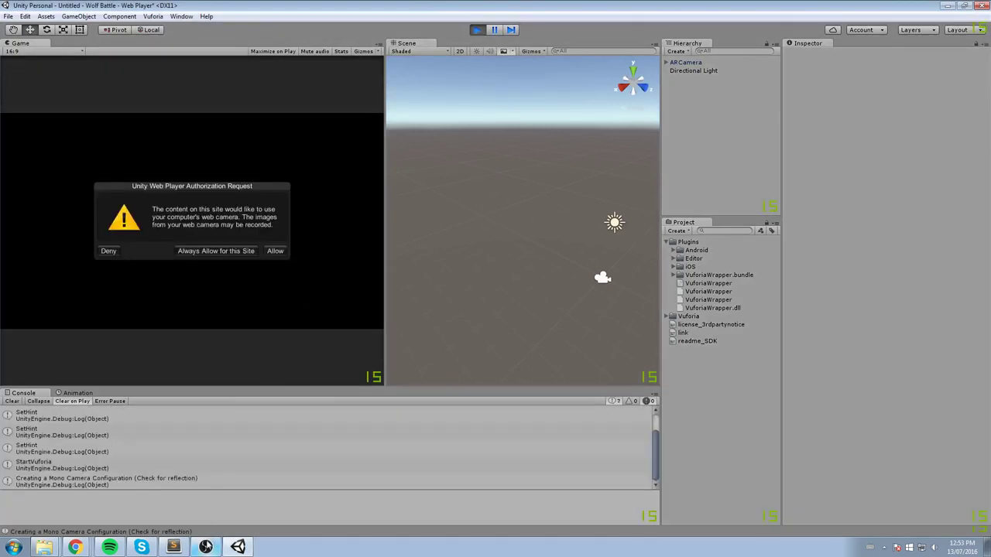
pyautogui.click(236, 251)
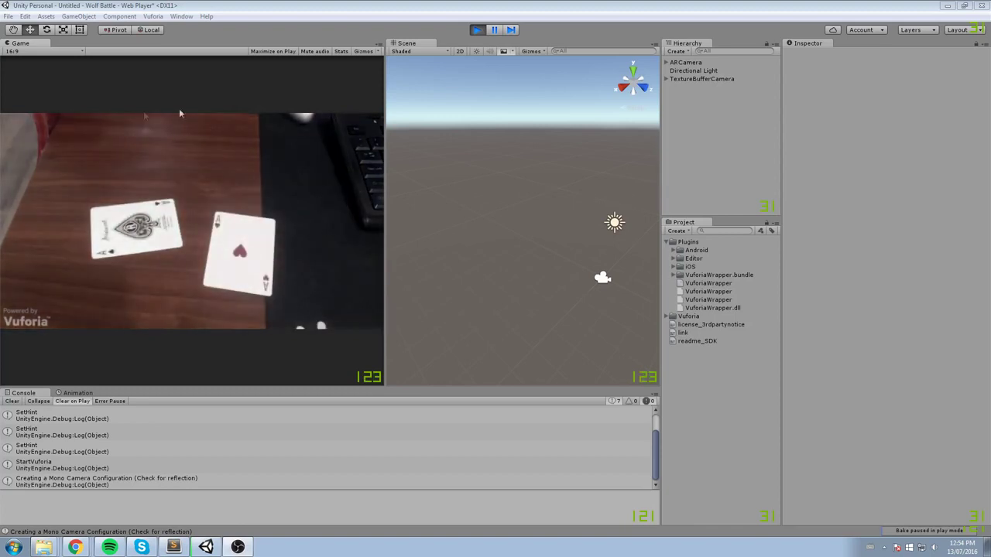
pyautogui.click(476, 31)
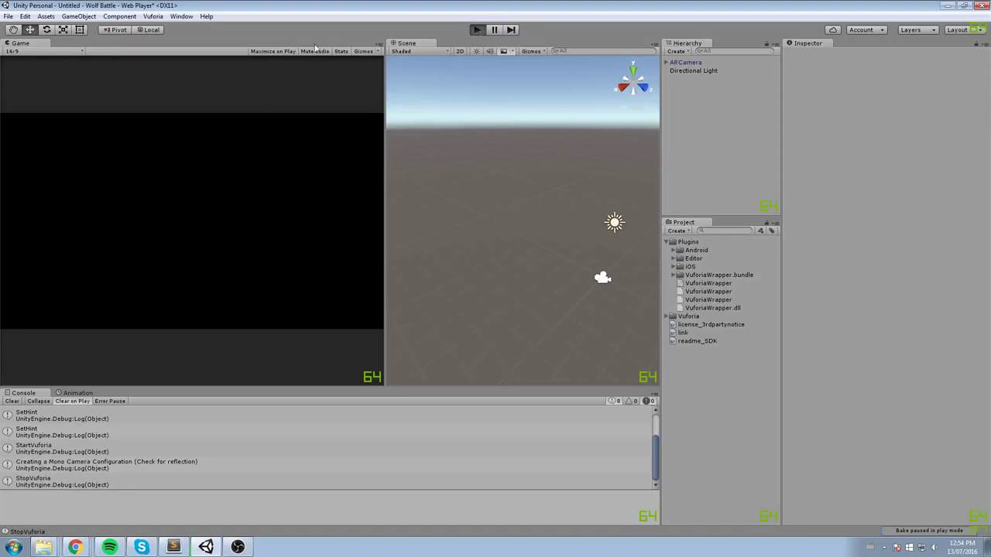
# Replay the scene to show the live feed of both aces, stop, and frame the ARCamera
pyautogui.hotkey('ctrl', 'p')
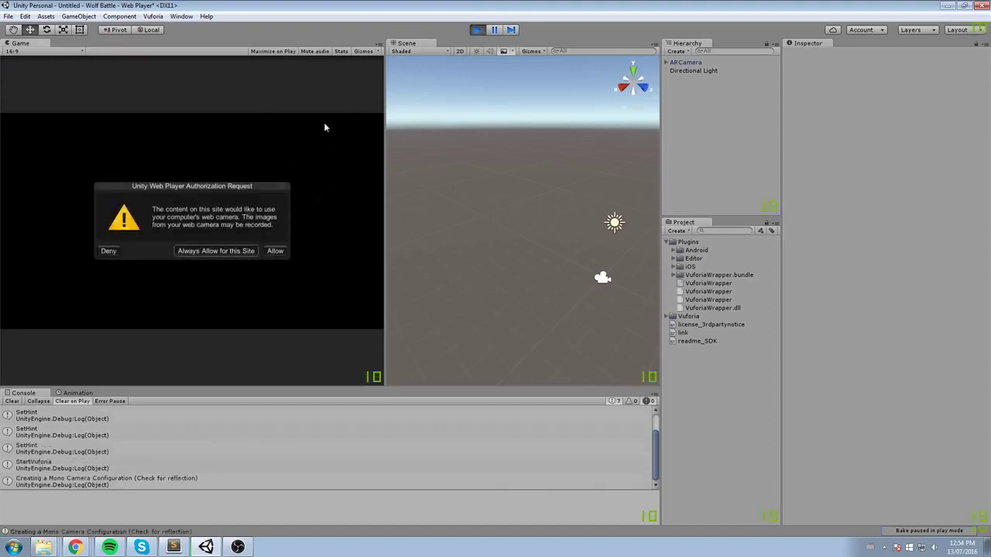
pyautogui.click(275, 251)
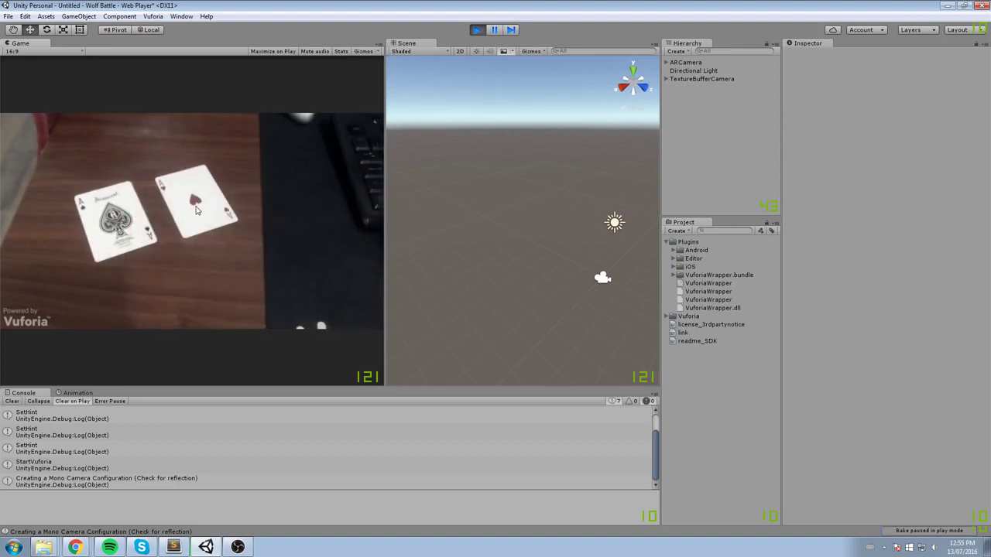
pyautogui.click(478, 29)
pyautogui.doubleClick(685, 63)
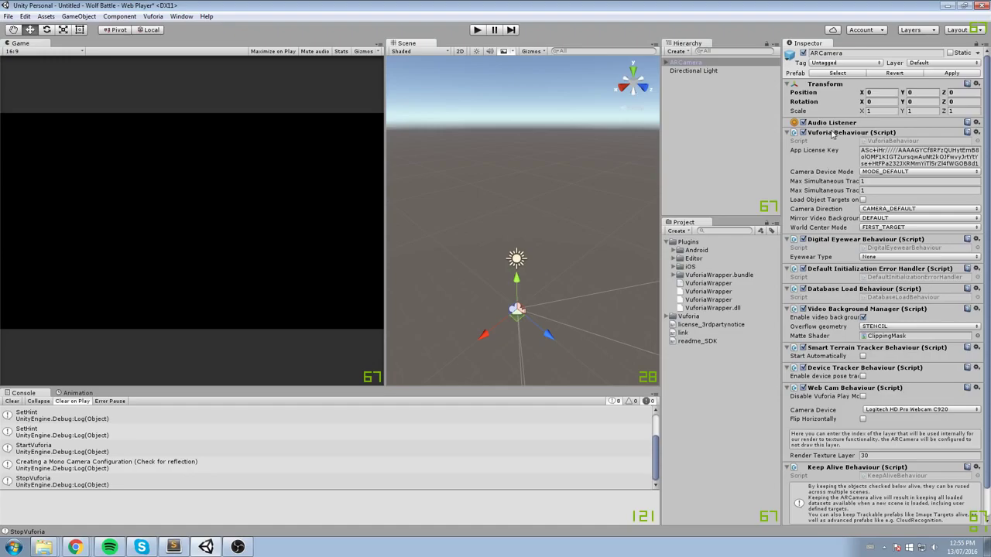
pyautogui.hotkey('alt', 'Tab')
# Download the whole Wolf_Battle database from Target Manager as a Unity Editor package
pyautogui.click(97, 271)
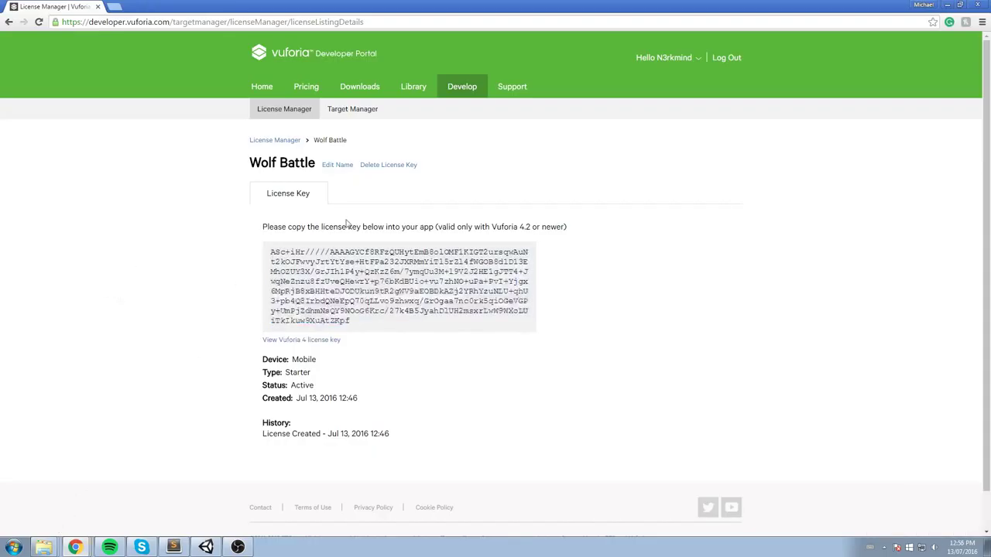
pyautogui.click(353, 112)
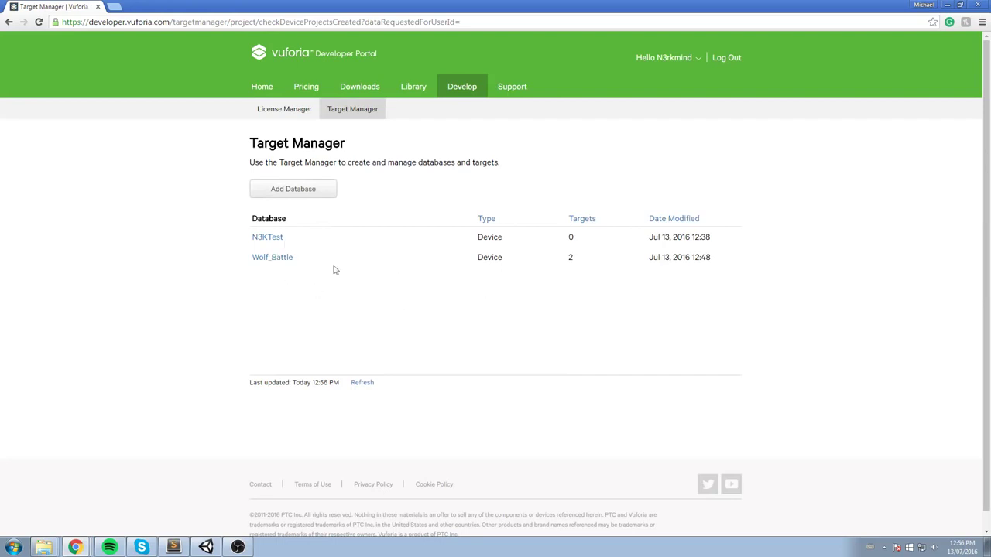
pyautogui.click(263, 260)
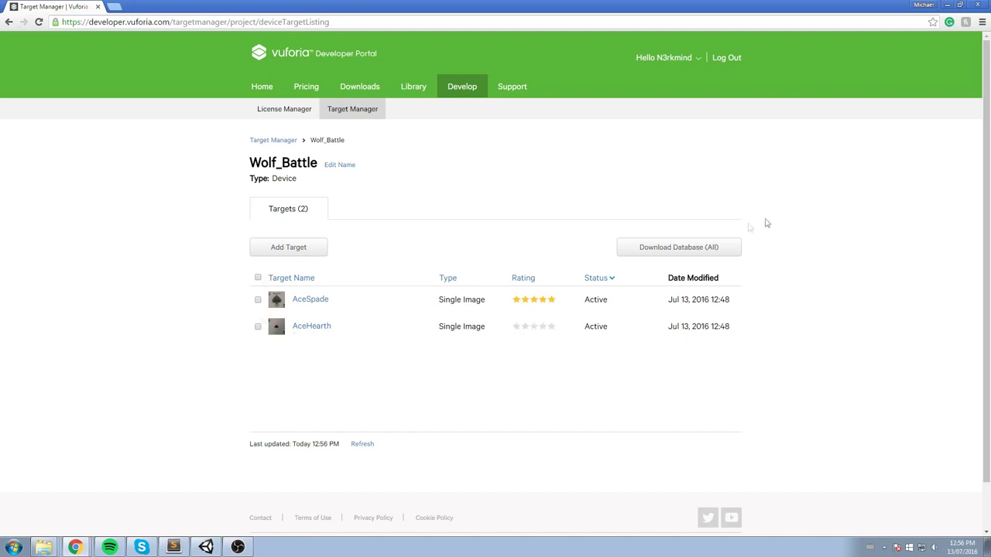
pyautogui.click(651, 249)
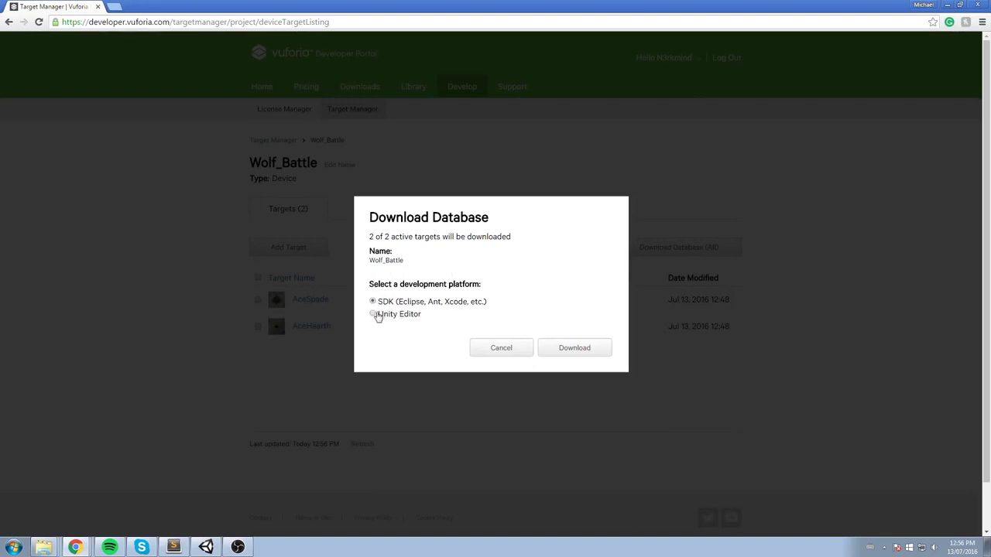
pyautogui.click(577, 353)
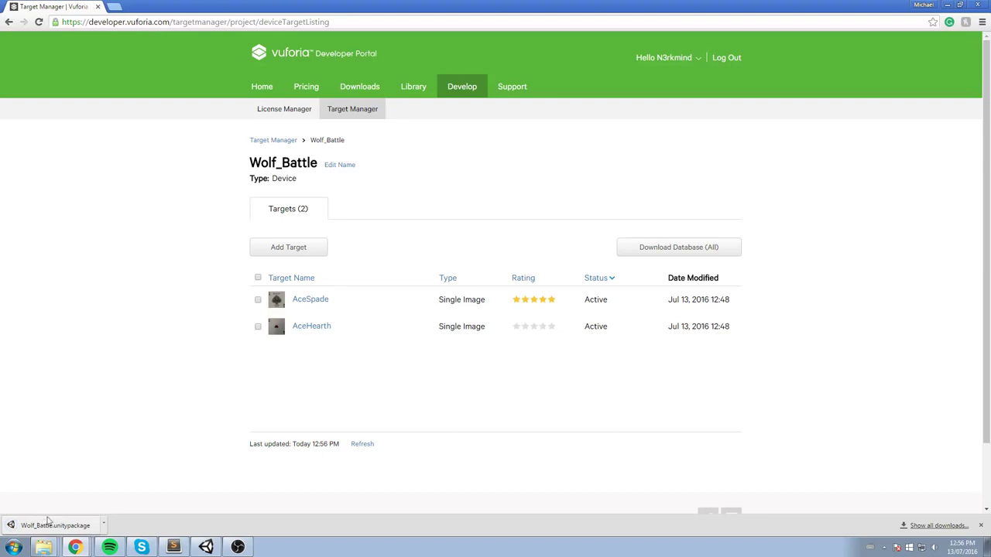
# Open Wolf_Battle.unitypackage, review the AceHearth_scaled and AceSpade_scaled images, and import it
pyautogui.click(98, 528)
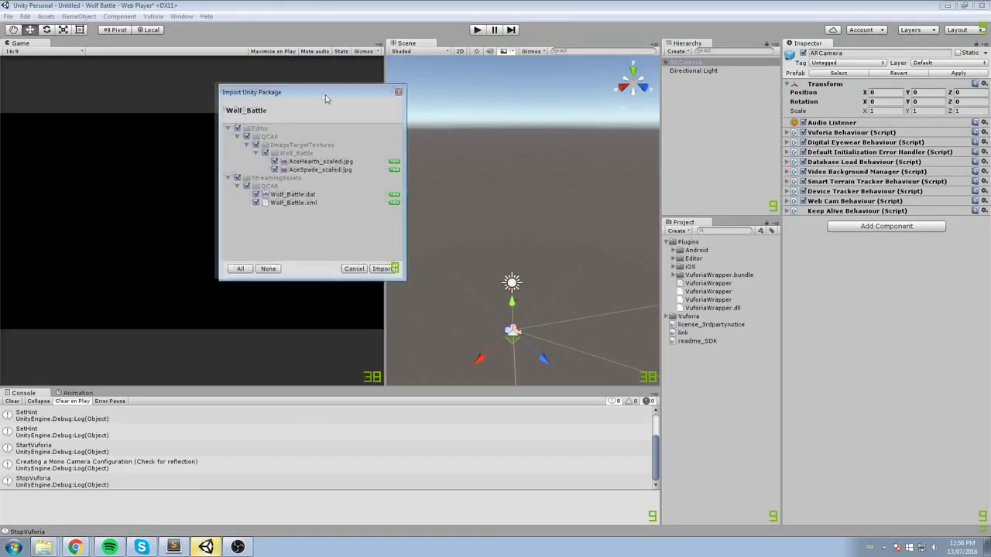
pyautogui.moveTo(267, 90); pyautogui.dragTo(157, 95)
pyautogui.click(192, 165)
pyautogui.click(207, 174)
pyautogui.click(208, 165)
pyautogui.click(207, 174)
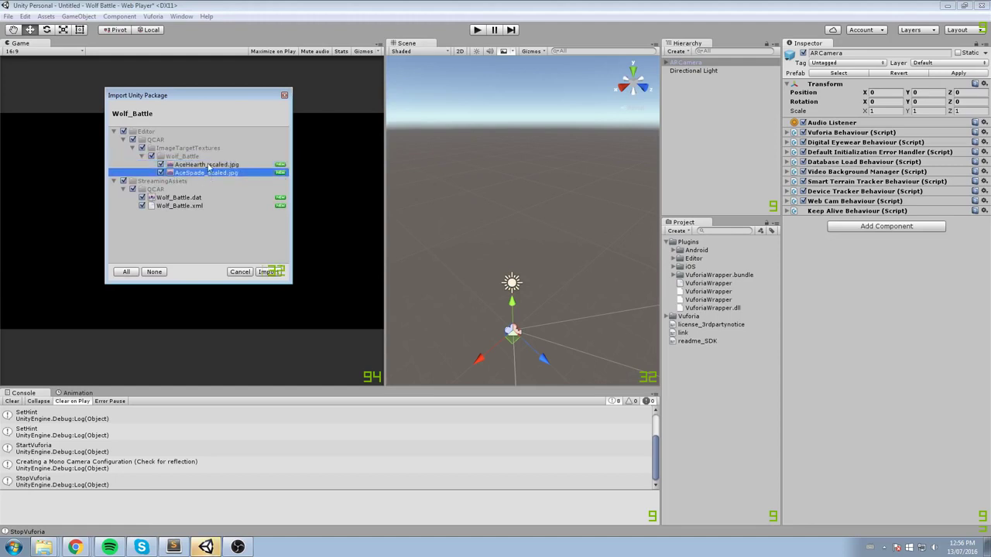
pyautogui.click(208, 164)
pyautogui.click(208, 173)
pyautogui.click(201, 165)
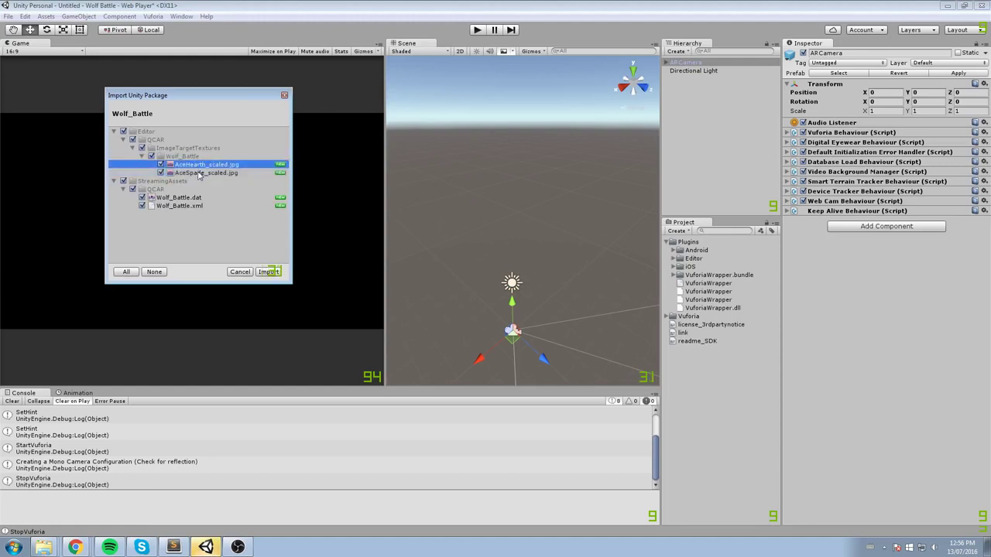
pyautogui.click(199, 174)
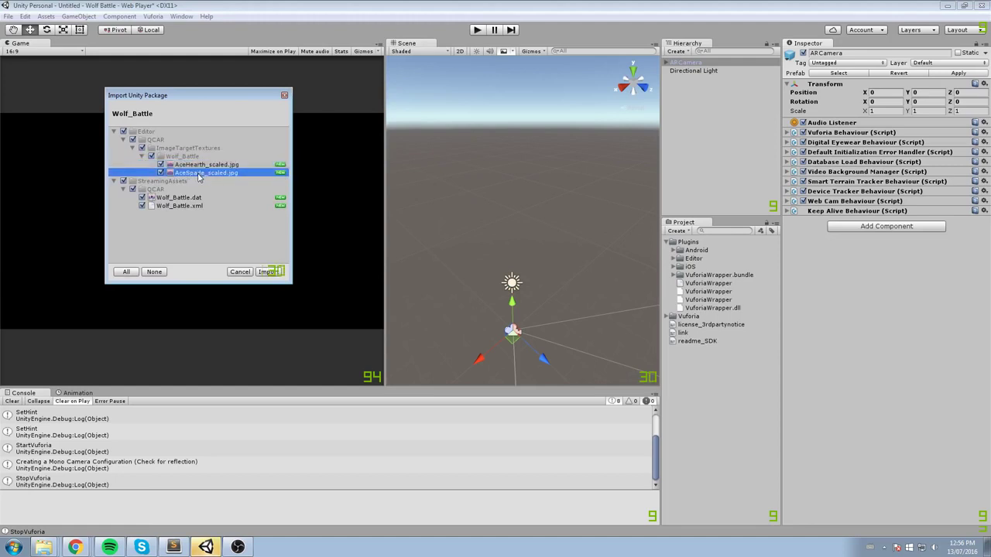
pyautogui.click(267, 272)
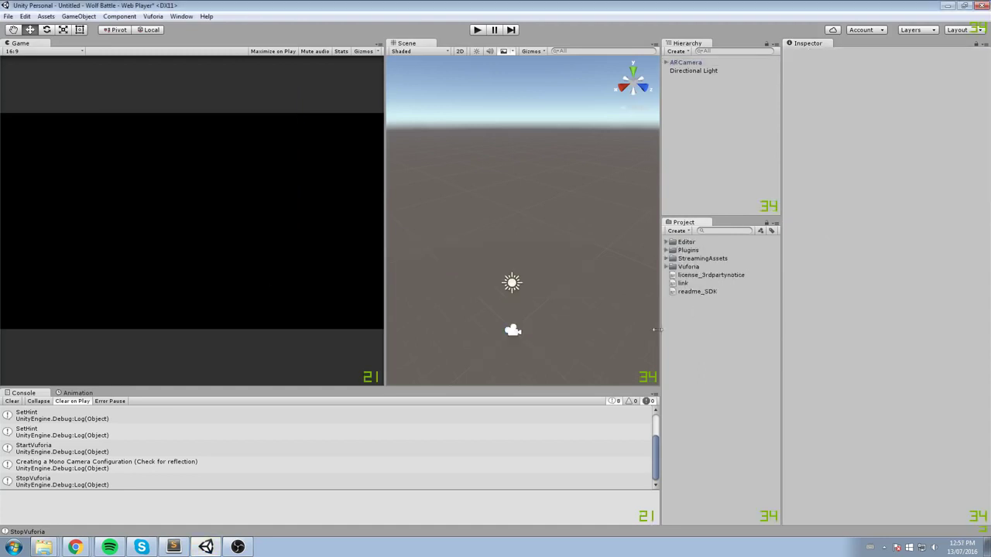
# Preview the AceHearth_scaled and AceSpade_scaled textures under Editor/QCAR/ImageTargetTextures/Wolf_Battle
pyautogui.click(689, 242)
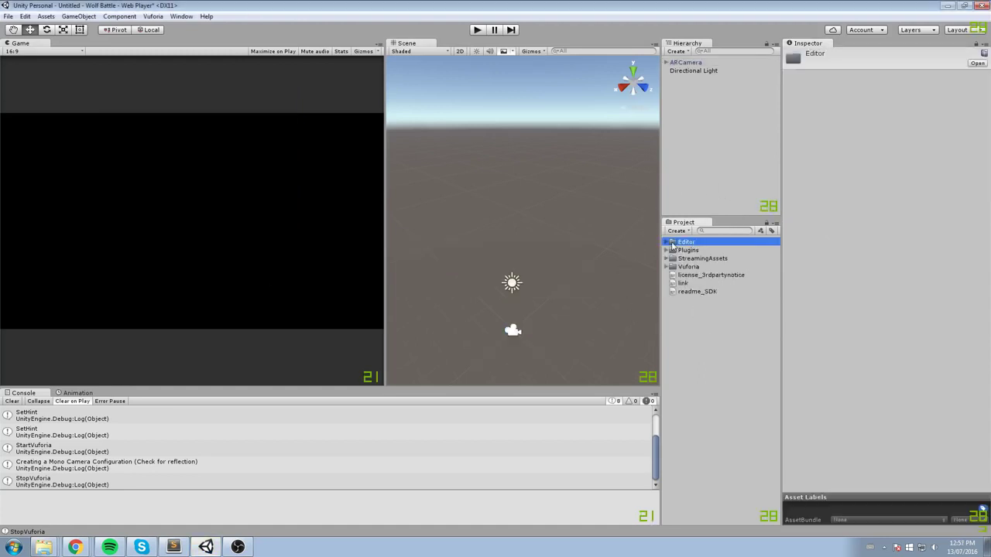
pyautogui.click(666, 242)
pyautogui.click(693, 250)
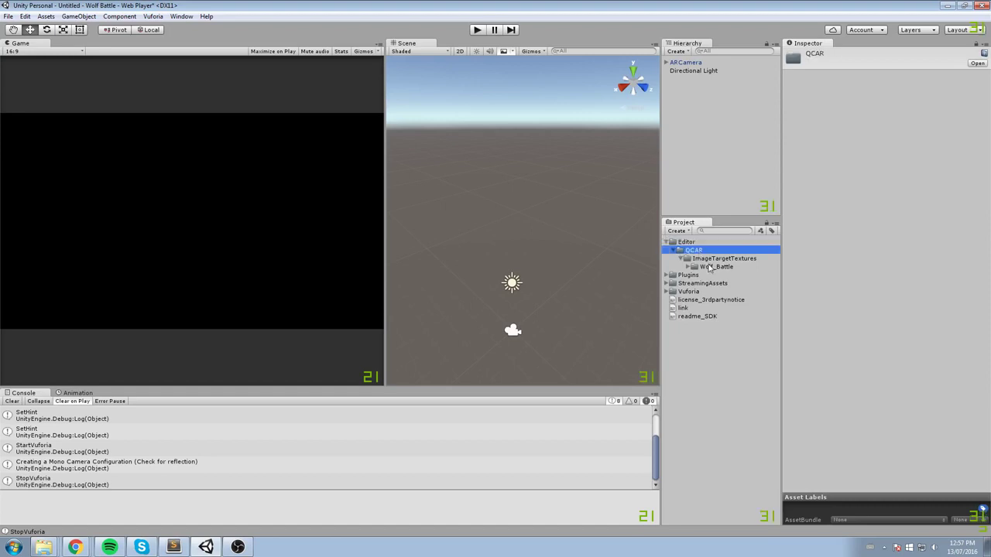
pyautogui.click(707, 260)
pyautogui.click(715, 267)
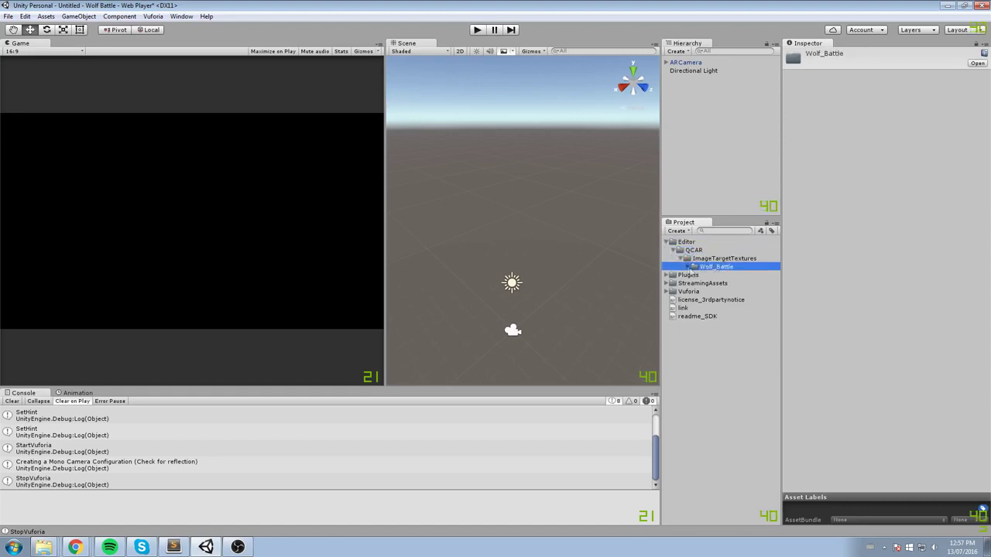
pyautogui.click(688, 266)
pyautogui.click(701, 275)
pyautogui.click(719, 285)
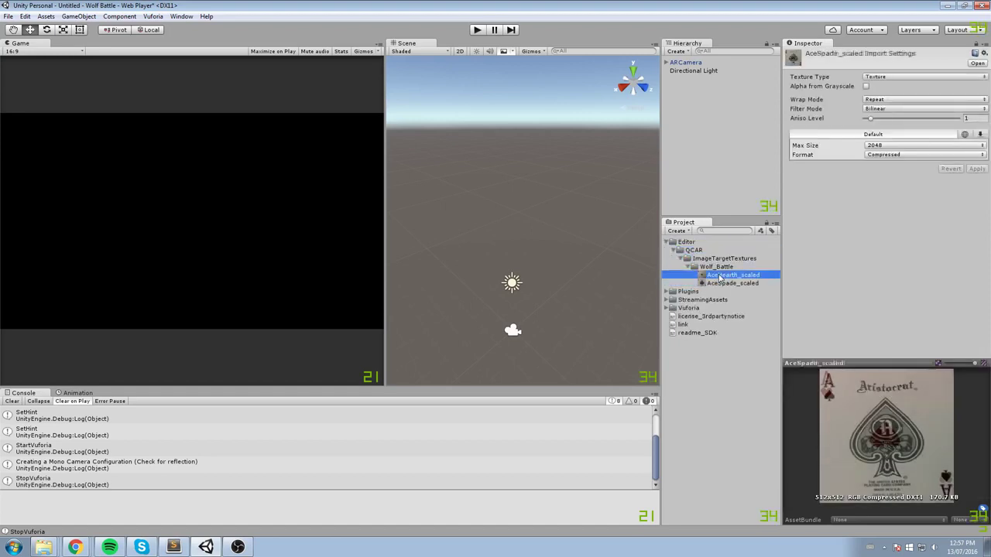
pyautogui.click(720, 275)
pyautogui.click(719, 283)
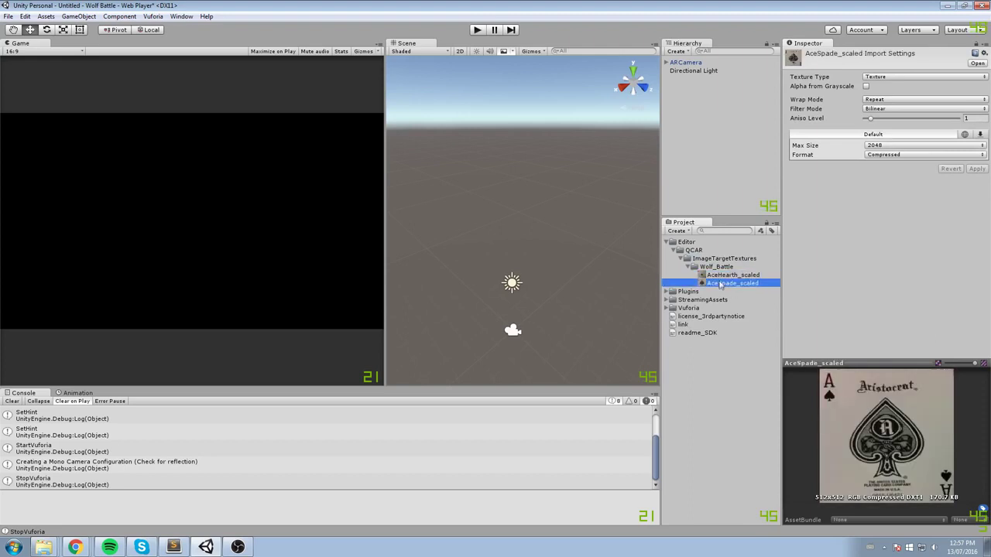
pyautogui.click(720, 275)
pyautogui.click(667, 243)
# Inspect the ARCamera, toggling its Video Background Manager settings, and pan around it
pyautogui.click(700, 63)
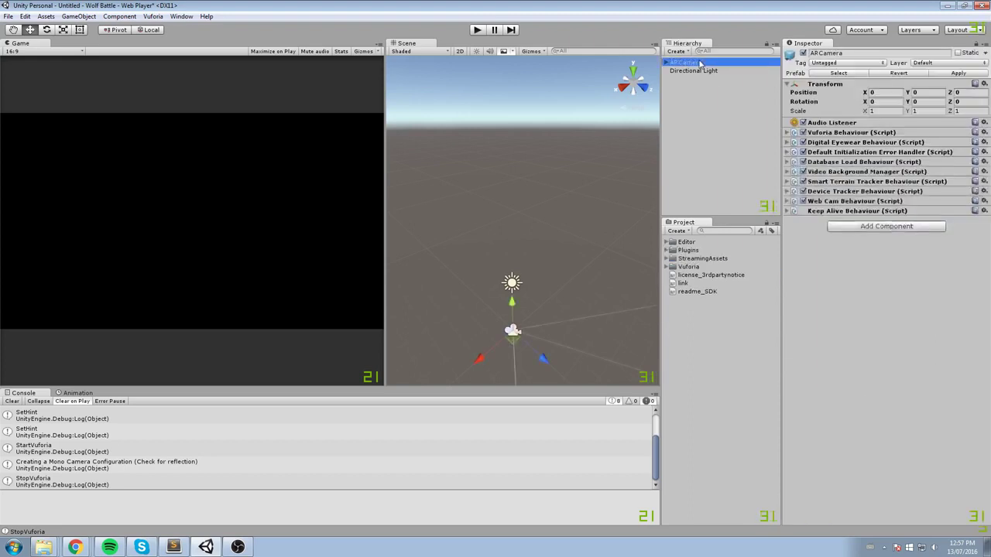
pyautogui.click(834, 171)
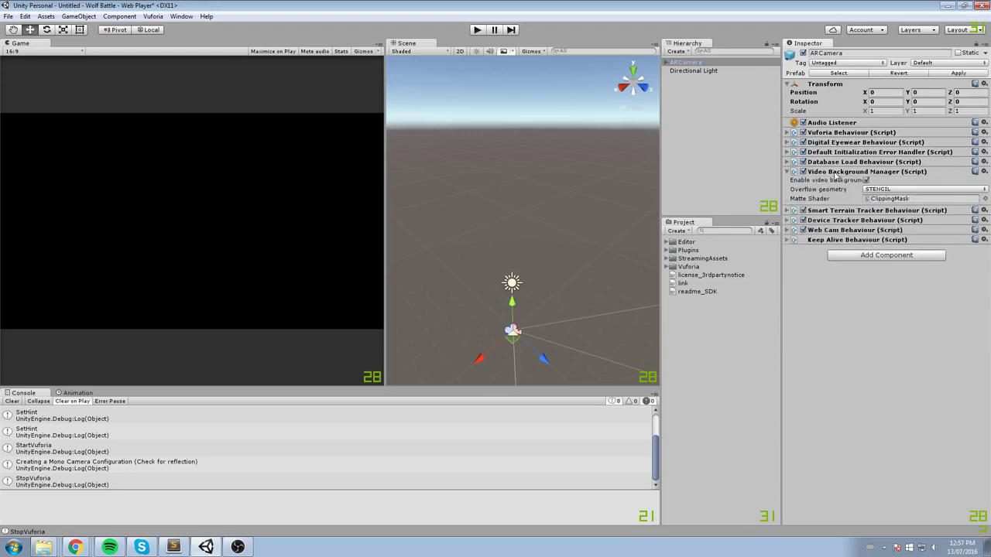
pyautogui.click(834, 172)
pyautogui.click(834, 172)
pyautogui.click(835, 172)
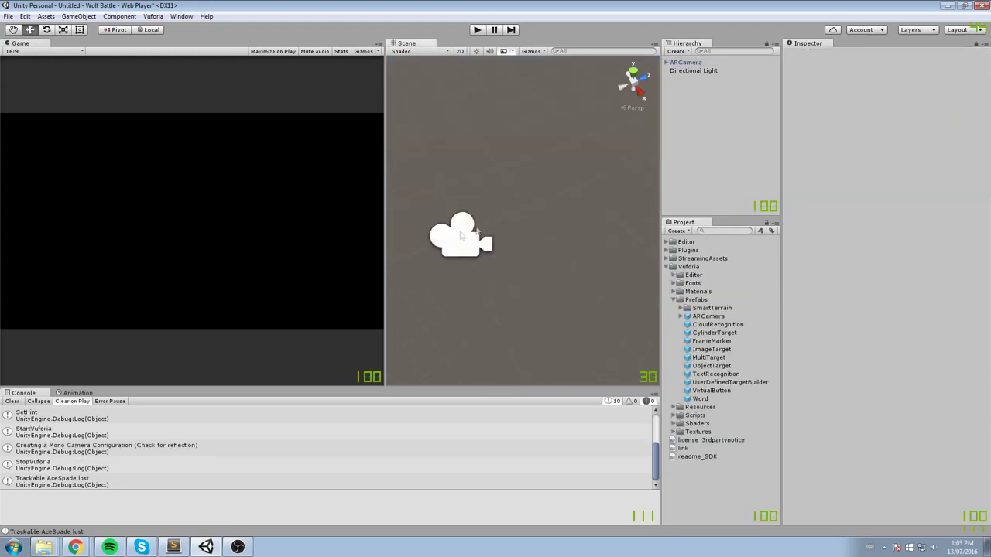
pyautogui.moveTo(460, 234); pyautogui.dragTo(508, 275, button='middle')
# Drag the ImageTarget prefab from Vuforia/Prefabs into the scene
pyautogui.click(685, 267)
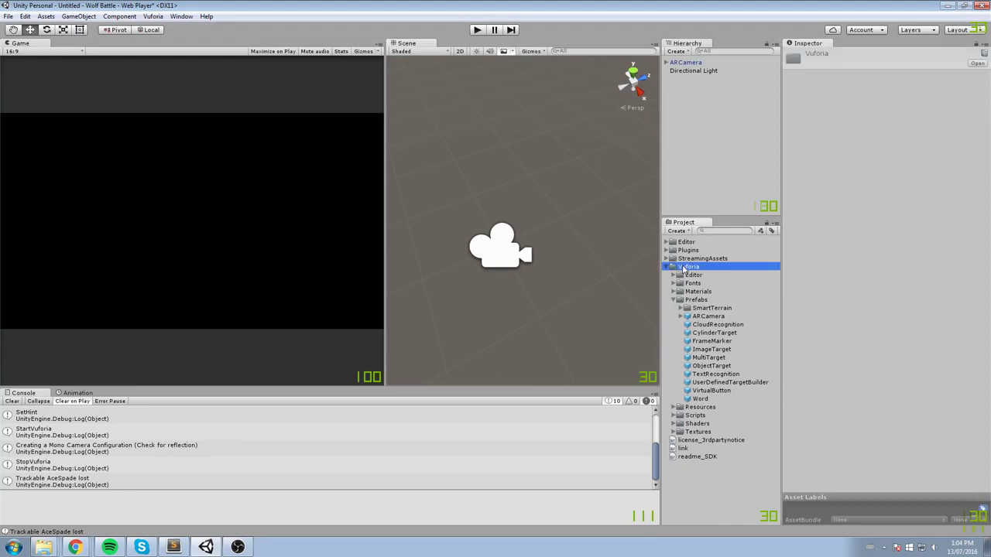
pyautogui.click(696, 299)
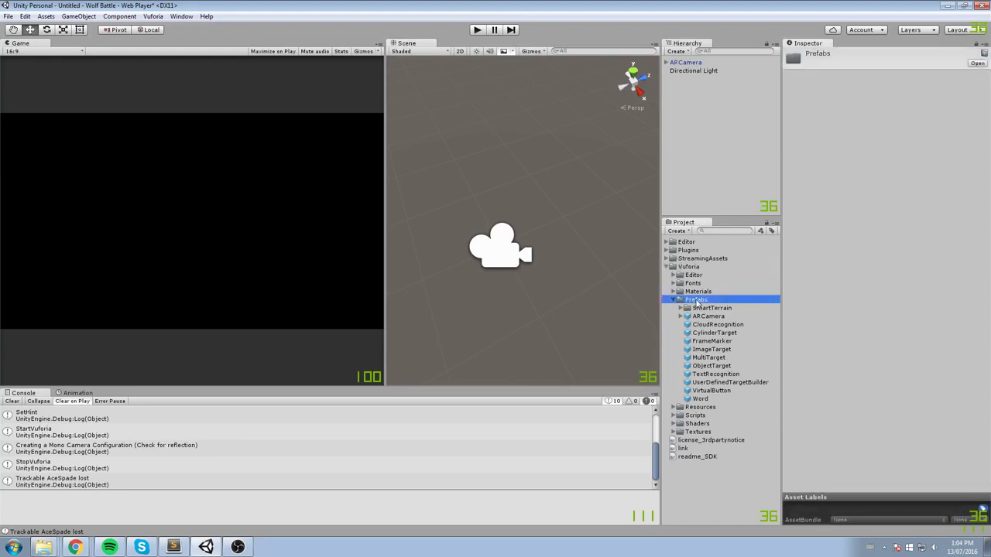
pyautogui.click(710, 350)
pyautogui.click(715, 374)
pyautogui.click(710, 350)
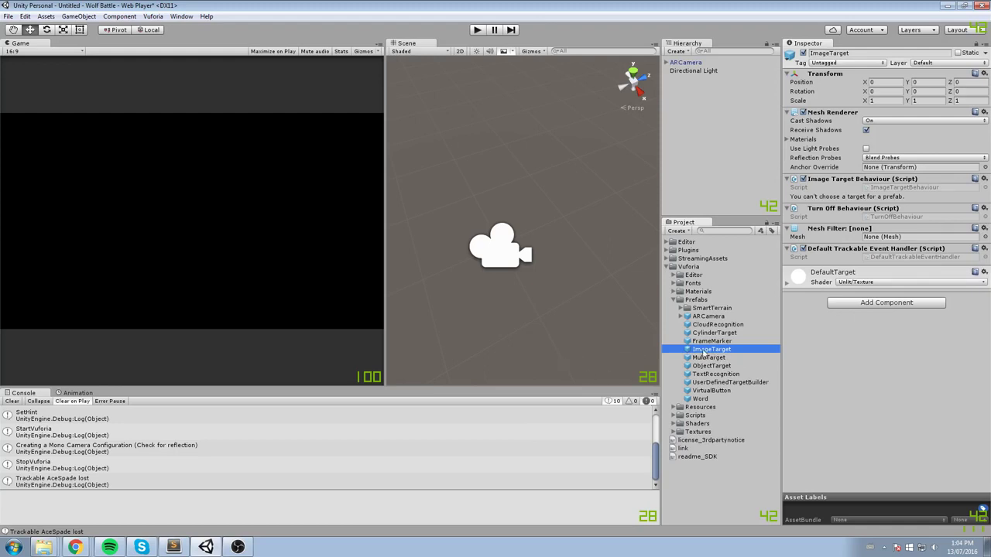
pyautogui.moveTo(705, 352); pyautogui.dragTo(711, 94)
# Move the ImageTarget forward along Z to about 1.81, away from the ARCamera
pyautogui.scroll(3, 431, 254)
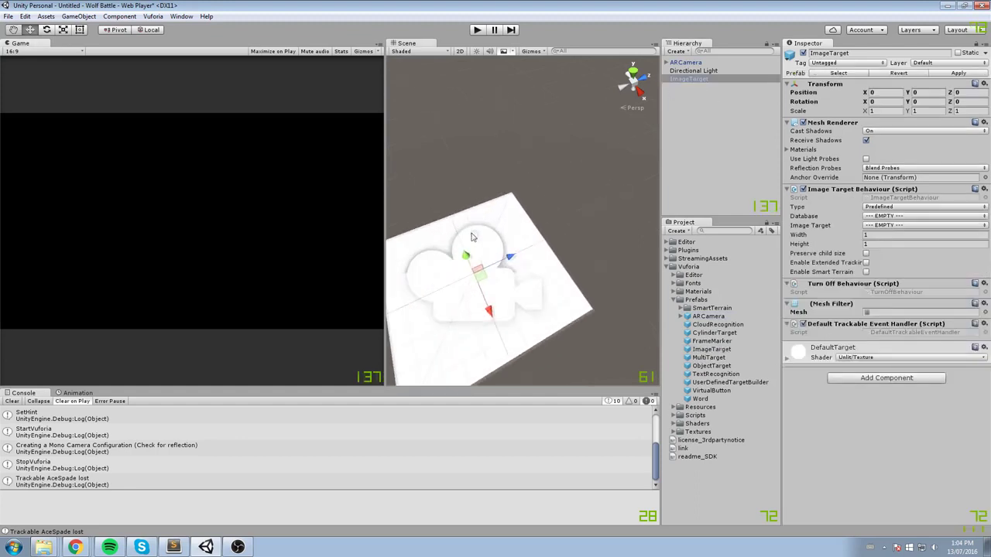
pyautogui.scroll(-4, 431, 254)
pyautogui.scroll(6, 431, 254)
pyautogui.scroll(-5, 564, 269)
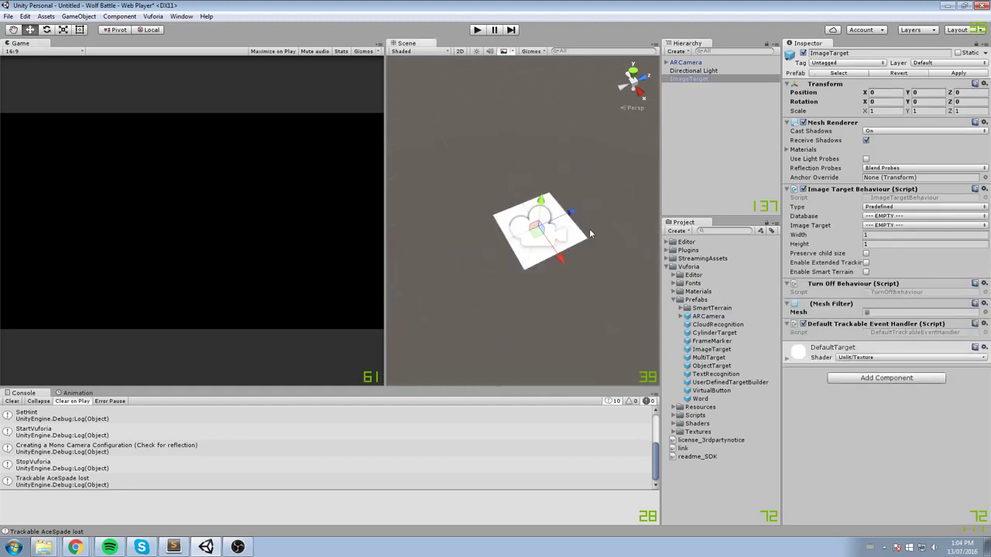
pyautogui.moveTo(565, 269)
pyautogui.mouseDown(button='middle')
pyautogui.moveTo(464, 270)
pyautogui.moveTo(573, 276)
pyautogui.mouseUp(button='middle')
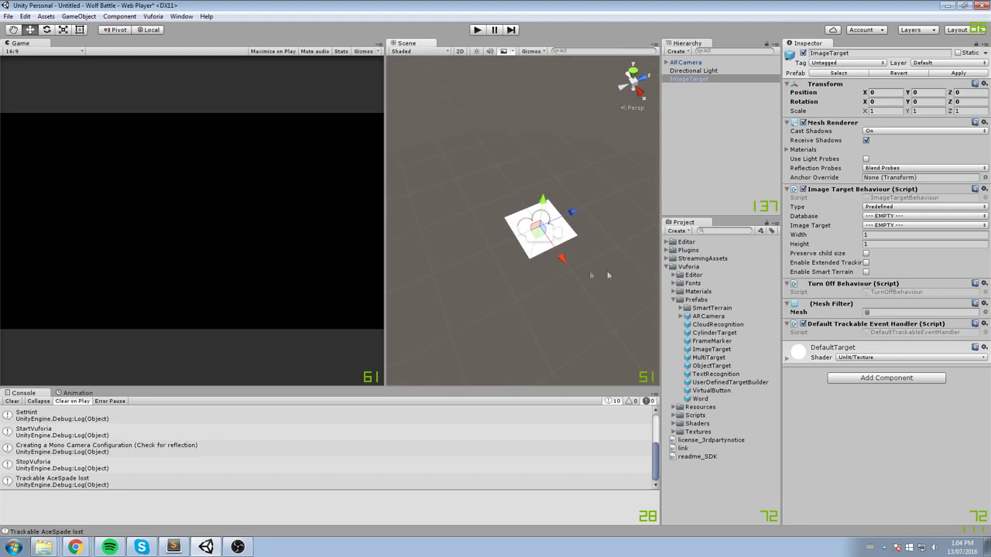
pyautogui.moveTo(571, 212); pyautogui.dragTo(607, 186)
pyautogui.scroll(3, 608, 186)
pyautogui.moveTo(608, 186); pyautogui.dragTo(551, 268, button='middle')
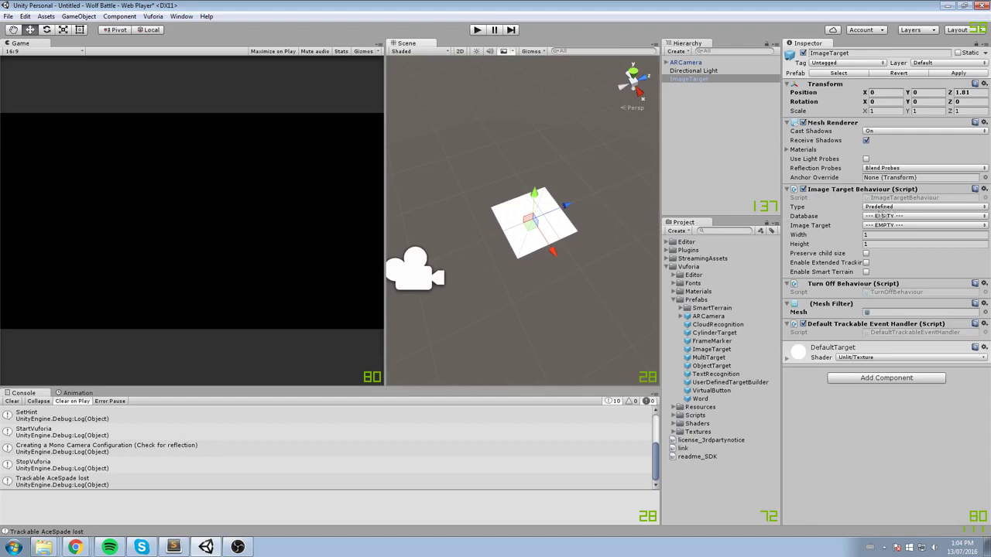
# Set the Image Target Behaviour to the Wolf_Battle database with the AceSpade image
pyautogui.click(890, 207)
pyautogui.click(890, 208)
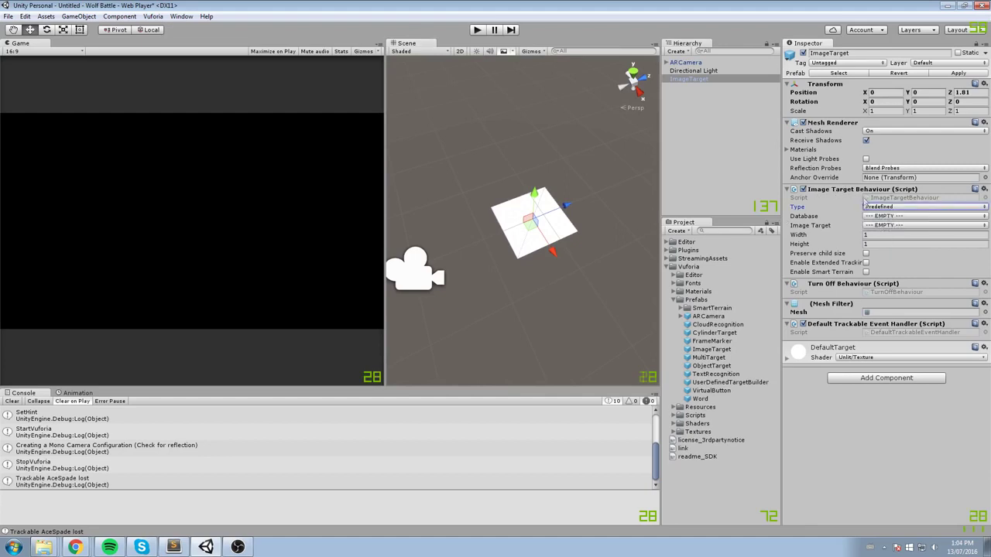
pyautogui.click(899, 217)
pyautogui.click(896, 238)
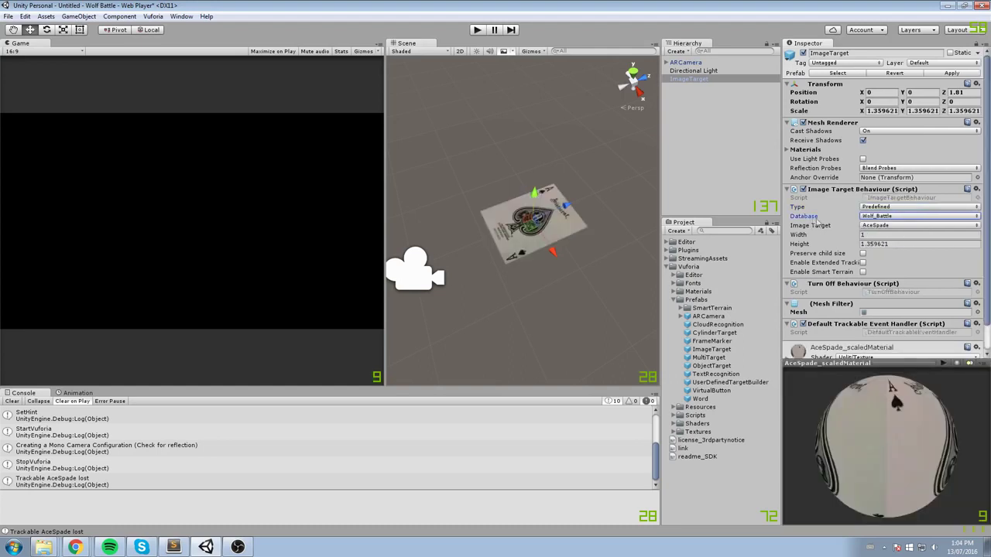
pyautogui.click(884, 226)
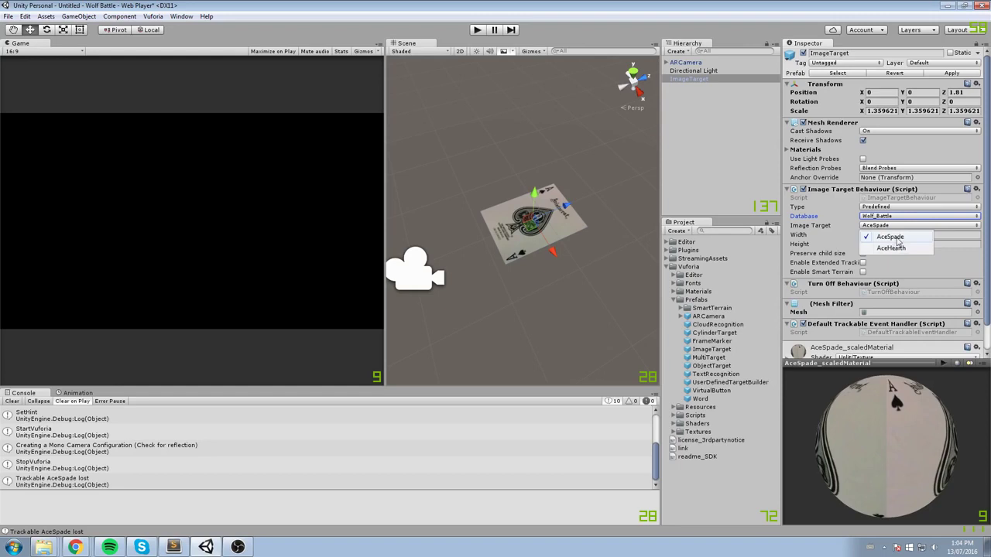
pyautogui.click(896, 237)
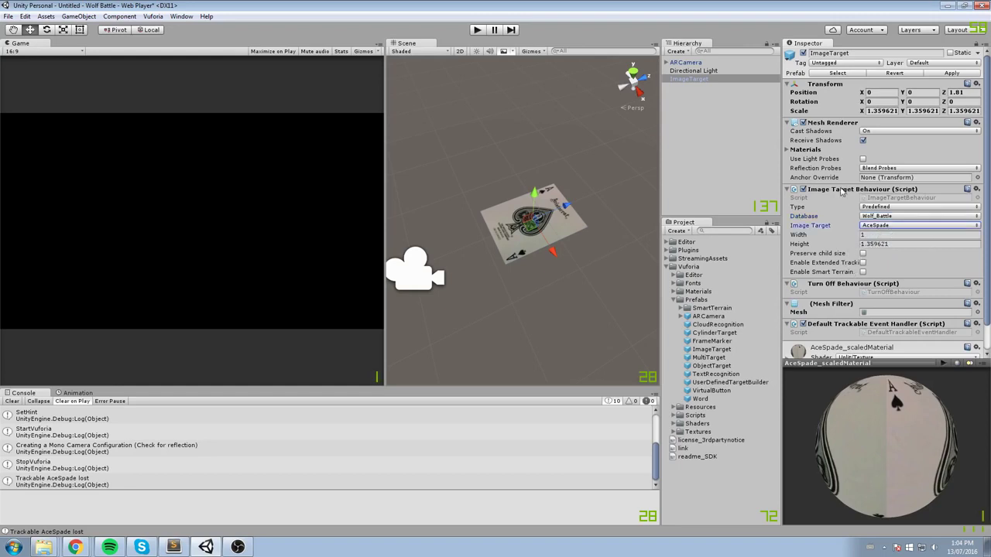
# Collapse the ImageTarget's components and start saving the scene
pyautogui.click(842, 189)
pyautogui.click(827, 126)
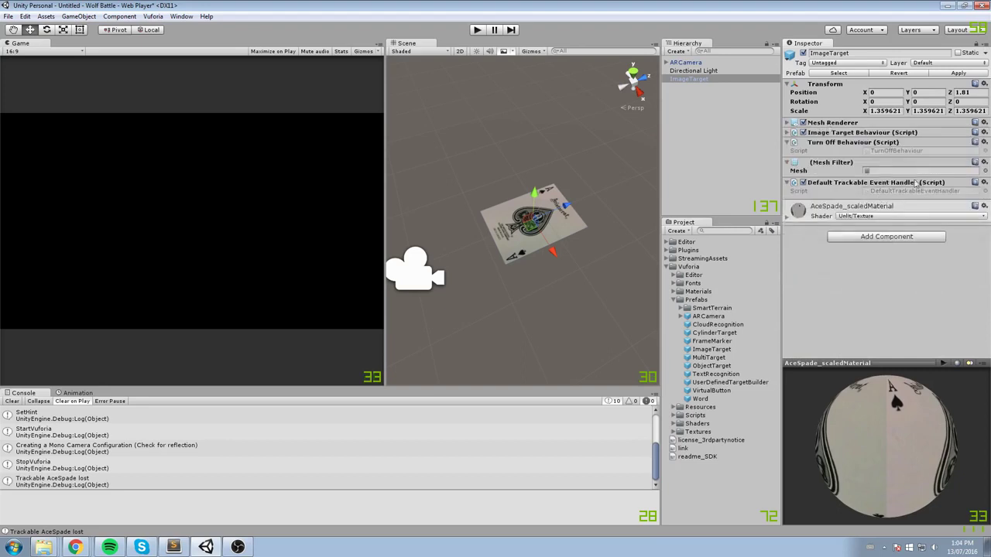
pyautogui.click(844, 144)
pyautogui.click(845, 152)
pyautogui.click(837, 162)
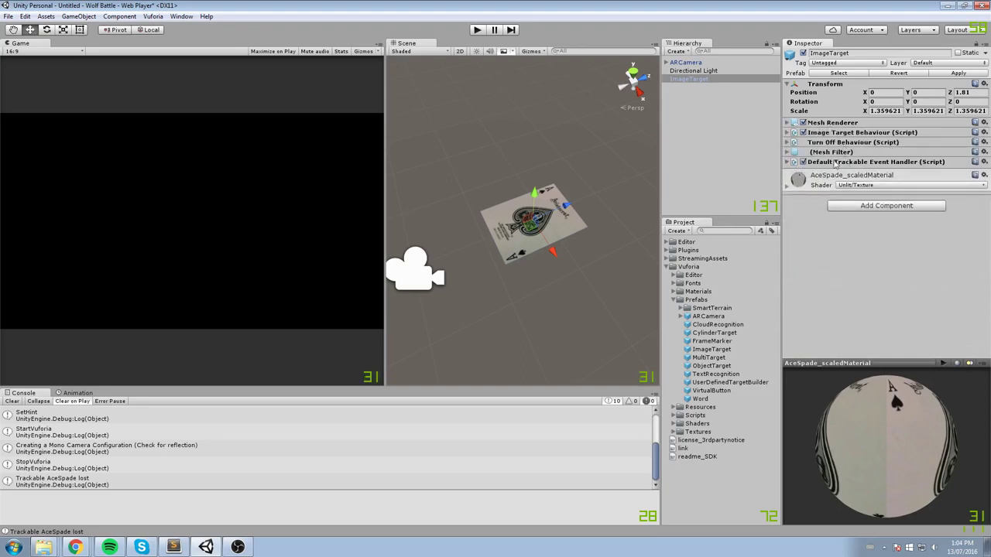
pyautogui.hotkey('ctrl', 's')
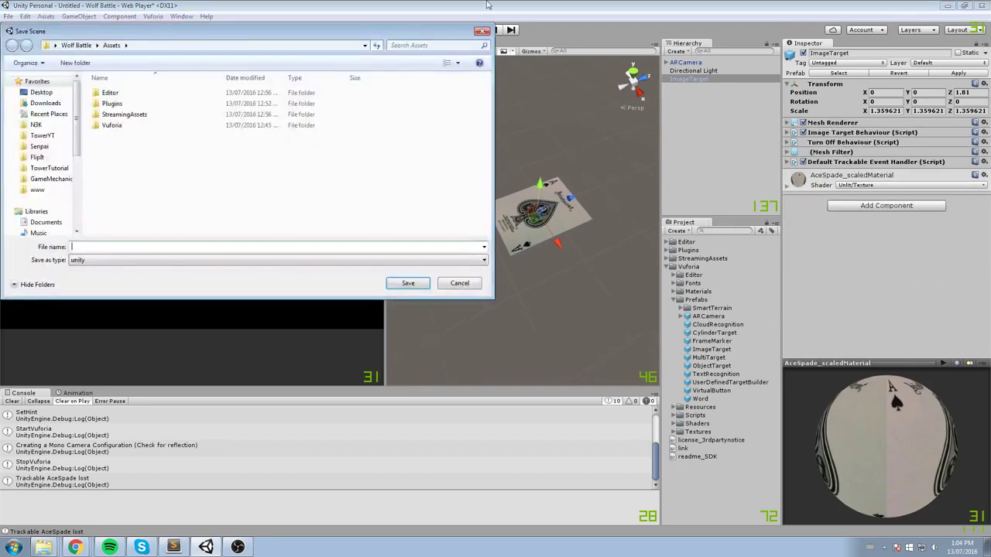
# Cancel Save Scene and drag a second ImageTarget prefab into the scene
pyautogui.click(480, 32)
pyautogui.moveTo(712, 350); pyautogui.dragTo(702, 93)
pyautogui.moveTo(411, 184); pyautogui.dragTo(488, 183, button='middle')
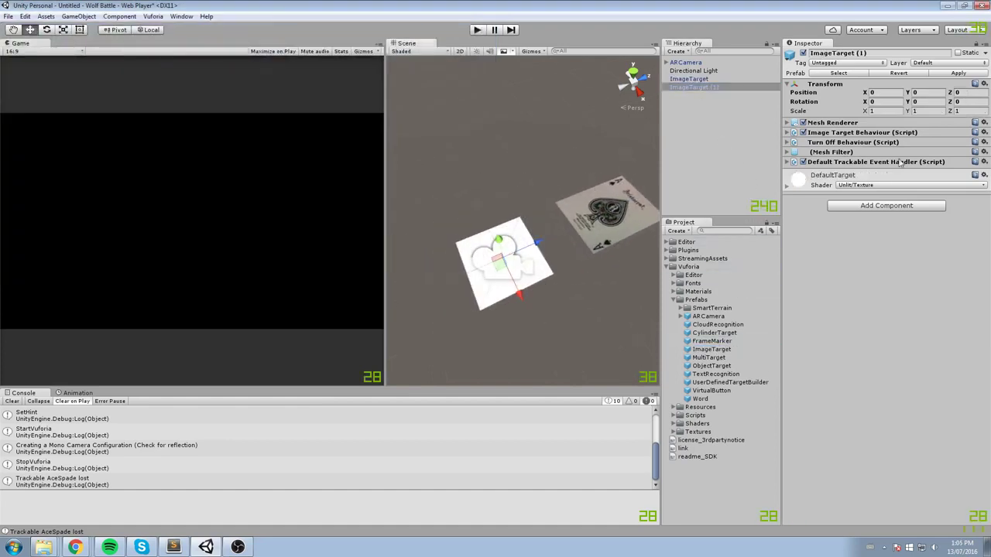
# Set the new target's Database to Wolf_Battle and Image Target to AceHearth
pyautogui.click(852, 133)
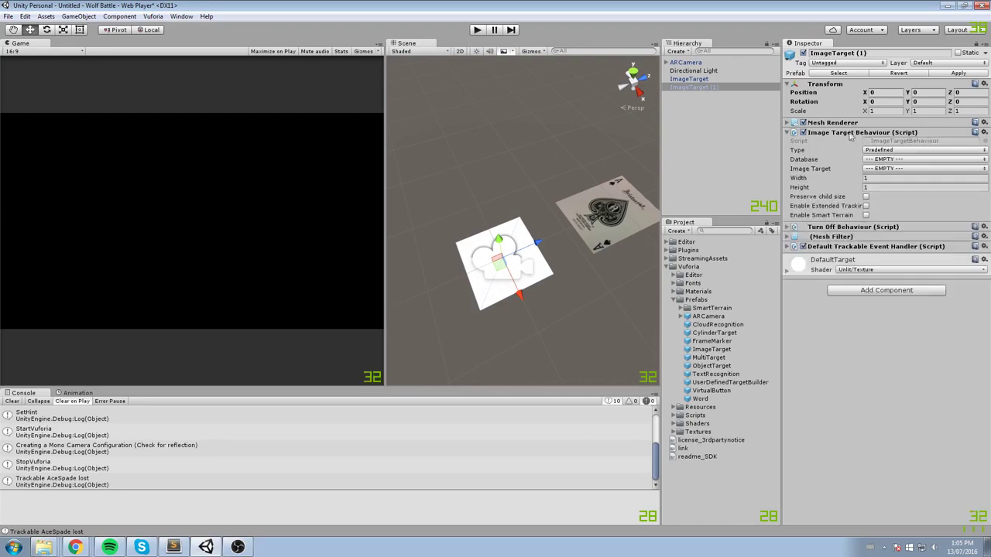
pyautogui.click(885, 159)
pyautogui.click(888, 178)
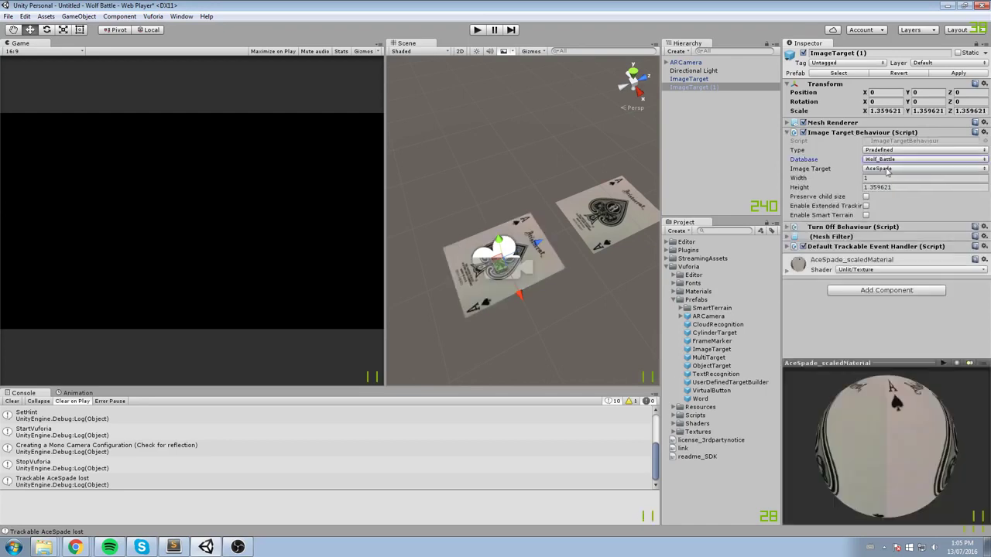
pyautogui.click(890, 169)
pyautogui.click(896, 191)
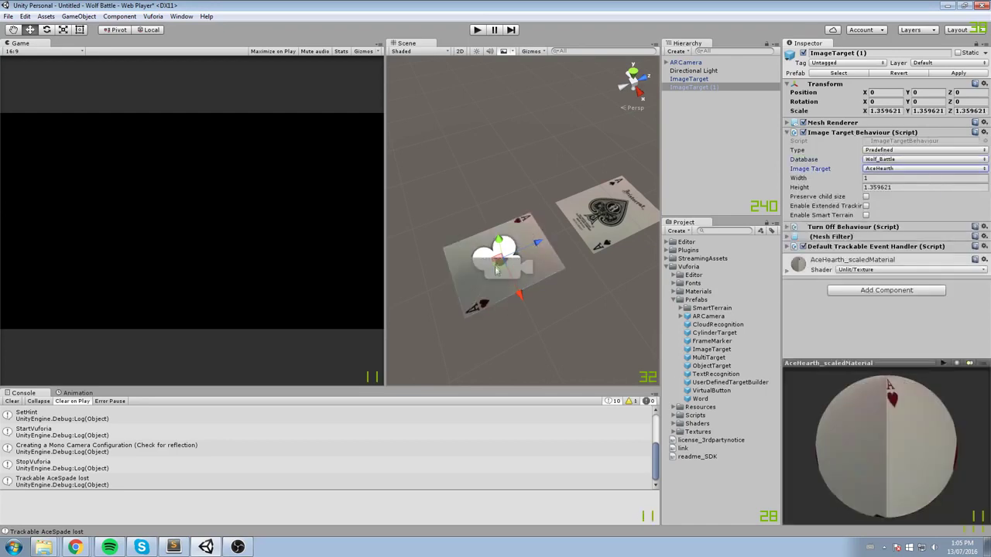
# Position the hearts card target beside the Ace of Spades card
pyautogui.moveTo(498, 270); pyautogui.dragTo(619, 325)
pyautogui.click(587, 249)
pyautogui.click(537, 209)
pyautogui.moveTo(536, 209); pyautogui.dragTo(508, 192)
pyautogui.hotkey('ctrl', 'z')
pyautogui.hotkey('ctrl', 'z')
pyautogui.hotkey('ctrl', 'z')
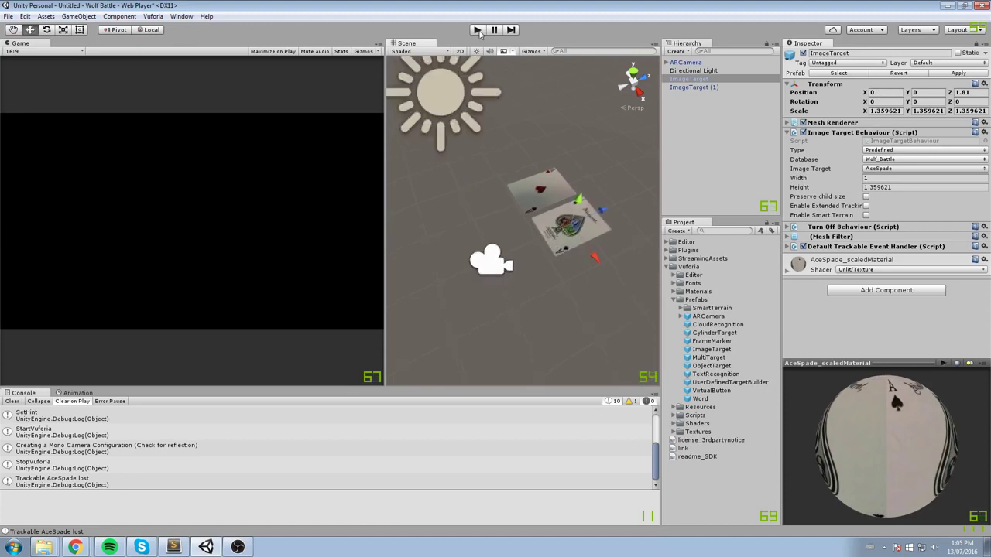
# Run the scene and select the spade and hearts card targets in the Hierarchy
pyautogui.click(478, 30)
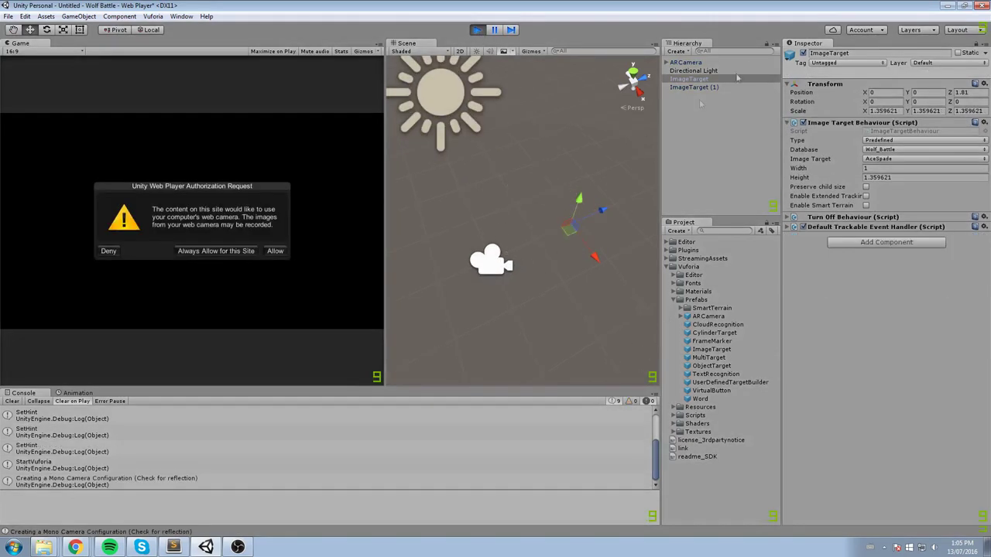
pyautogui.click(706, 79)
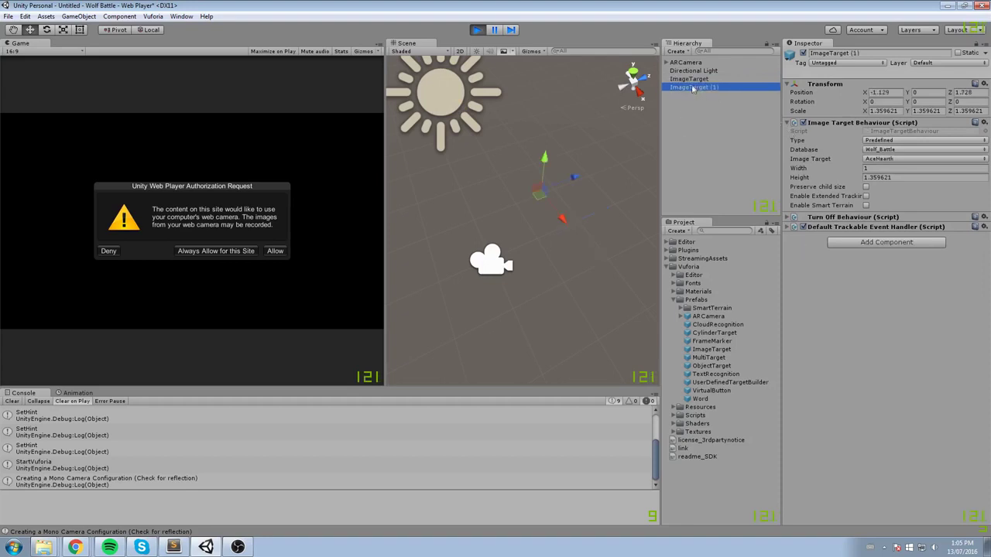
pyautogui.click(697, 87)
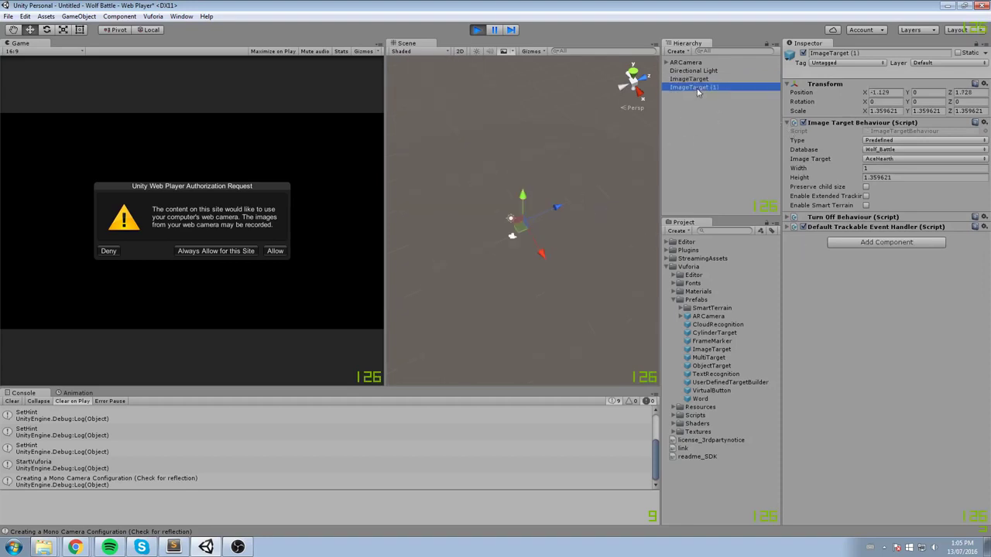
pyautogui.click(694, 79)
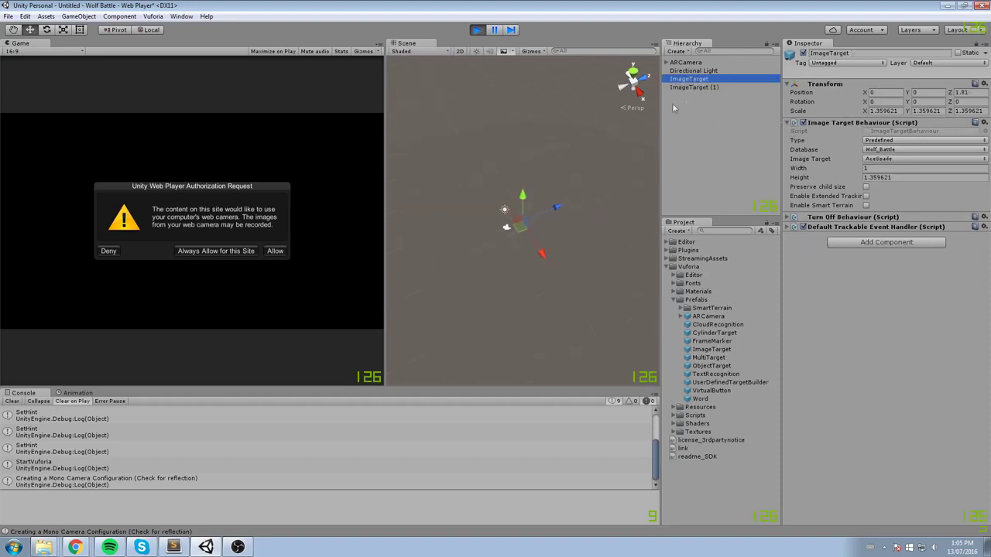
# Exit Play mode and bring the card targets up close in the view
pyautogui.click(480, 30)
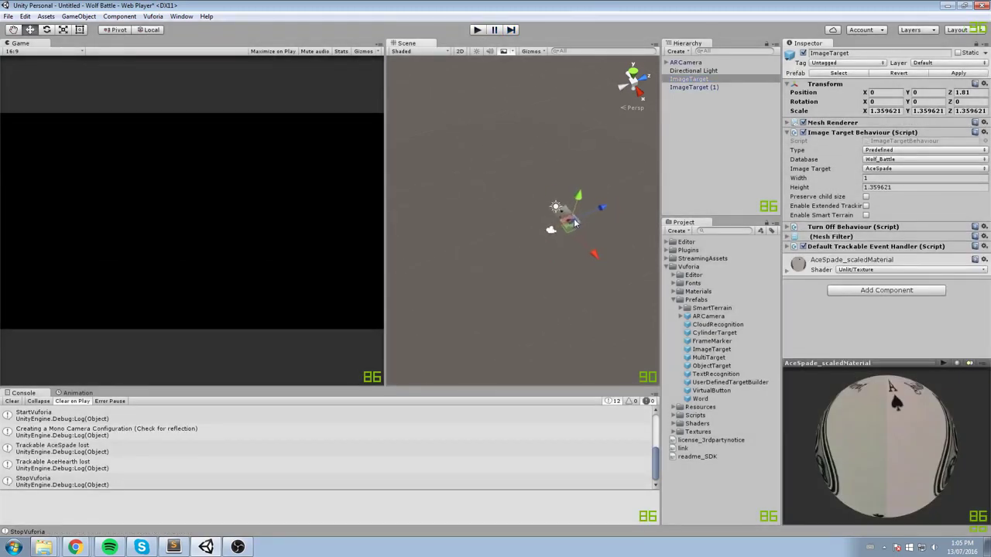
pyautogui.moveTo(575, 223); pyautogui.dragTo(658, 163, button='middle')
pyautogui.scroll(5, 519, 216)
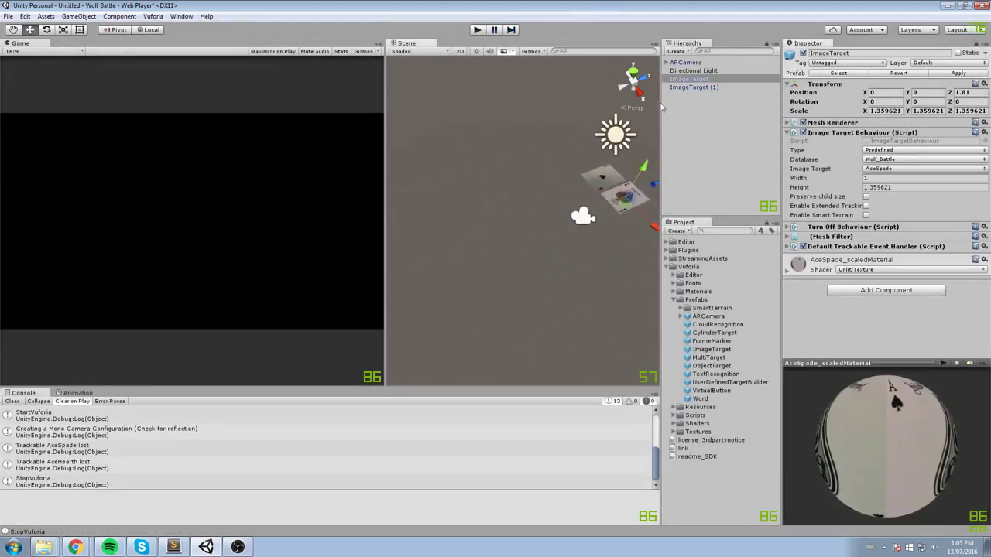
pyautogui.scroll(-2, 533, 191)
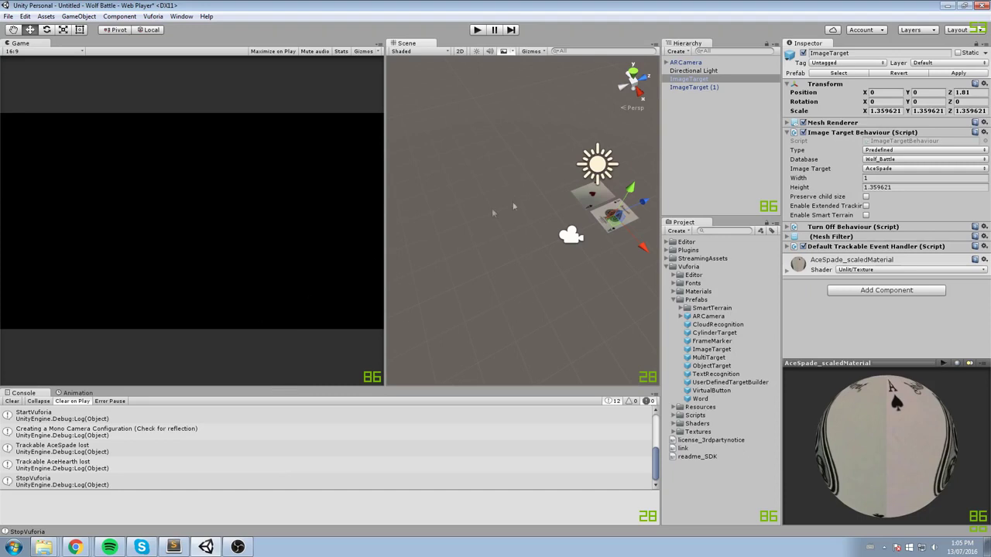
# Have ARCamera load and activate the Wolf_Battle database, then start a test run
pyautogui.moveTo(513, 207); pyautogui.dragTo(406, 222, button='middle')
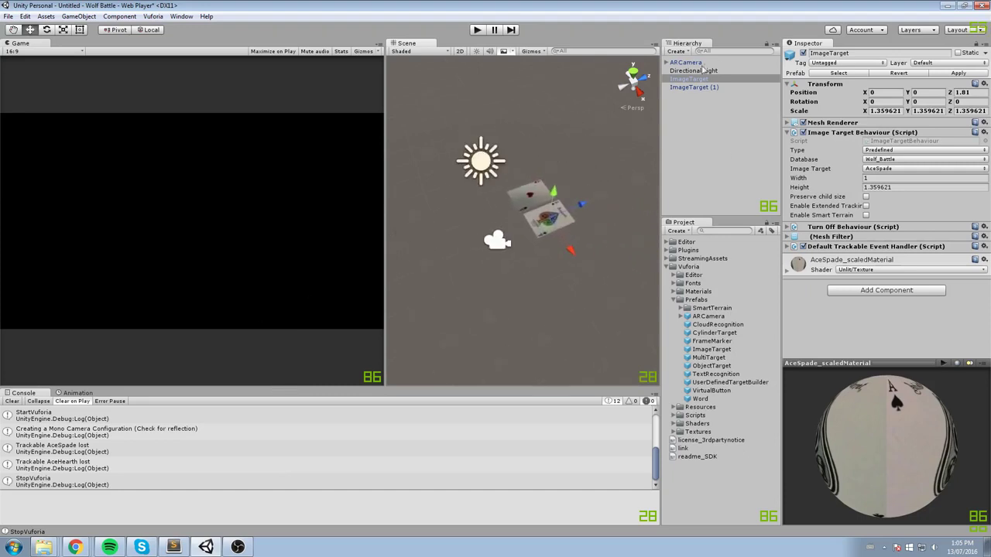
pyautogui.click(699, 64)
pyautogui.scroll(2, 562, 230)
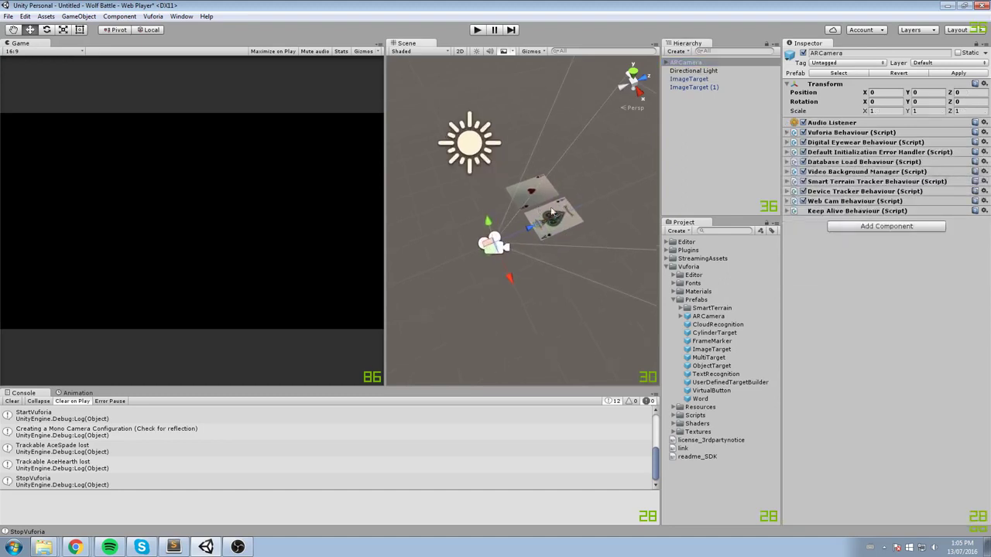
pyautogui.click(851, 164)
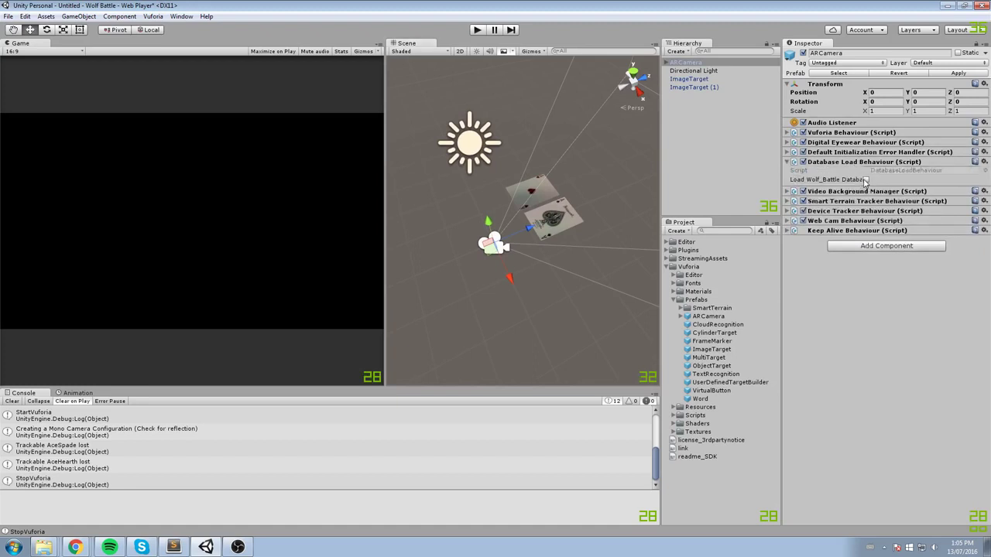
pyautogui.click(865, 180)
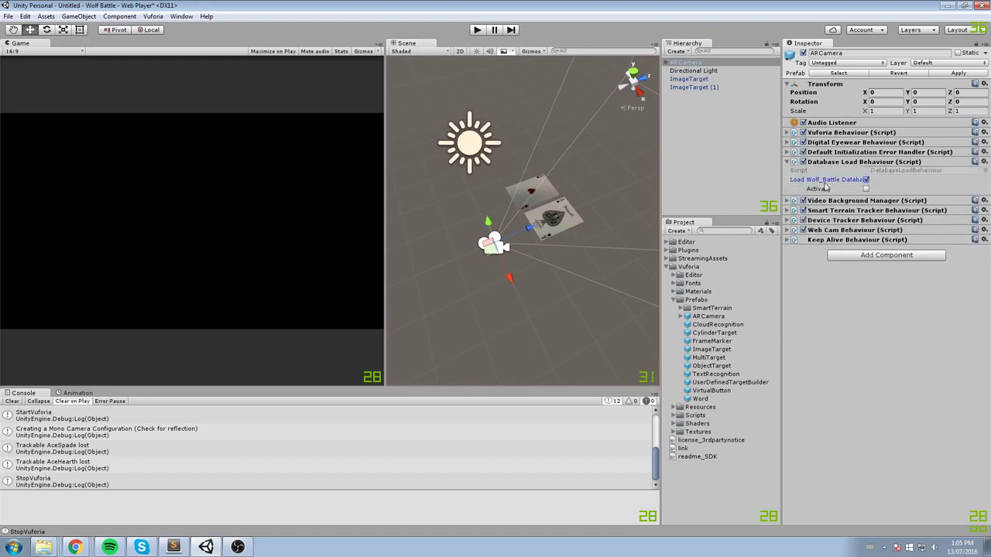
pyautogui.click(477, 31)
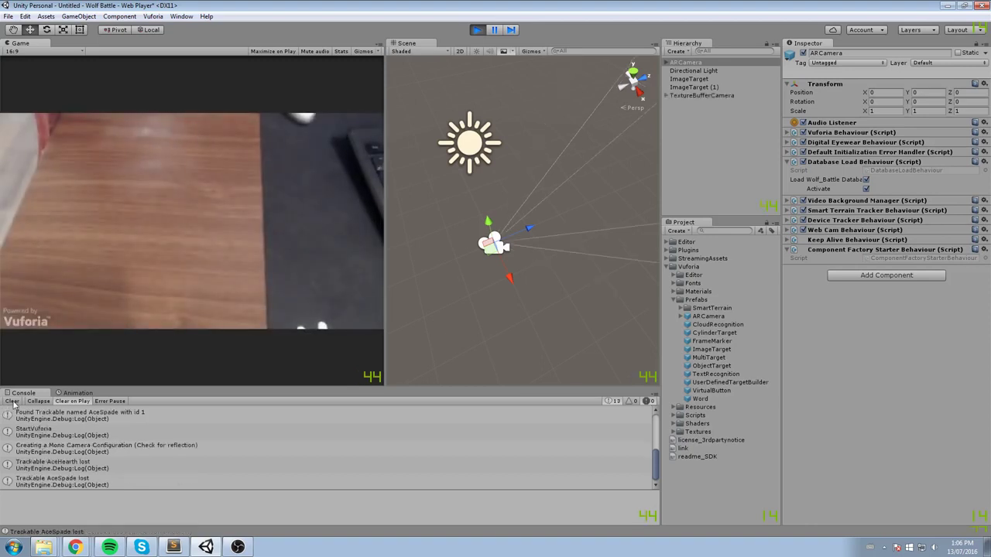
# Enlarge the Console and inspect the AceHearth and AceSpade trackable lost messages
pyautogui.click(63, 465)
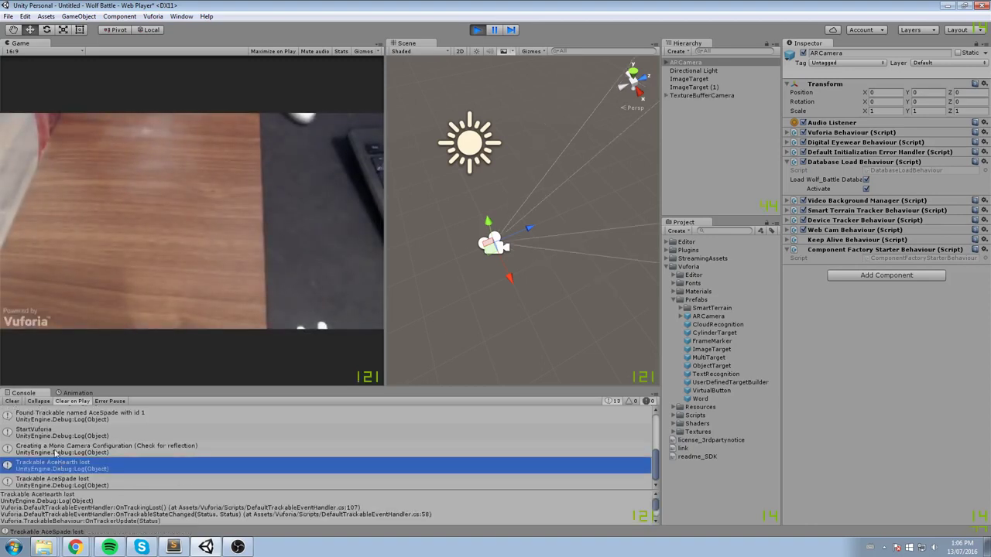
pyautogui.moveTo(127, 386); pyautogui.dragTo(124, 356)
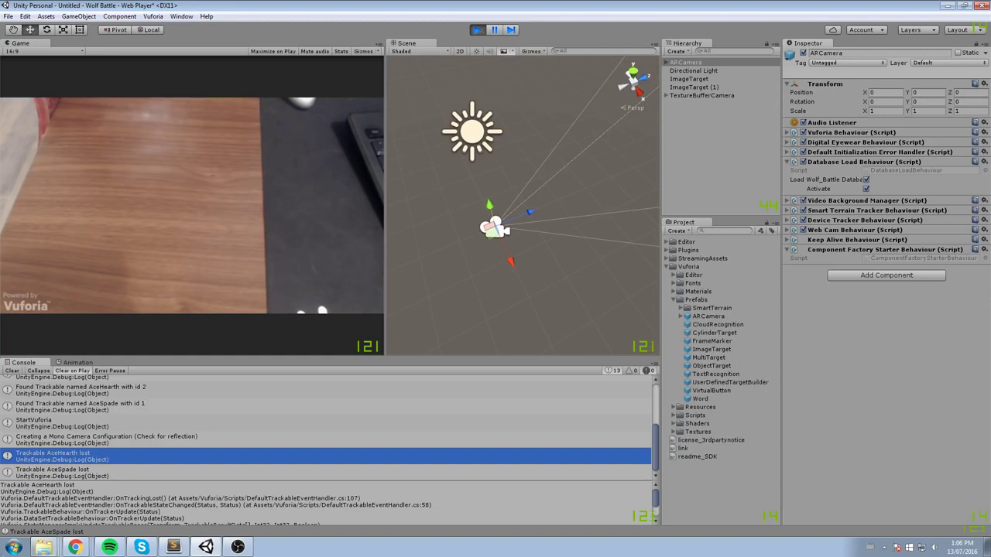
pyautogui.click(111, 473)
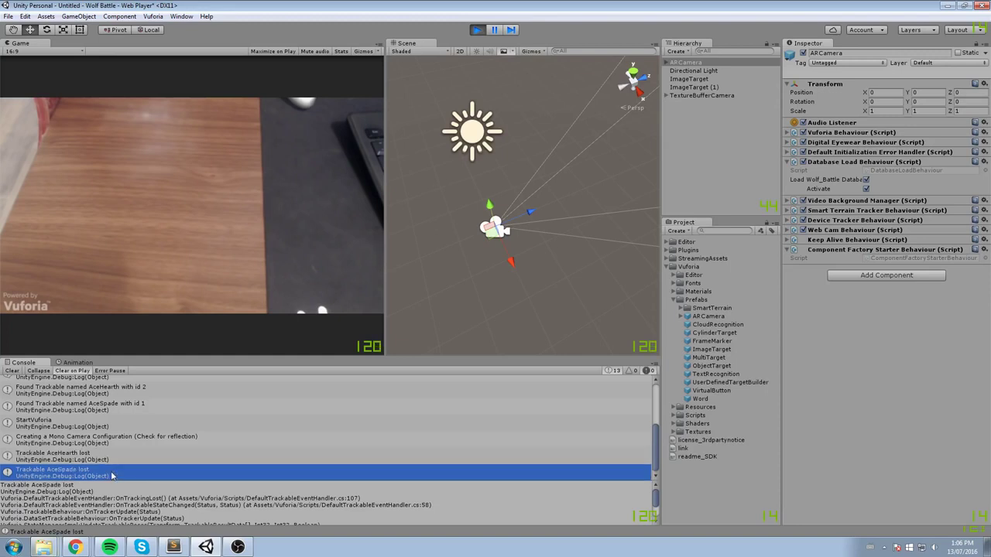
pyautogui.click(74, 521)
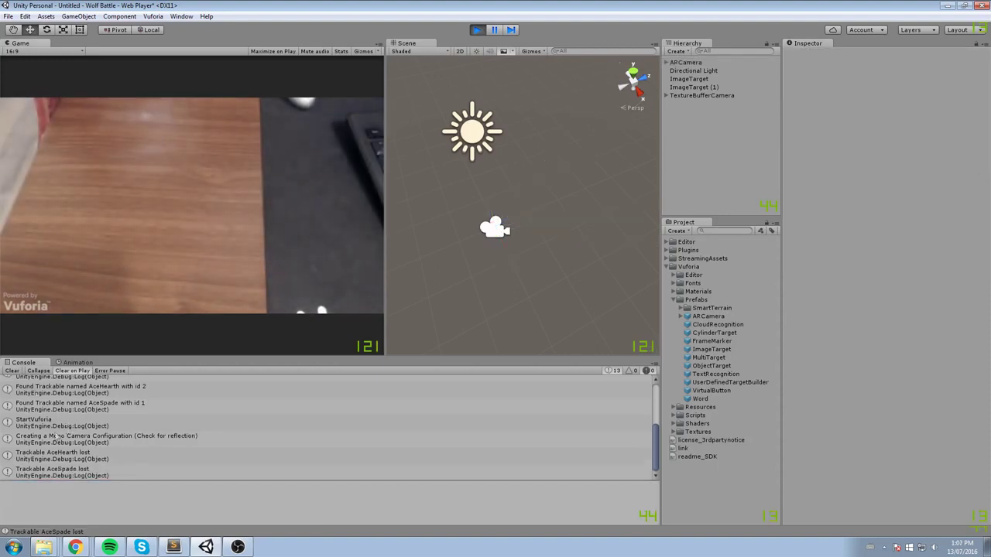
# Clear the Console, test both cards on the webcam, then stop Play mode
pyautogui.click(11, 371)
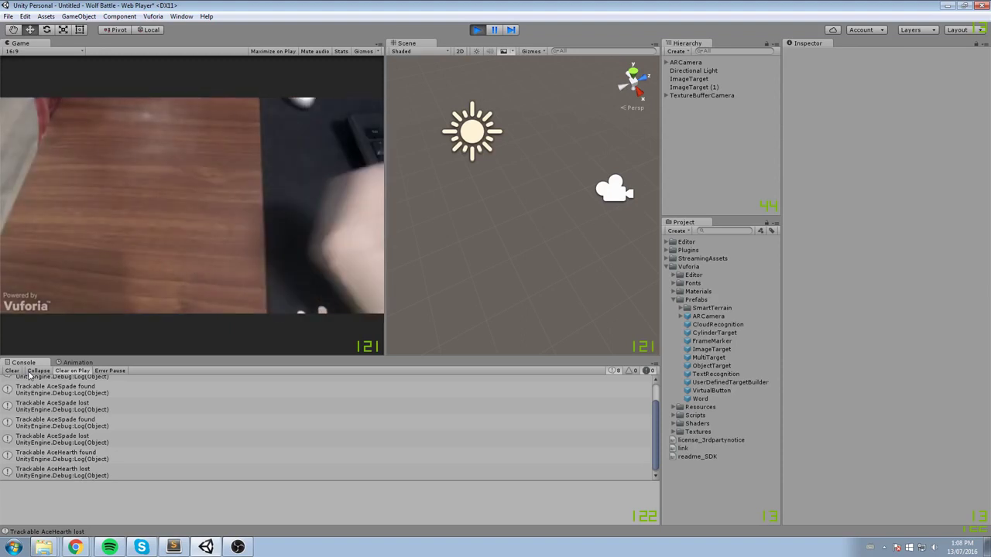
pyautogui.click(476, 30)
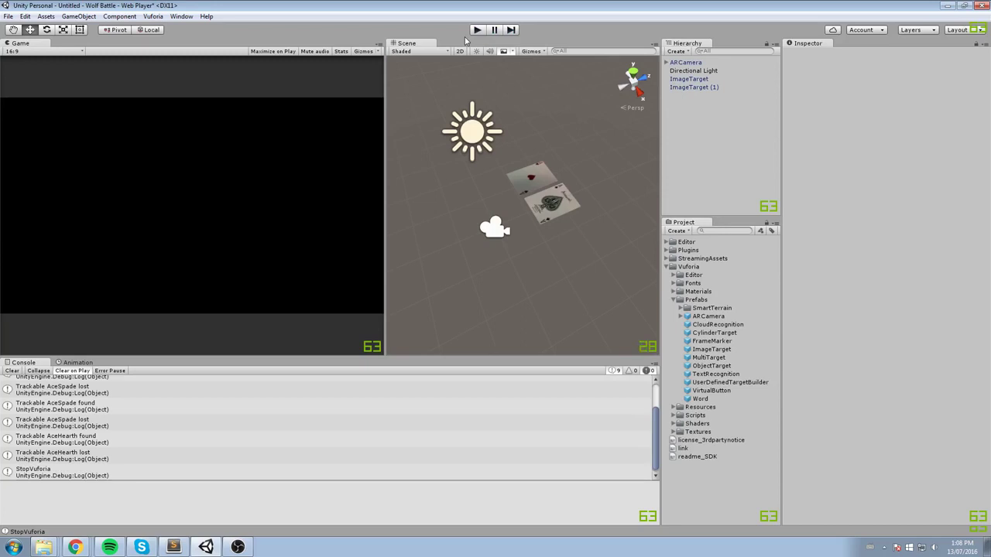
# Frame the card targets and rename them Wolf1 and Wolf2 in the Hierarchy
pyautogui.doubleClick(708, 79)
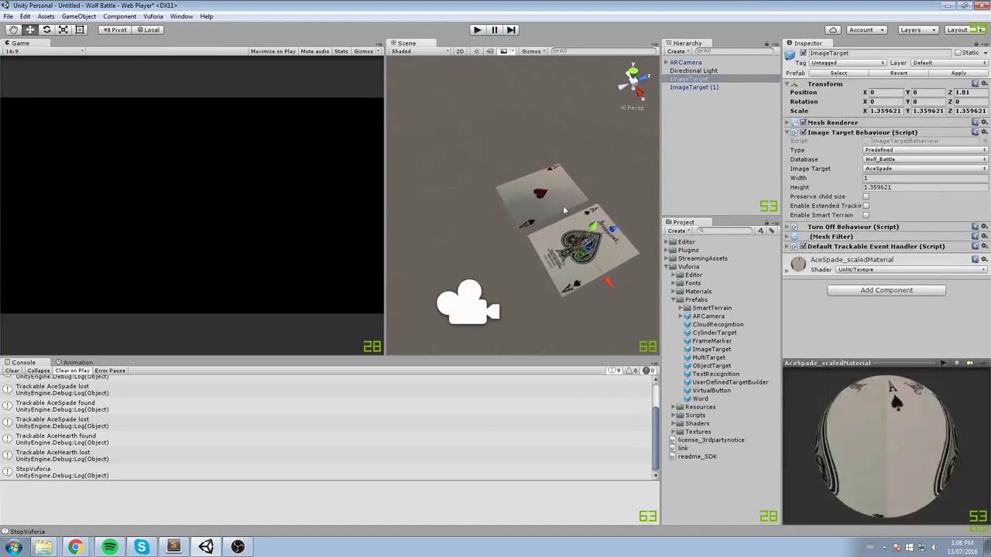
pyautogui.scroll(5, 523, 263)
pyautogui.scroll(-3, 523, 264)
pyautogui.moveTo(523, 263); pyautogui.dragTo(570, 224, button='right')
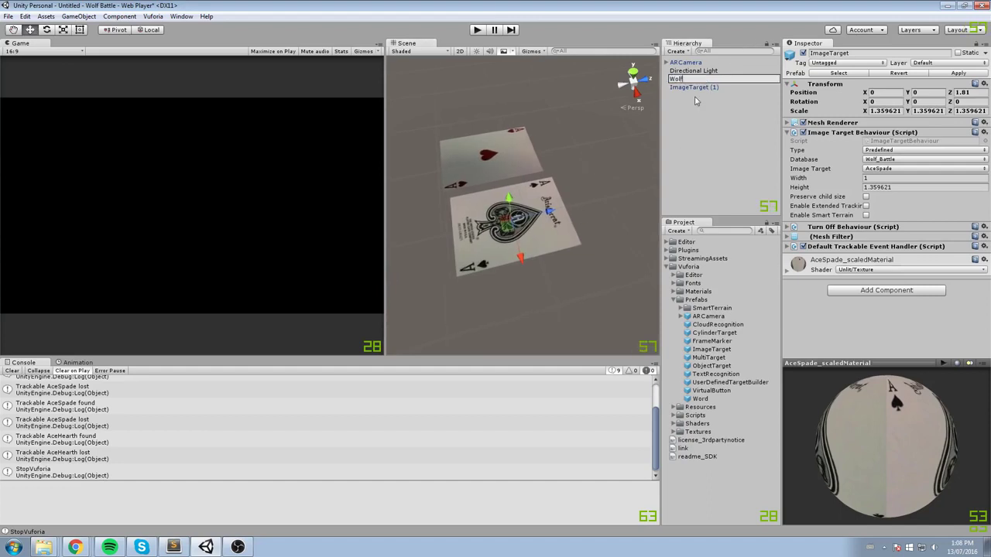
pyautogui.click(710, 87)
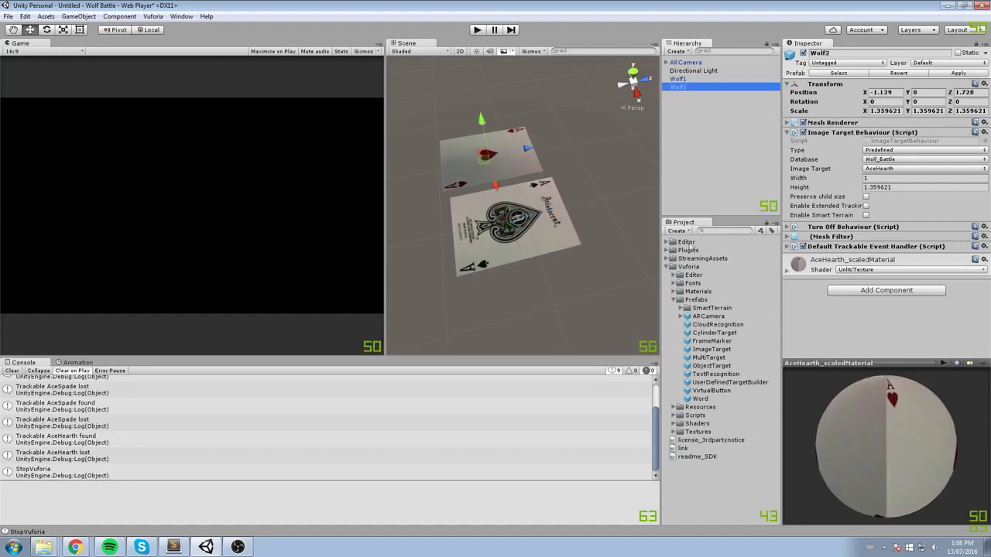
pyautogui.click(667, 267)
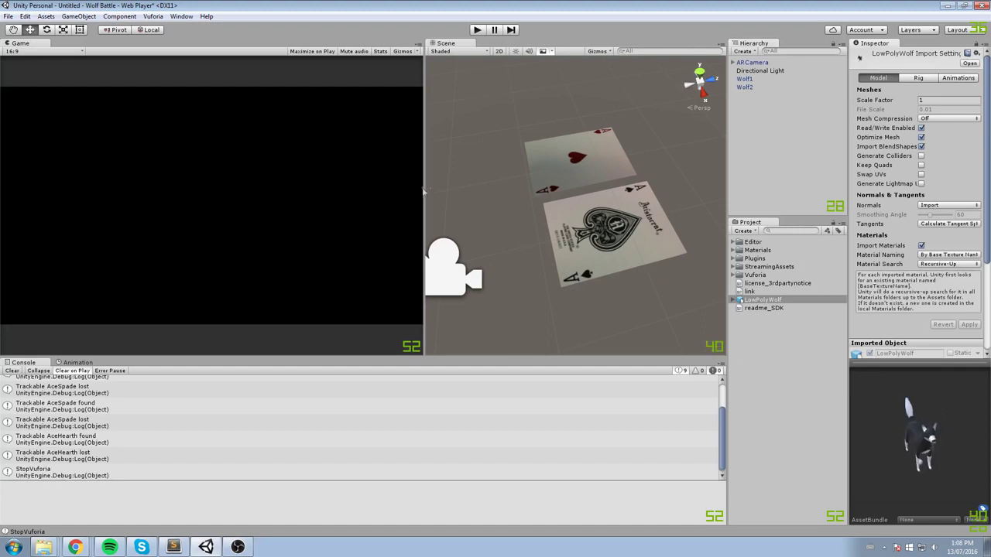
# Attach the LowPolyWolf model to Wolf1 and frame it in the view
pyautogui.scroll(5, 537, 215)
pyautogui.scroll(-6, 622, 269)
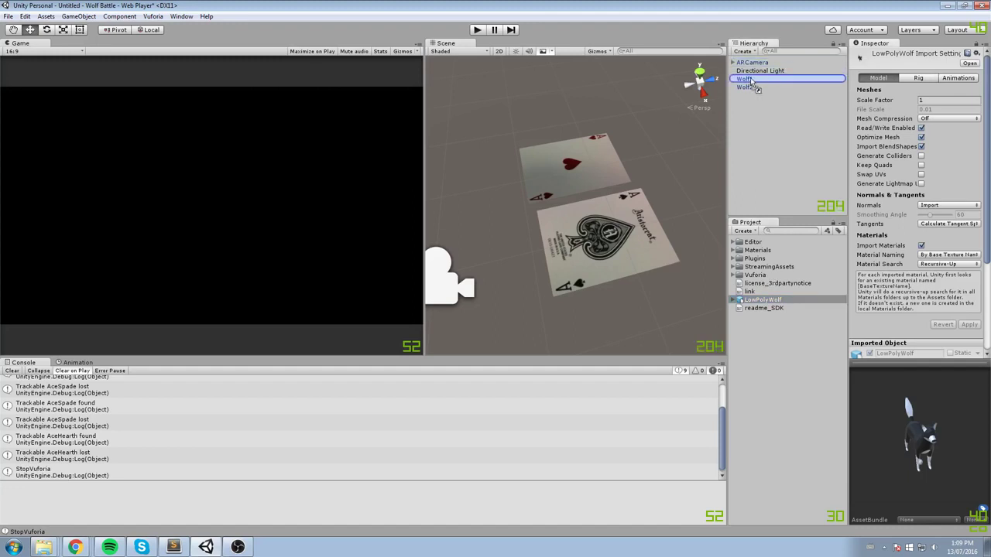
pyautogui.moveTo(749, 81); pyautogui.dragTo(754, 81)
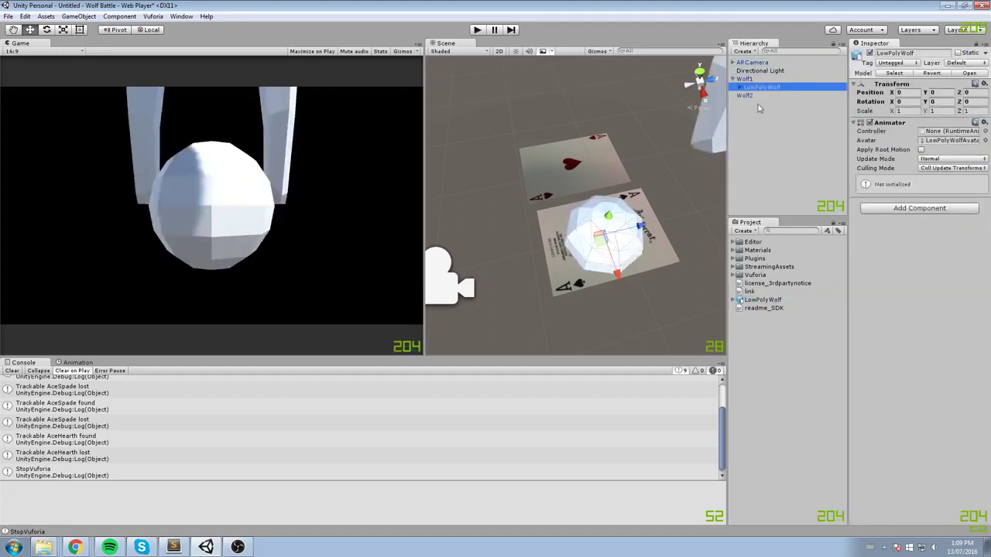
pyautogui.press('f')
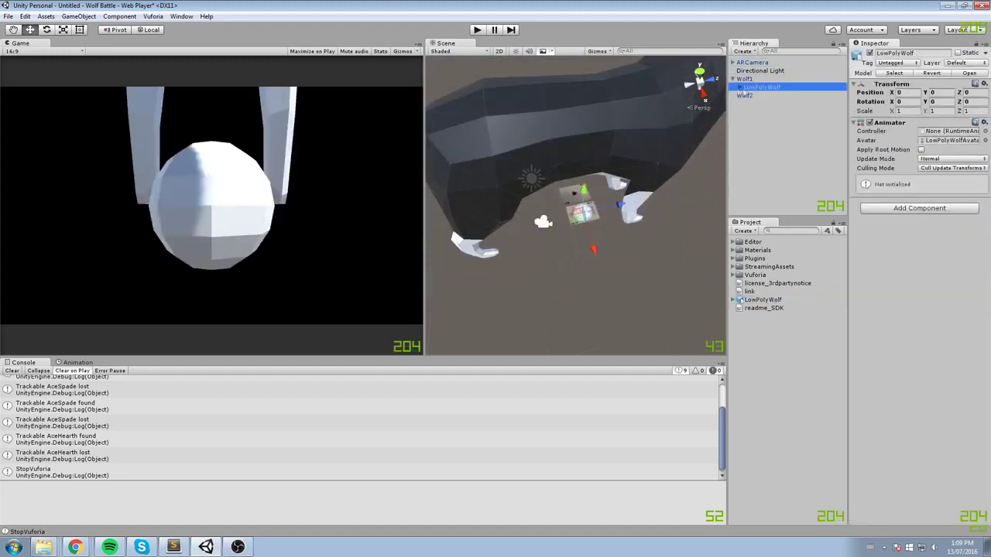
pyautogui.doubleClick(743, 79)
pyautogui.click(753, 87)
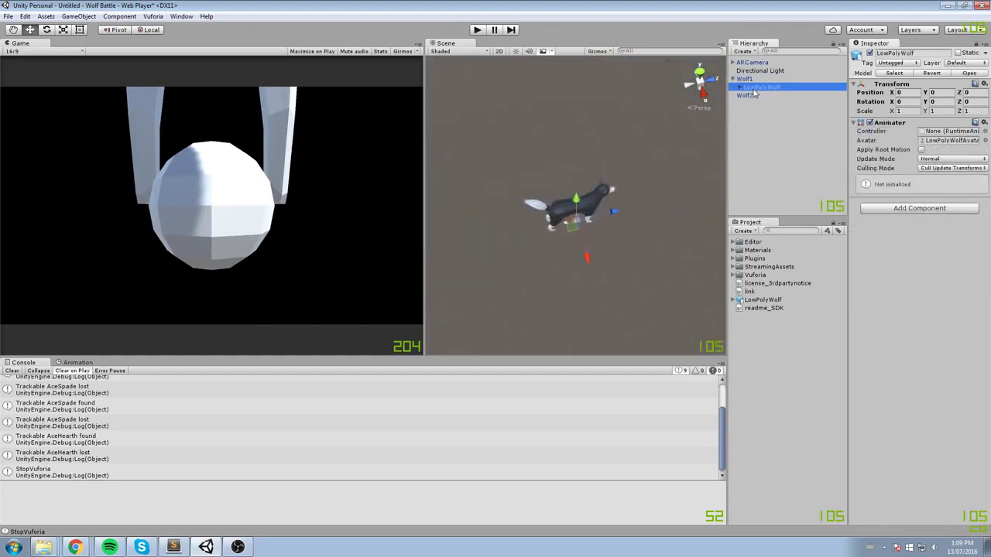
pyautogui.doubleClick(749, 81)
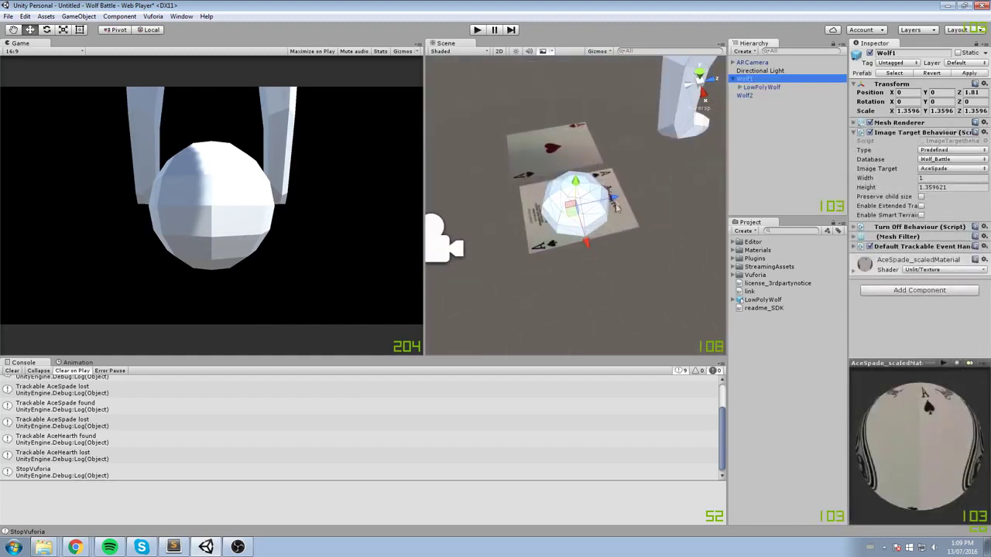
pyautogui.doubleClick(760, 87)
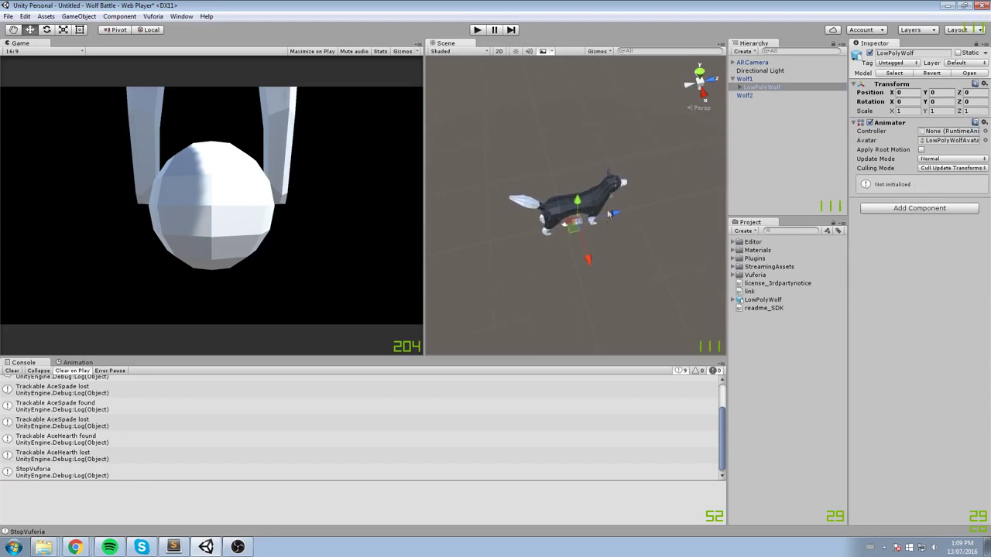
# Shrink the wolf to scale 0.0888 on the Ace of Spades card and save the scene
pyautogui.scroll(5, 609, 214)
pyautogui.moveTo(577, 220); pyautogui.dragTo(576, 272)
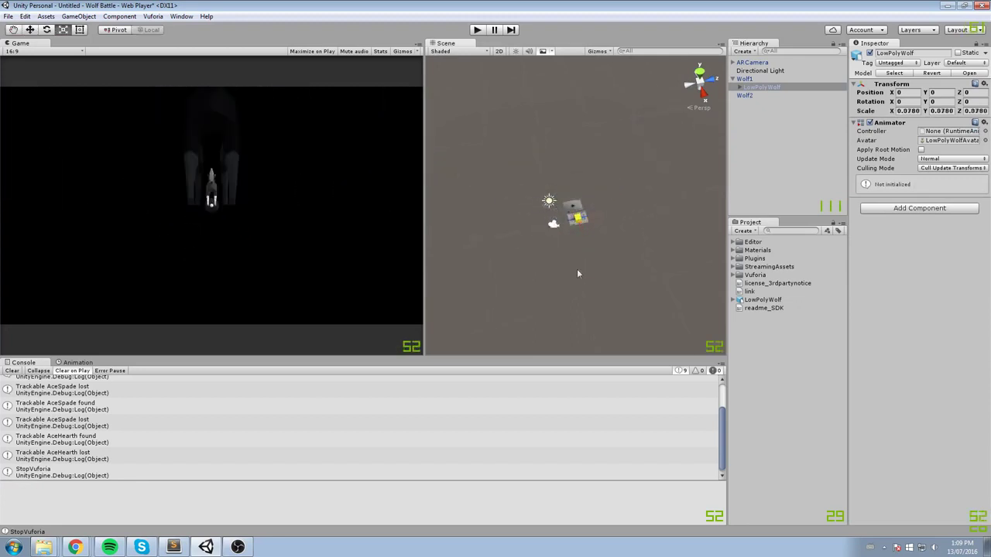
pyautogui.scroll(5, 579, 270)
pyautogui.moveTo(578, 270); pyautogui.dragTo(586, 139, button='middle')
pyautogui.keyDown('alt'); pyautogui.moveTo(586, 139); pyautogui.dragTo(577, 197); pyautogui.keyUp('alt')
pyautogui.scroll(-5, 588, 194)
pyautogui.scroll(-3, 576, 197)
pyautogui.scroll(4, 588, 245)
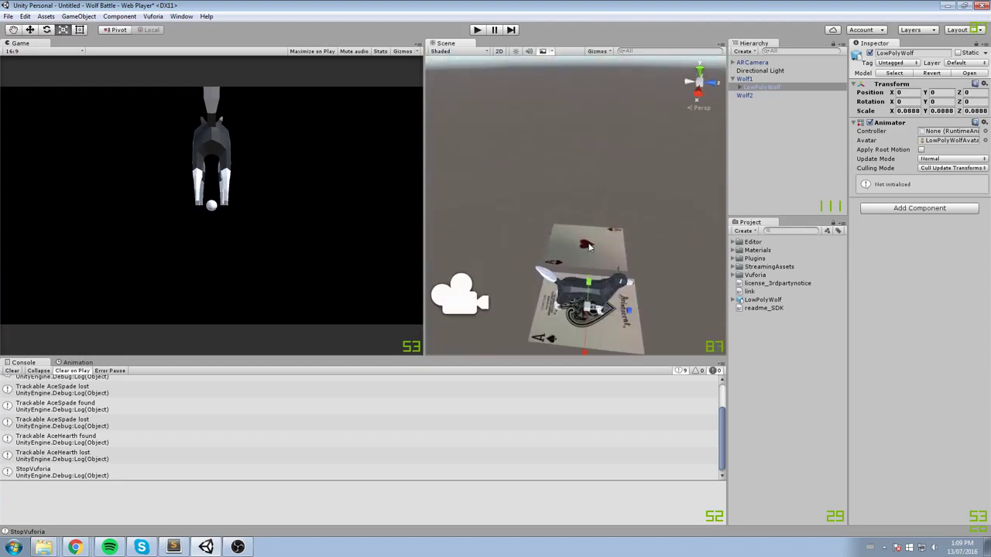
pyautogui.hotkey('ctrl', 's')
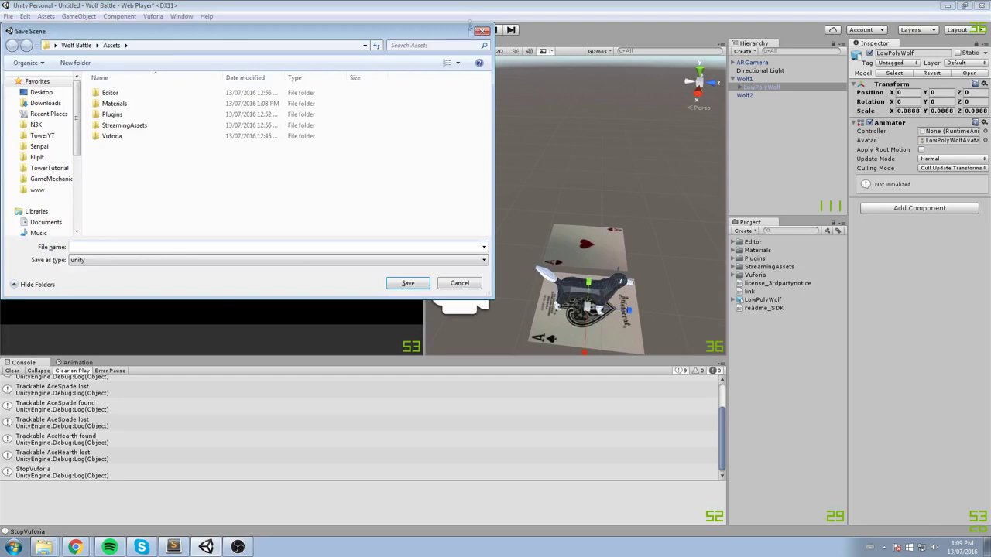
# Dismiss the save dialog, attach a LowPolyWolf to Wolf2, and scale it to 0.0888
pyautogui.click(482, 30)
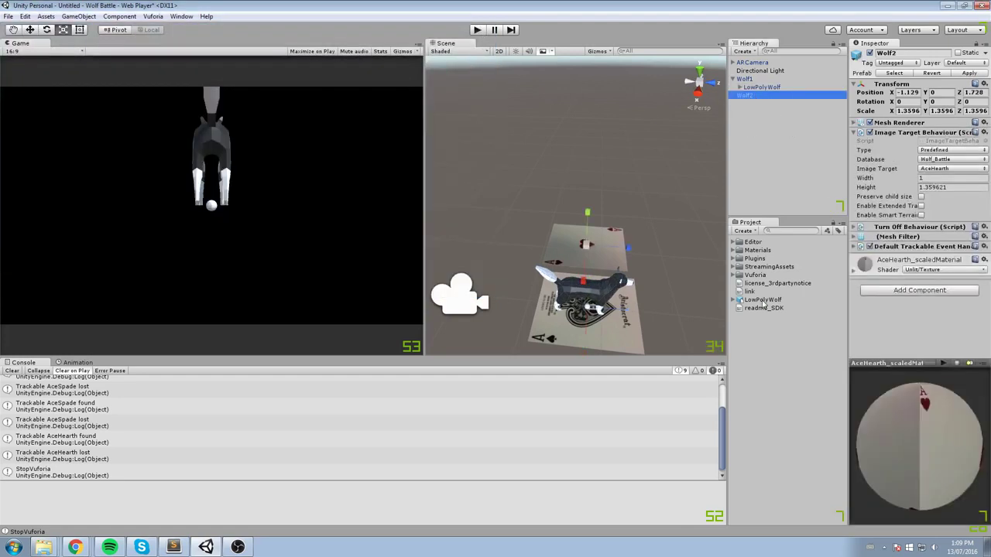
pyautogui.moveTo(774, 102); pyautogui.dragTo(755, 98)
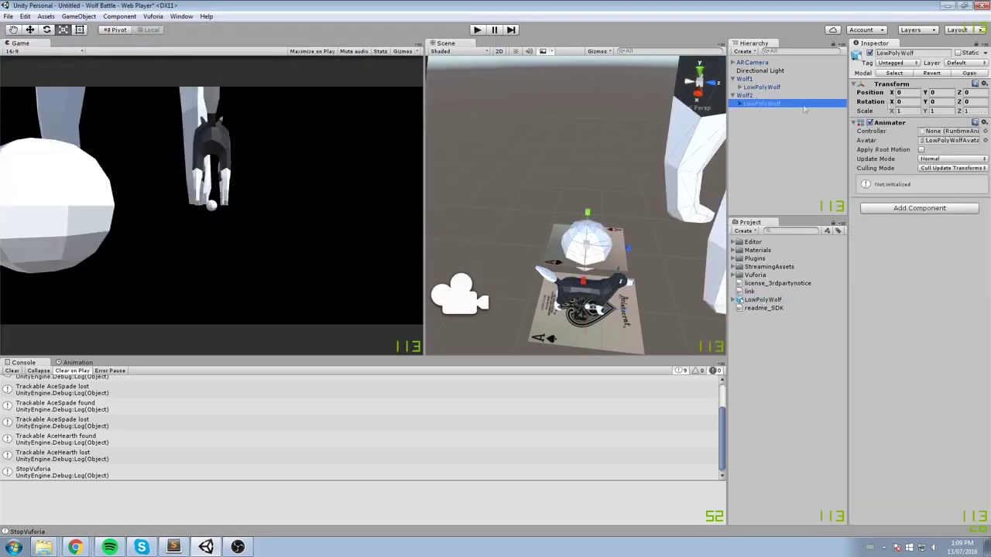
pyautogui.click(780, 90)
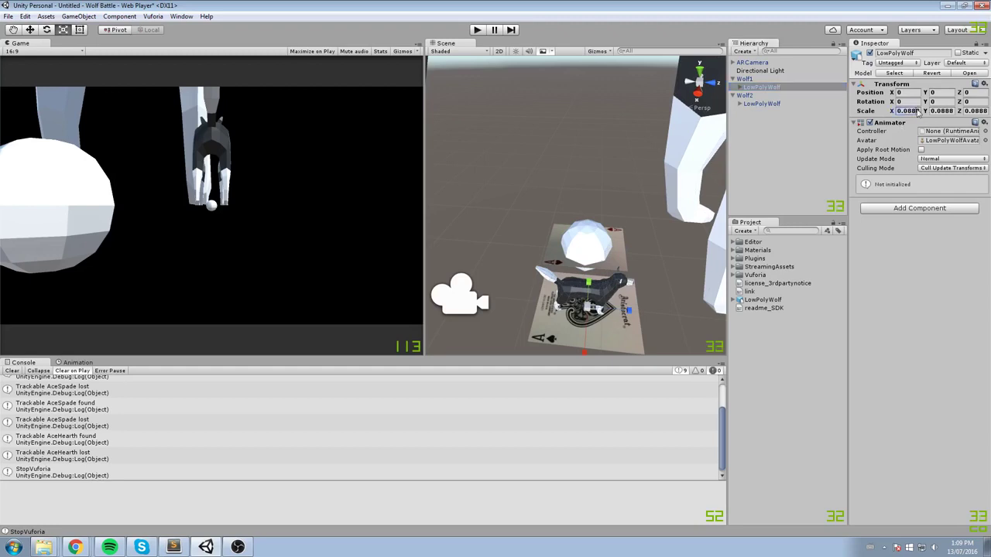
pyautogui.click(780, 105)
pyautogui.click(905, 112)
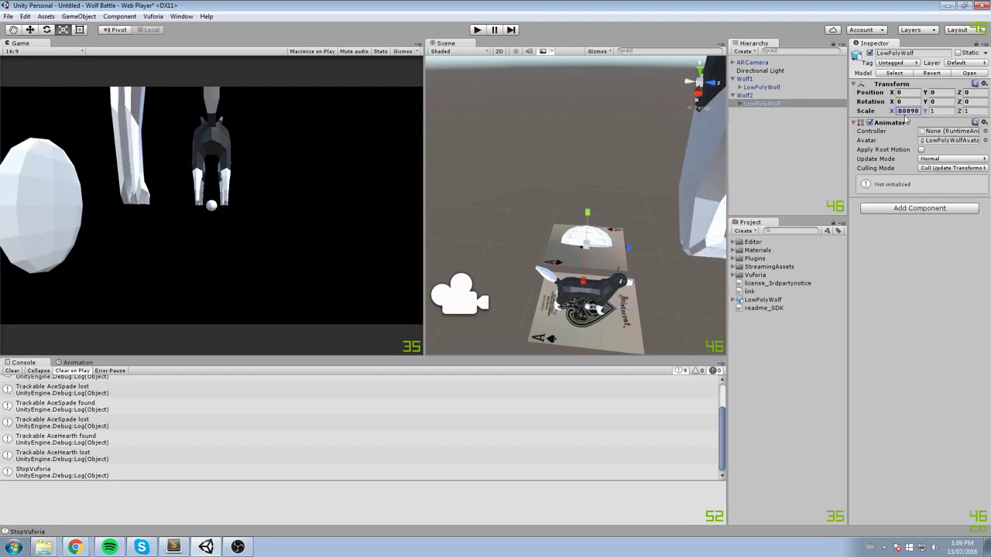
pyautogui.press('Return')
# Move the second wolf to Position Z 0.075 on the Ace of Hearts card
pyautogui.moveTo(588, 232); pyautogui.dragTo(567, 201, button='middle')
pyautogui.scroll(5, 568, 202)
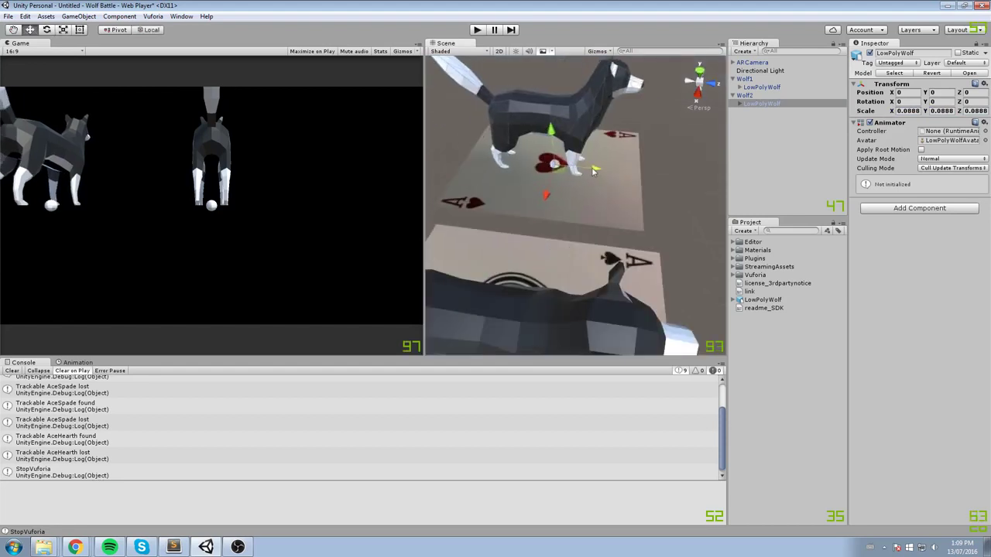
pyautogui.moveTo(604, 171); pyautogui.dragTo(600, 174)
pyautogui.scroll(-5, 573, 194)
pyautogui.moveTo(557, 201); pyautogui.dragTo(504, 222, button='middle')
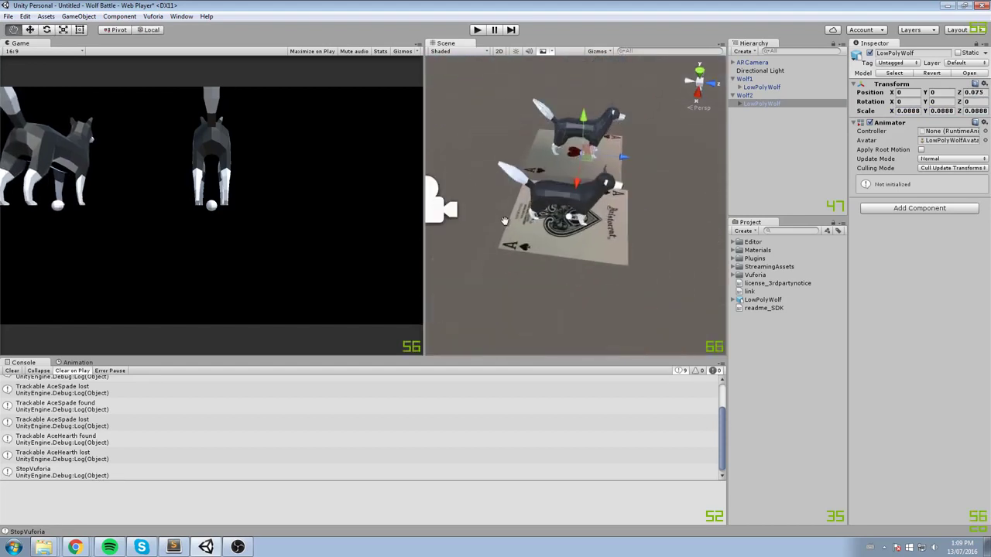
pyautogui.scroll(-4, 594, 193)
# Select the Wolf2 and Wolf1 targets and pan to review both wolves
pyautogui.click(744, 94)
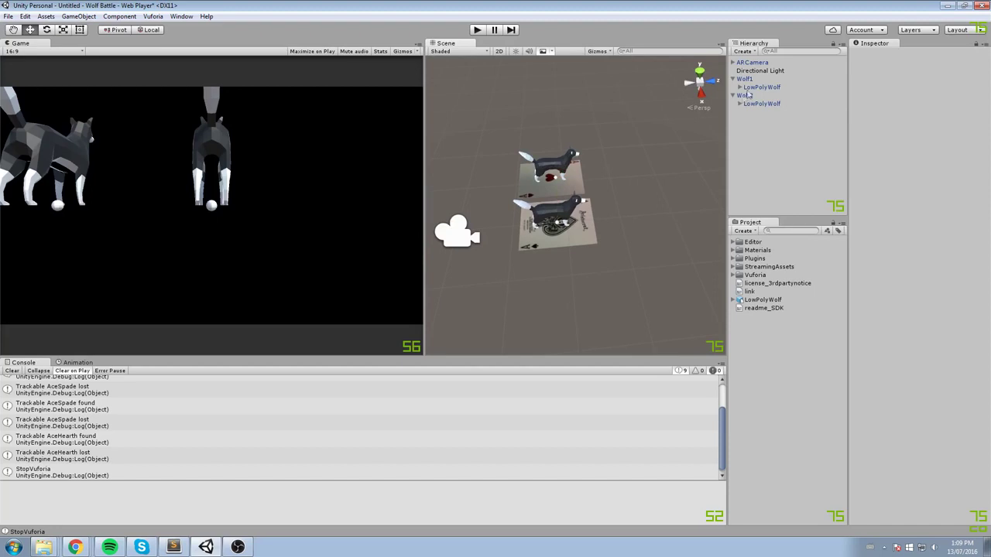
pyautogui.click(743, 79)
pyautogui.moveTo(546, 159); pyautogui.dragTo(558, 153, button='middle')
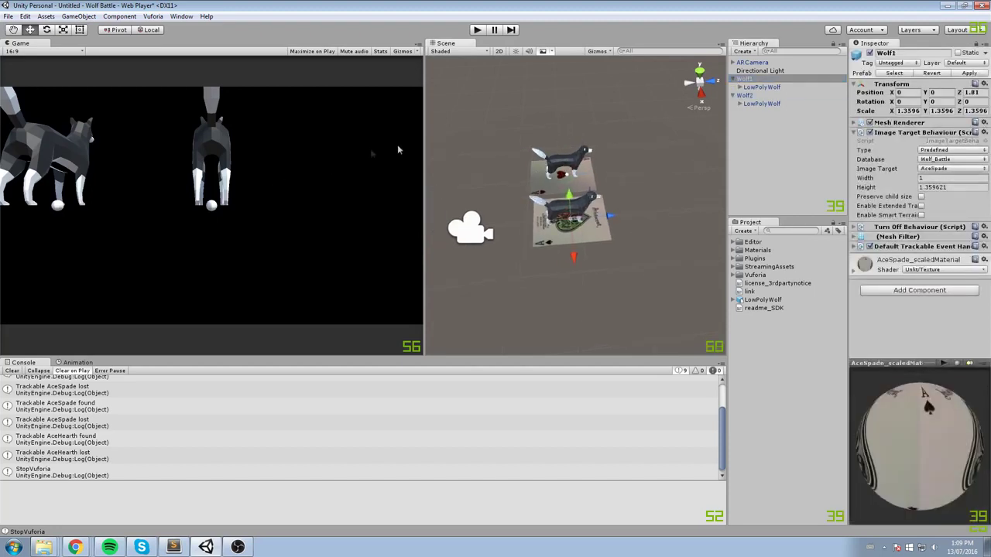
pyautogui.moveTo(499, 155); pyautogui.dragTo(666, 131, button='middle')
pyautogui.click(666, 131)
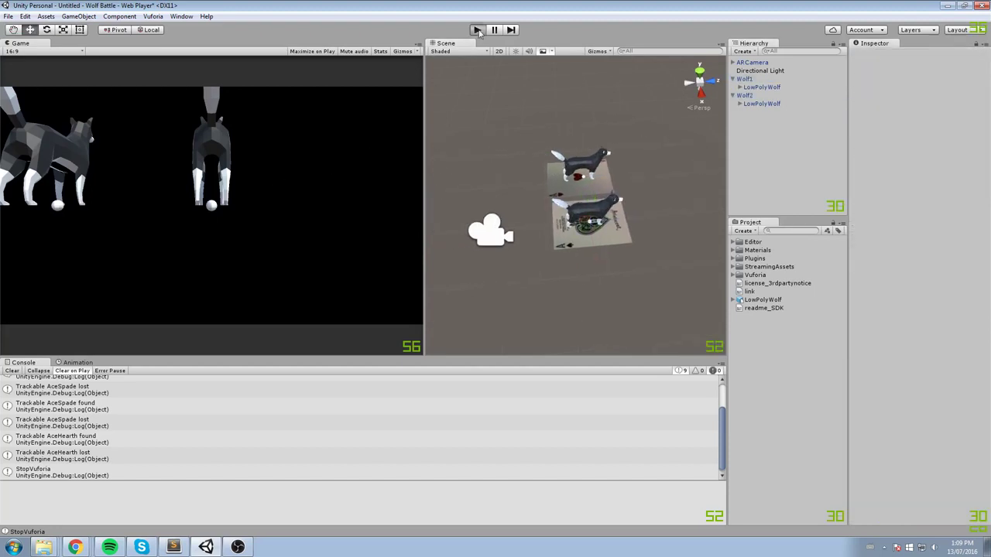
# Play the scene and always allow webcam access so the wolf appears on the Ace of Spades card
pyautogui.click(478, 31)
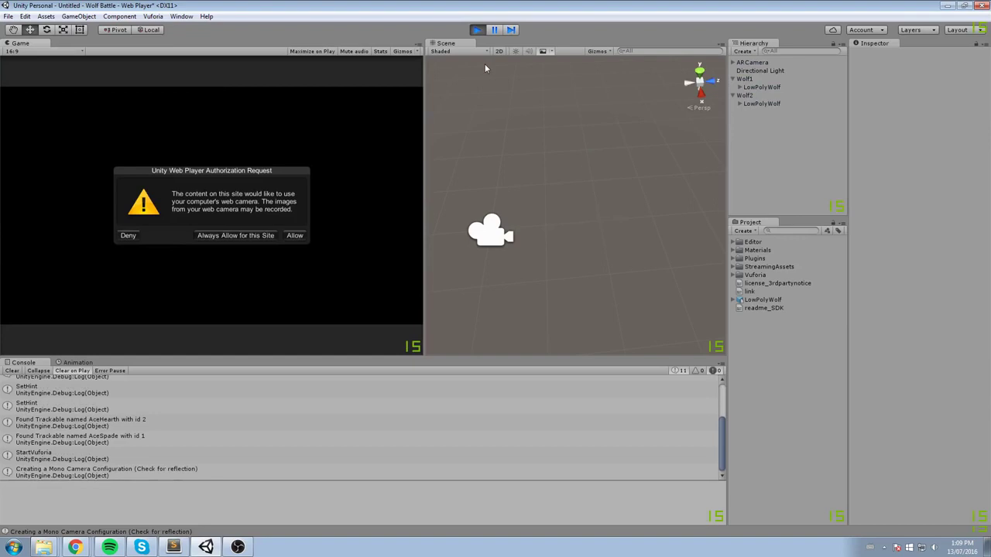
pyautogui.click(210, 236)
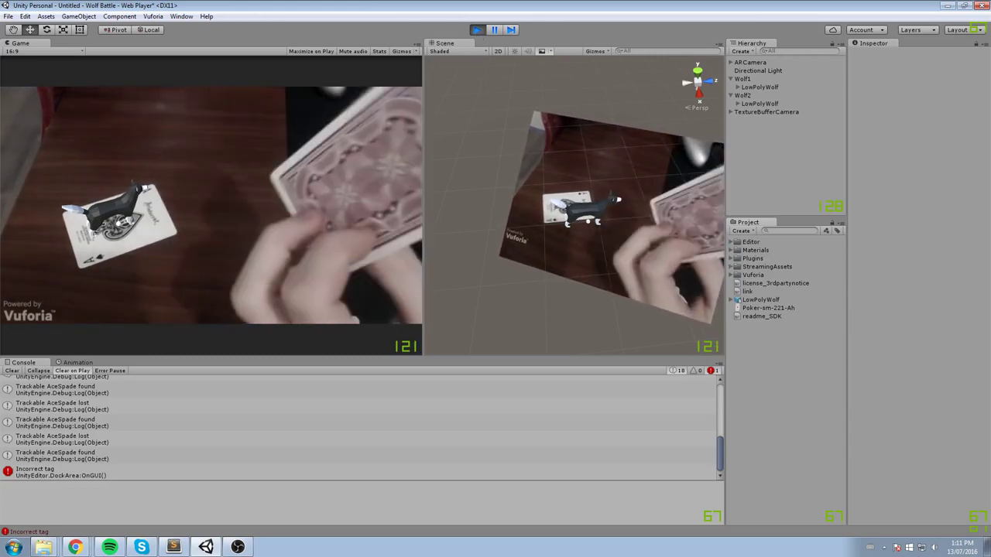
# Bring the Chrome window showing Poker-sm-221-Ah.png over Unity and resize it
pyautogui.moveTo(990, 104); pyautogui.dragTo(576, 99)
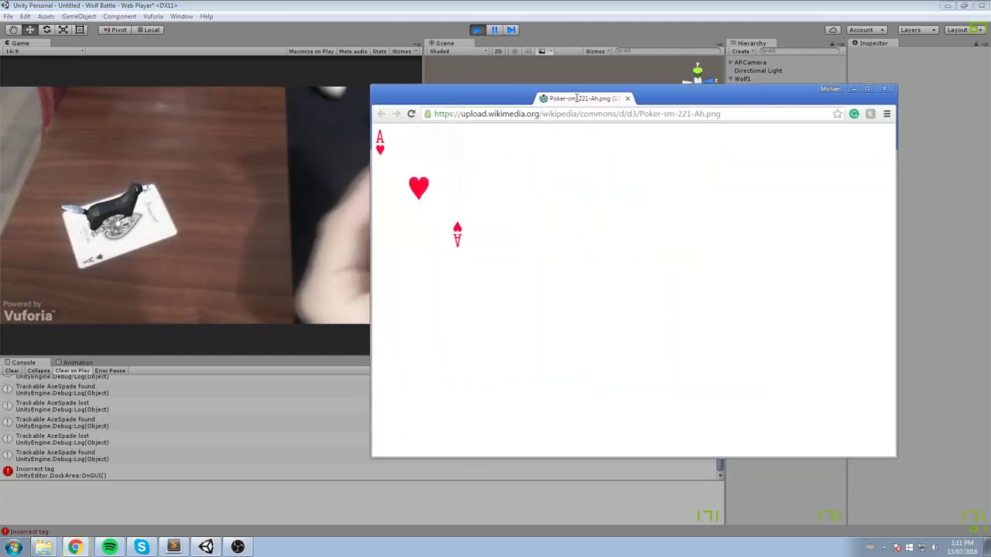
pyautogui.moveTo(576, 98); pyautogui.dragTo(322, 5)
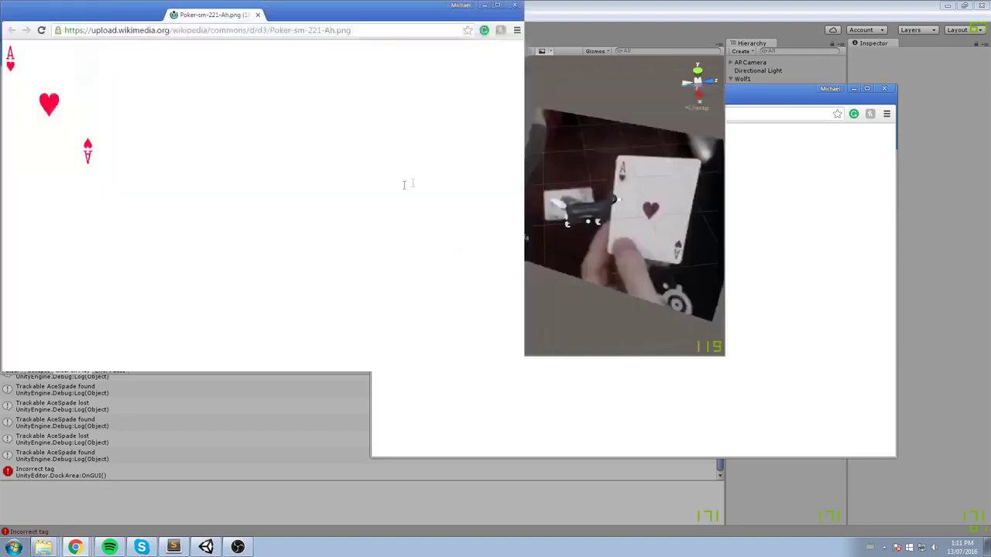
pyautogui.doubleClick(322, 4)
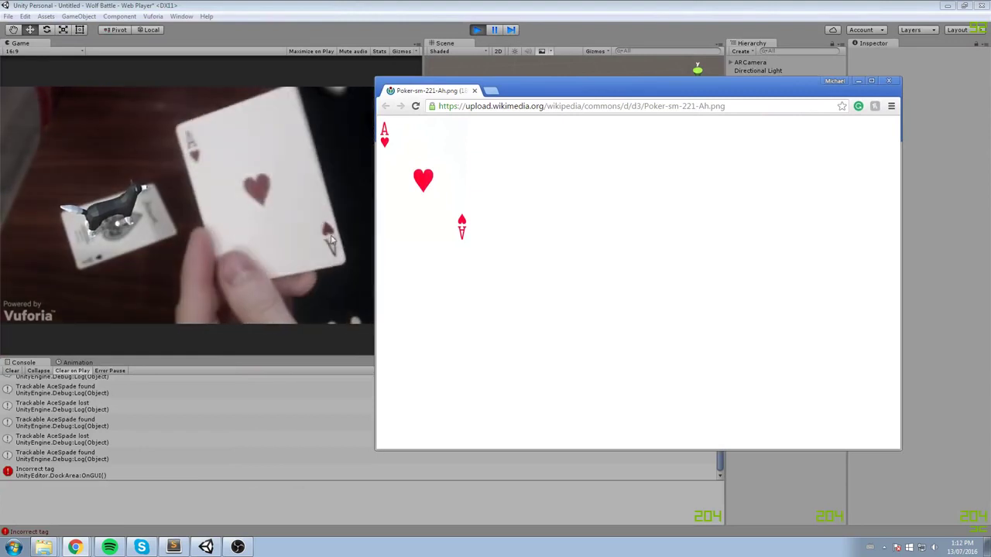
# Return to Unity, stop Play mode, and open the Vuforia developer portal
pyautogui.click(331, 255)
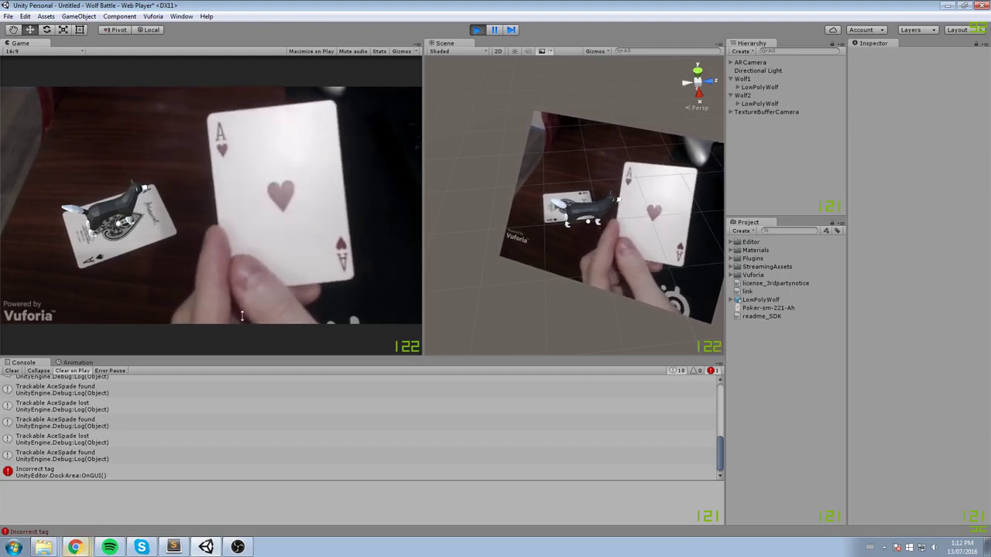
pyautogui.click(476, 29)
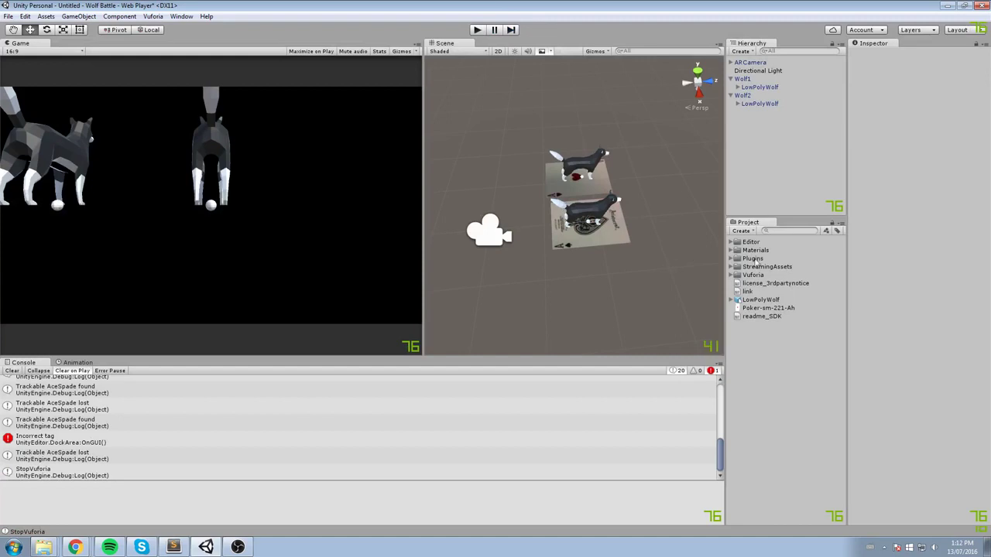
pyautogui.doubleClick(737, 289)
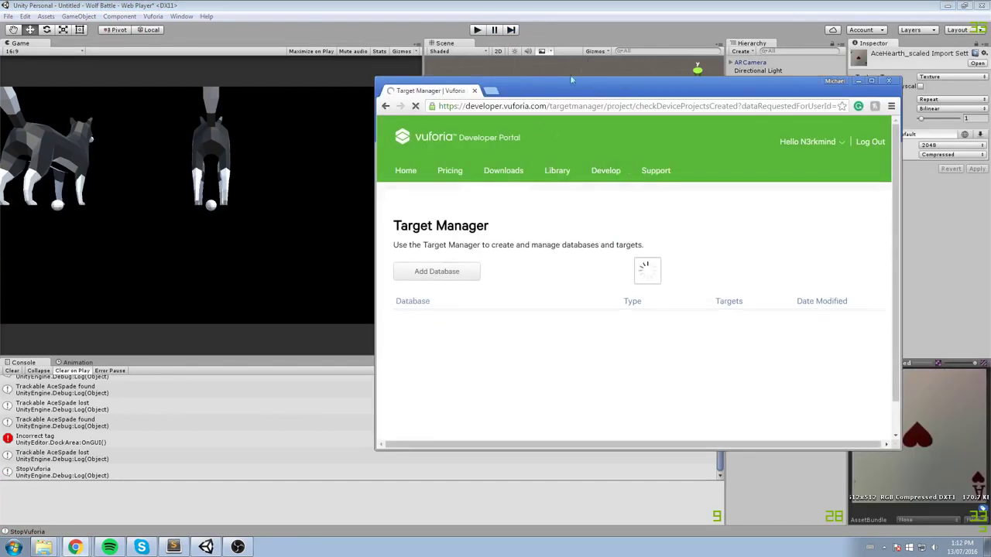
# Open the AceHearth target's details in the Wolf_Battle database
pyautogui.click(415, 346)
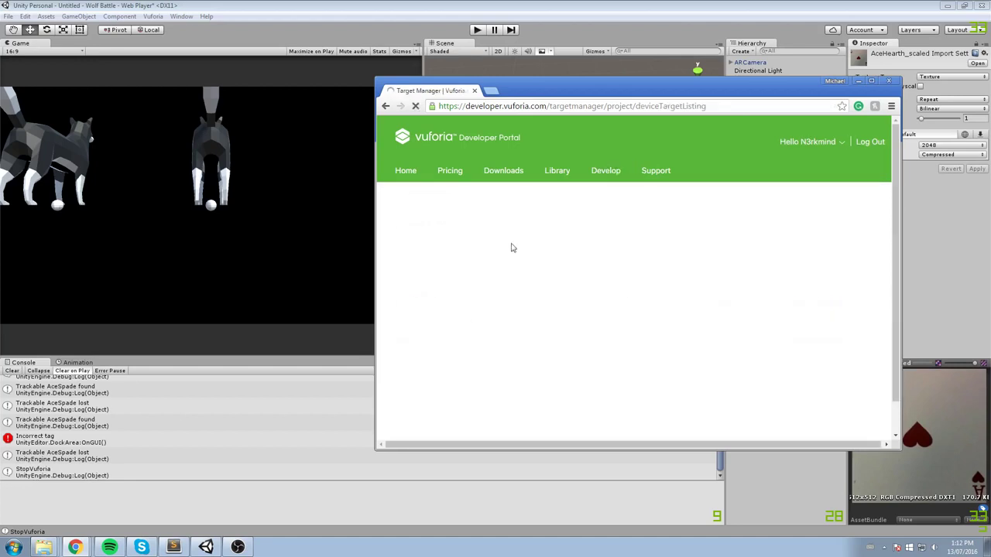
pyautogui.scroll(-2, 465, 317)
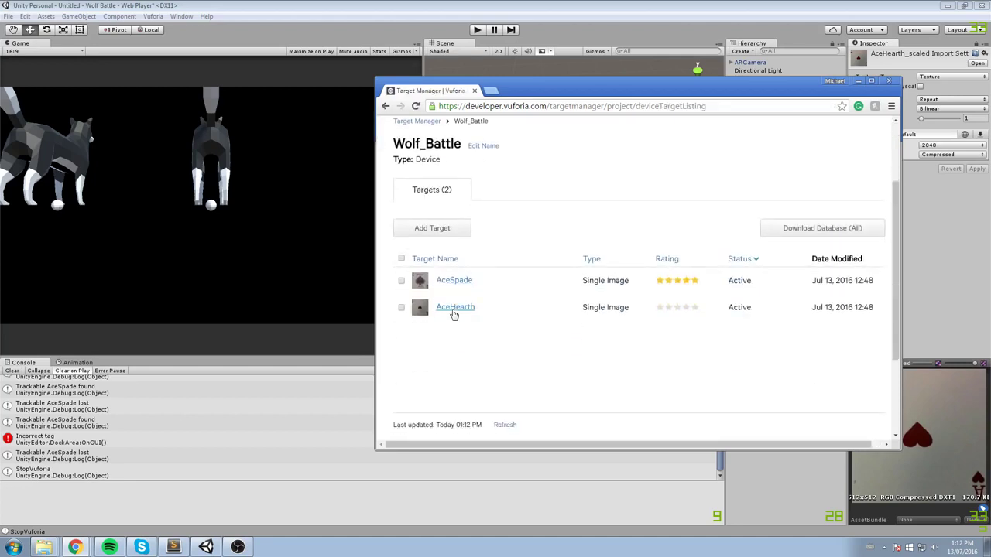
pyautogui.click(454, 313)
pyautogui.moveTo(635, 85); pyautogui.dragTo(608, 43)
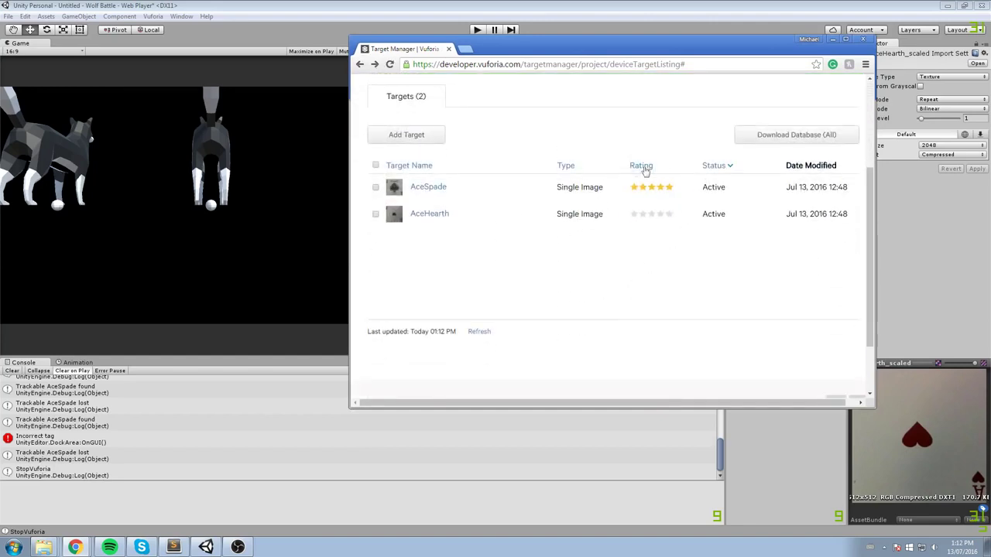
pyautogui.click(430, 215)
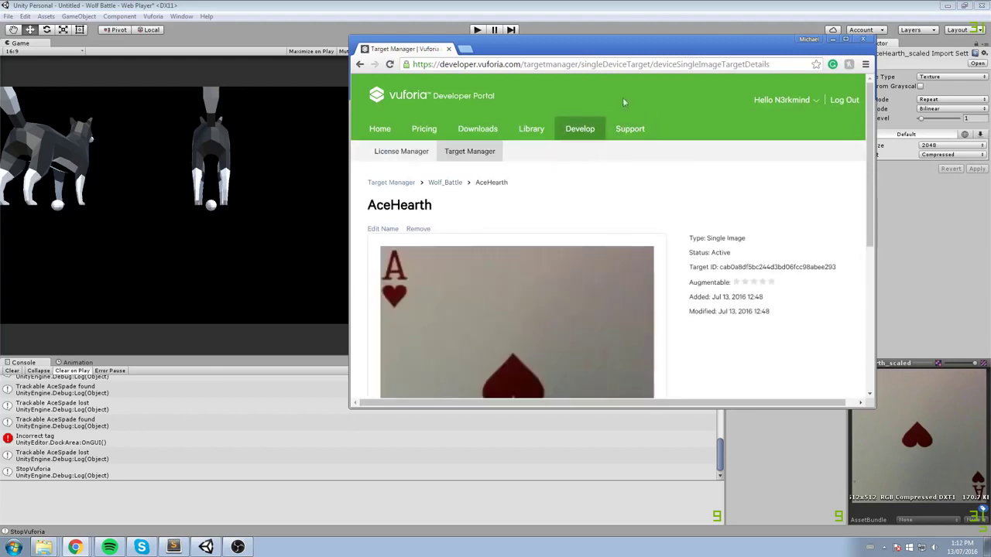
pyautogui.scroll(-5, 594, 267)
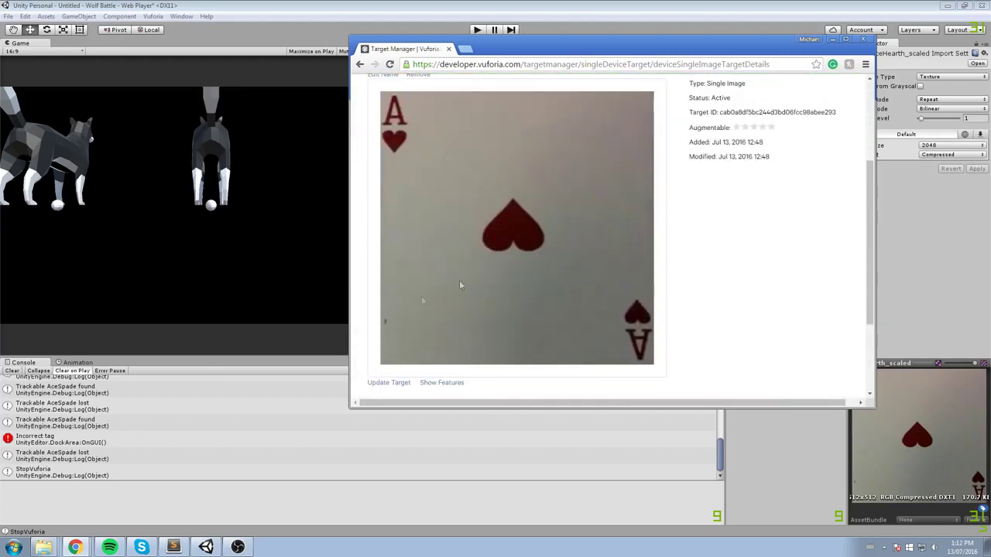
pyautogui.scroll(3, 528, 265)
pyautogui.scroll(-4, 476, 213)
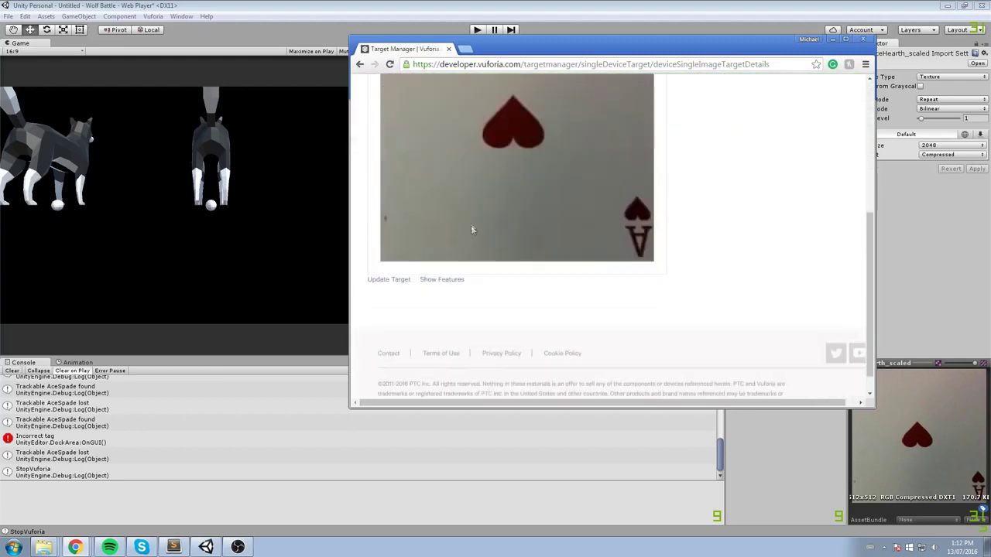
pyautogui.scroll(3, 449, 201)
pyautogui.scroll(-3, 412, 183)
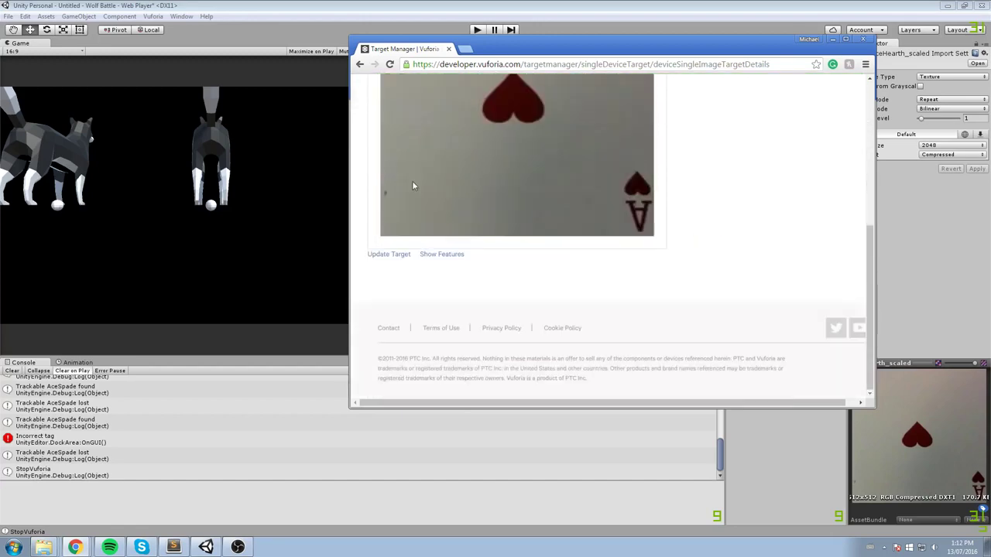
pyautogui.scroll(5, 405, 246)
pyautogui.scroll(-5, 410, 256)
# Update the AceHearth target with the Poker-sm-221-Ah.png image from the Desktop
pyautogui.click(398, 256)
pyautogui.doubleClick(660, 50)
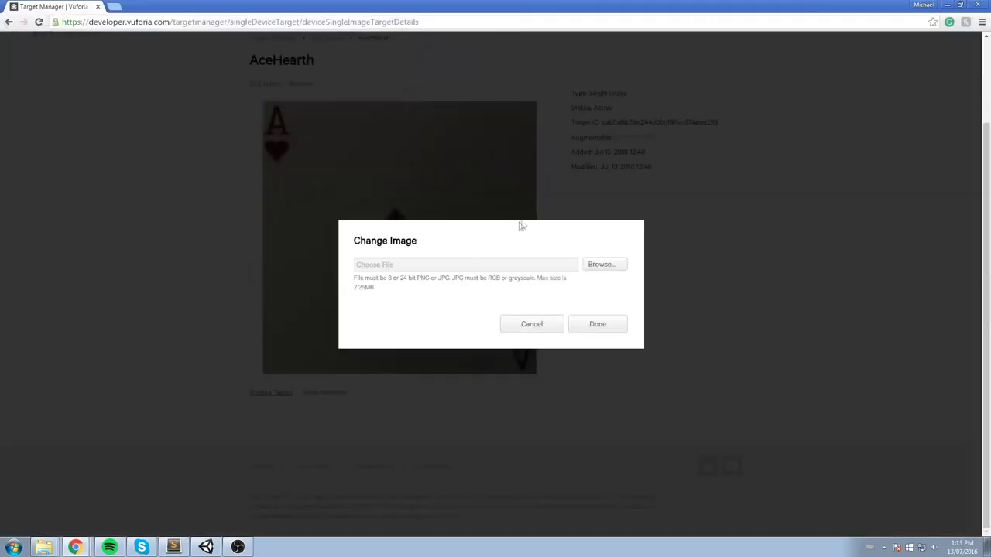
pyautogui.click(602, 265)
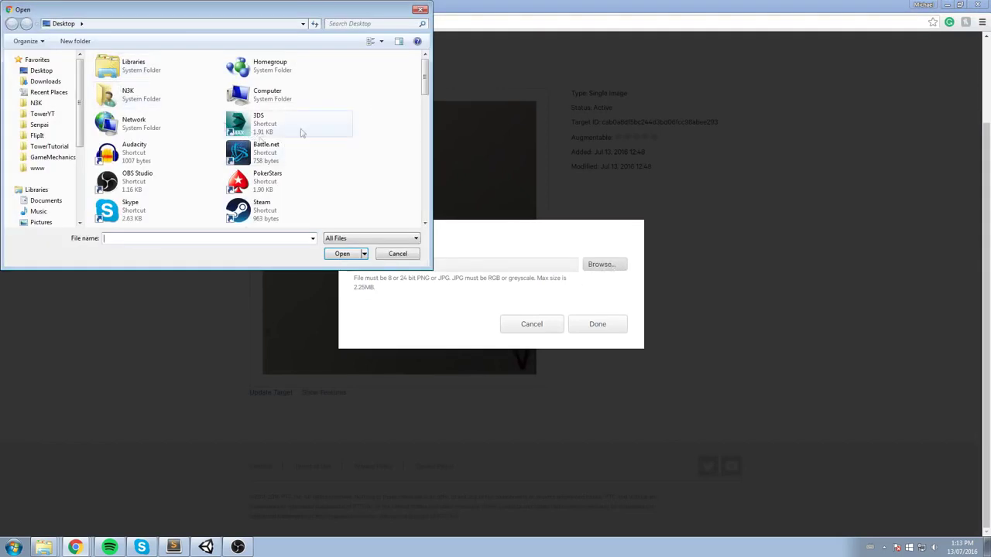
pyautogui.click(60, 84)
pyautogui.hotkey('alt', 'Left')
pyautogui.scroll(-10, 177, 120)
pyautogui.click(154, 130)
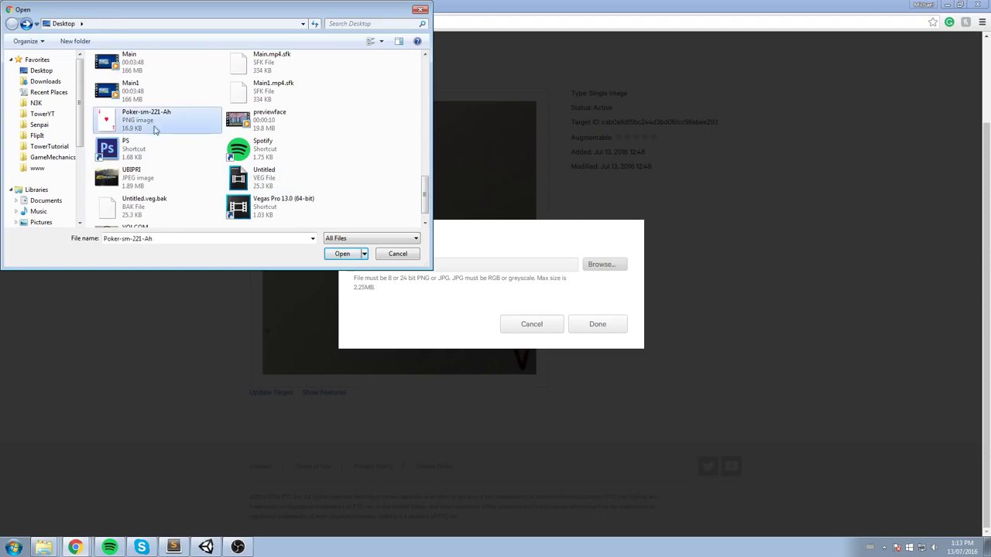
pyautogui.click(345, 254)
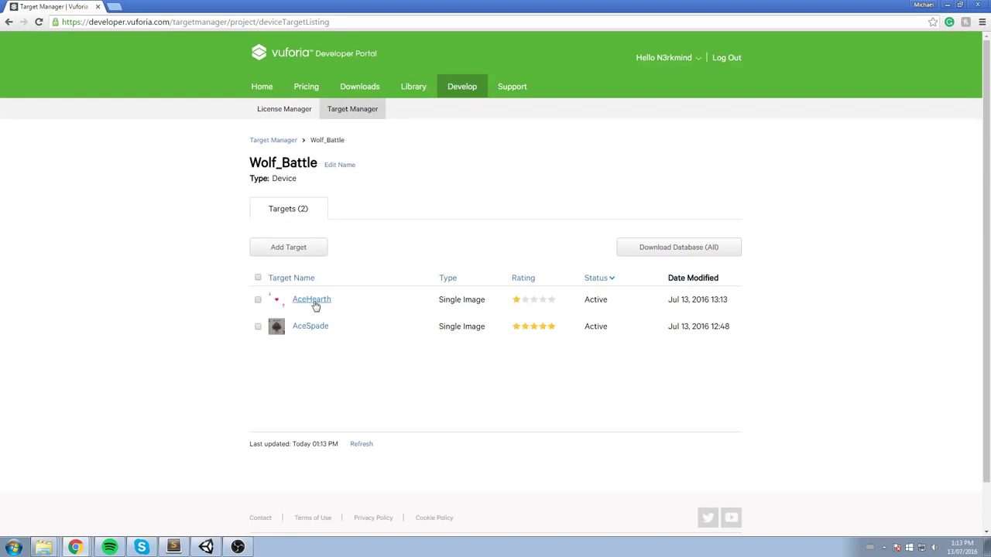
pyautogui.click(313, 303)
# Download the Wolf_Battle database for Unity Editor and open the downloaded .unitypackage
pyautogui.click(671, 249)
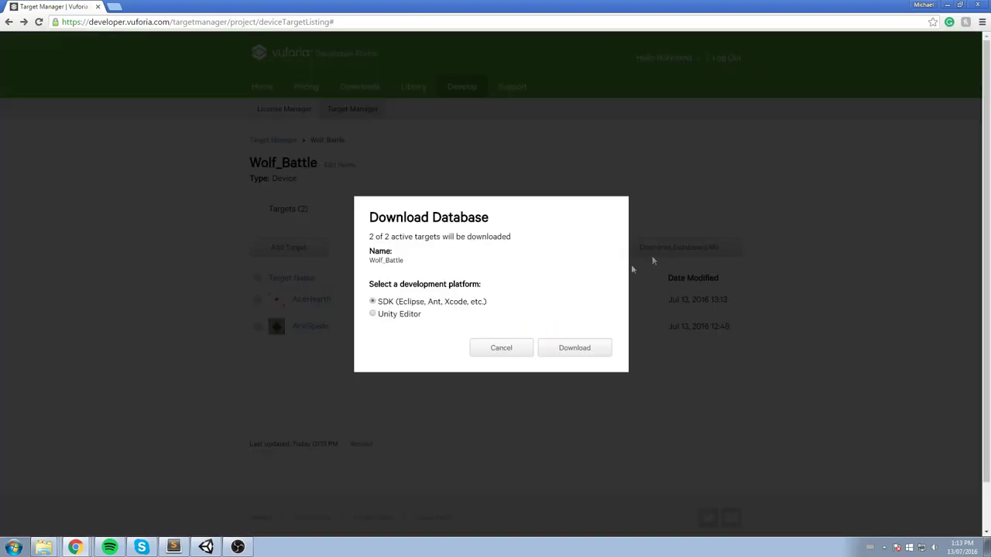
pyautogui.click(561, 358)
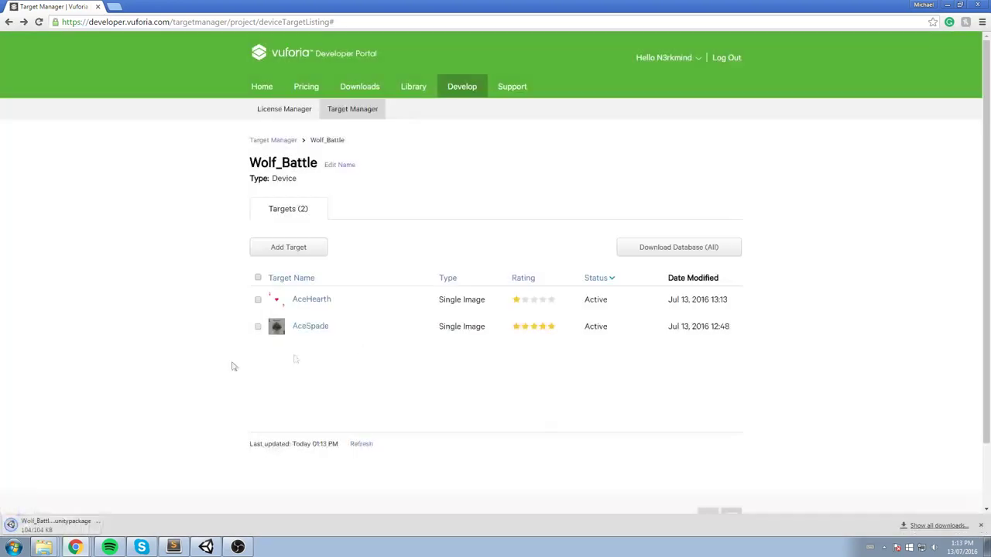
pyautogui.click(87, 520)
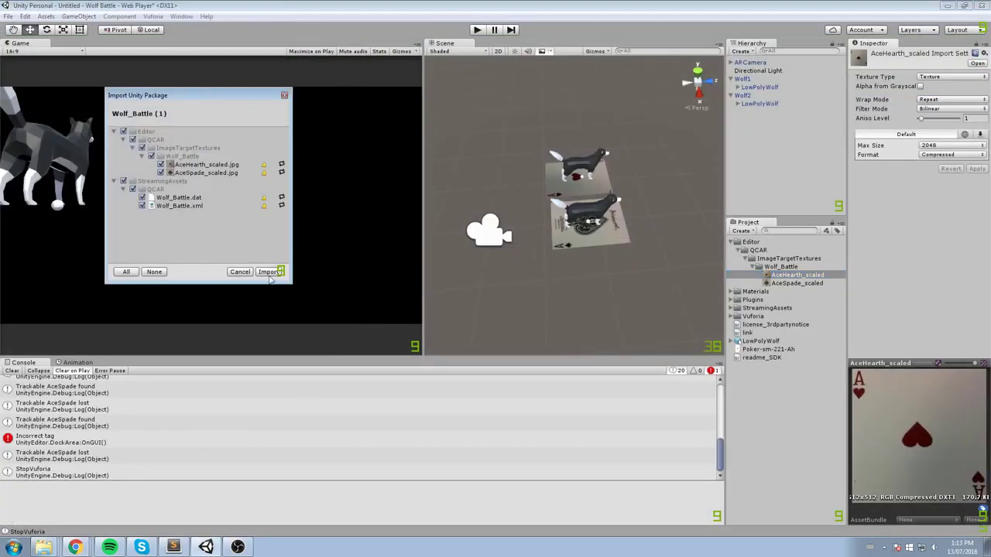
# Import all the updated Wolf_Battle package files into the Unity project
pyautogui.click(267, 272)
pyautogui.scroll(3, 577, 241)
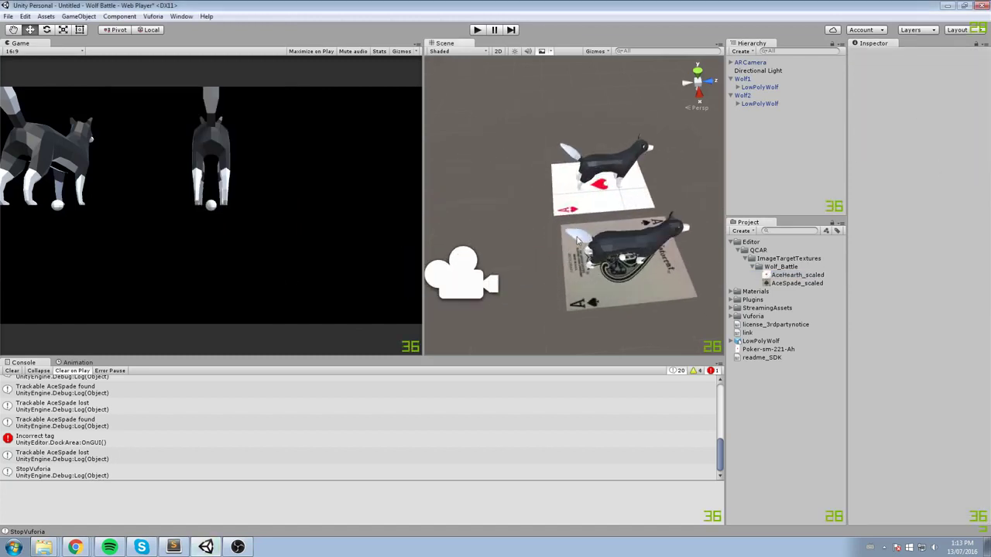
pyautogui.moveTo(576, 242); pyautogui.dragTo(519, 223, button='middle')
# Clear the Console, select Wolf1 and run the scene with webcam access allowed
pyautogui.click(21, 370)
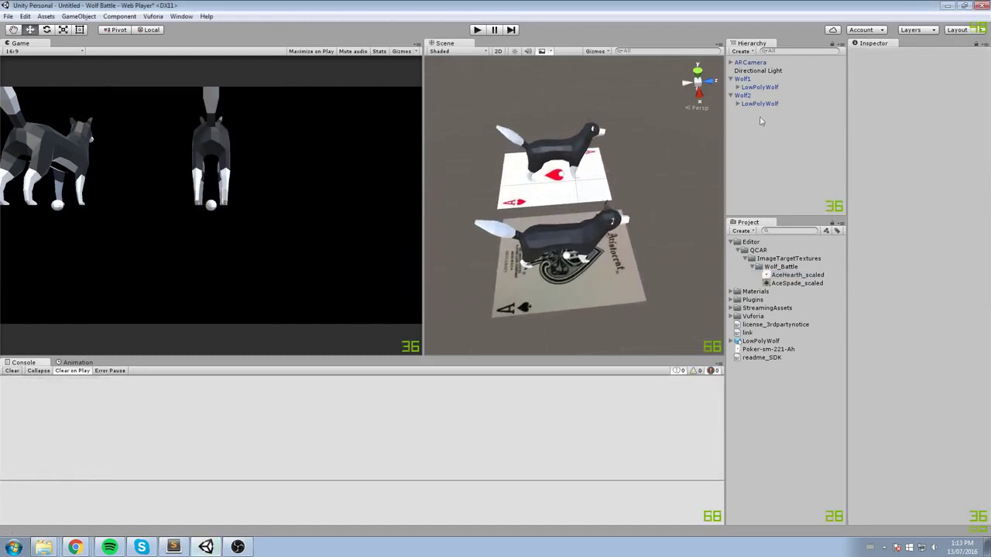
pyautogui.click(752, 80)
pyautogui.click(478, 29)
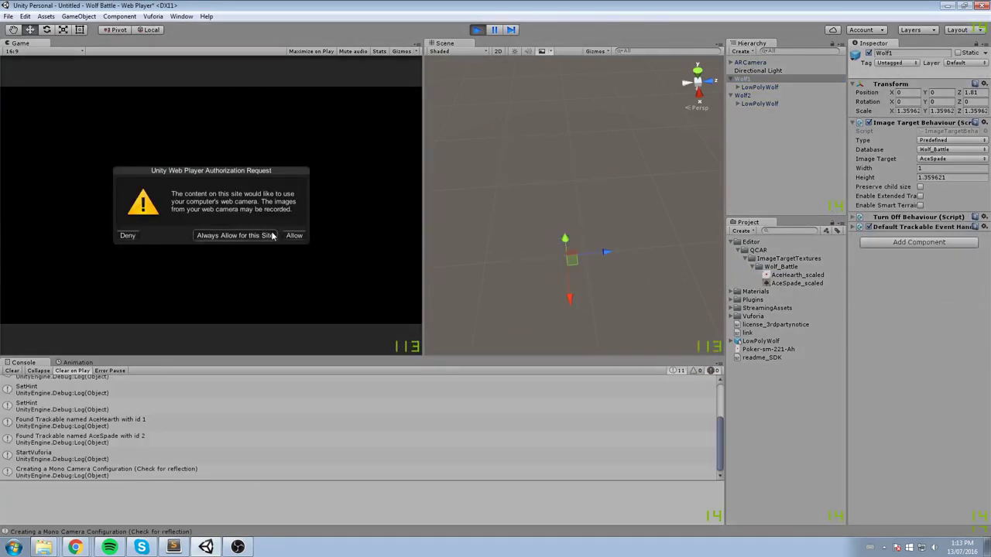
pyautogui.click(267, 234)
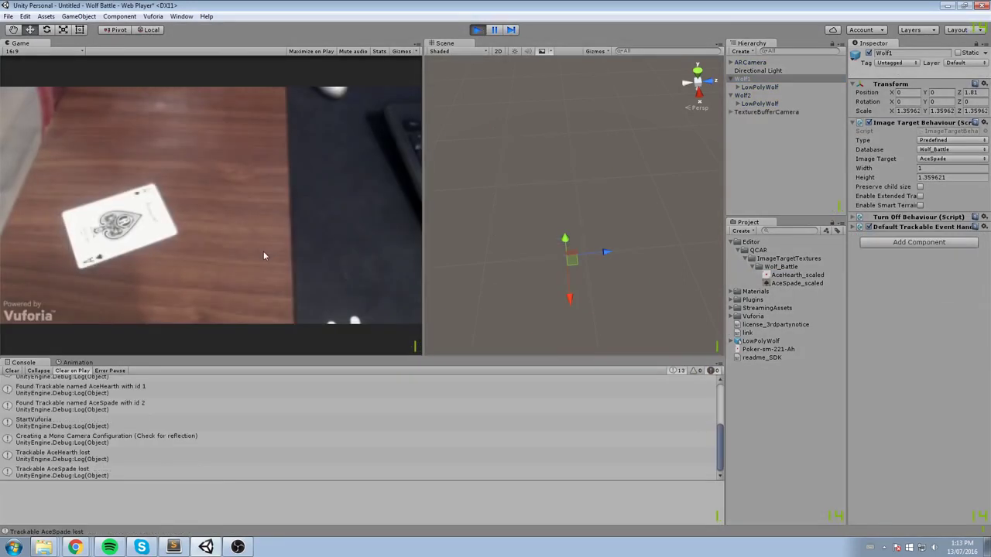